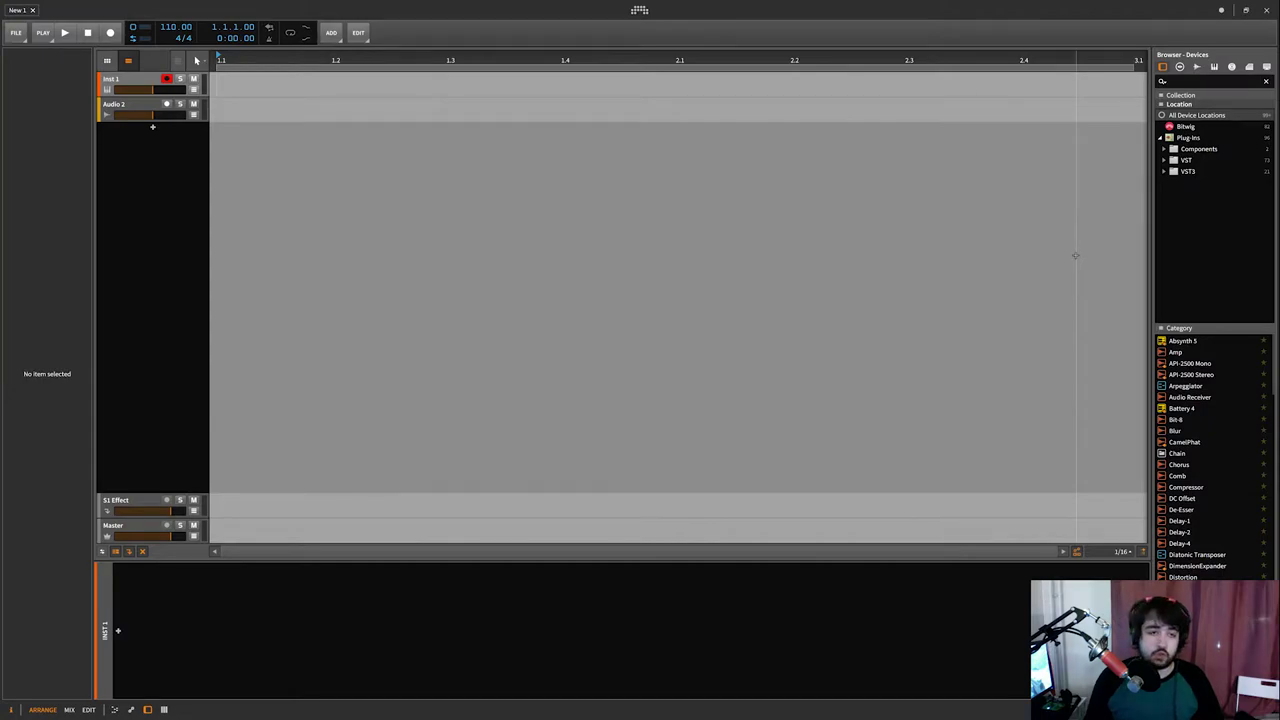
Scroll through the Devices category list in the browser
scroll(1209, 400, "down", 4)
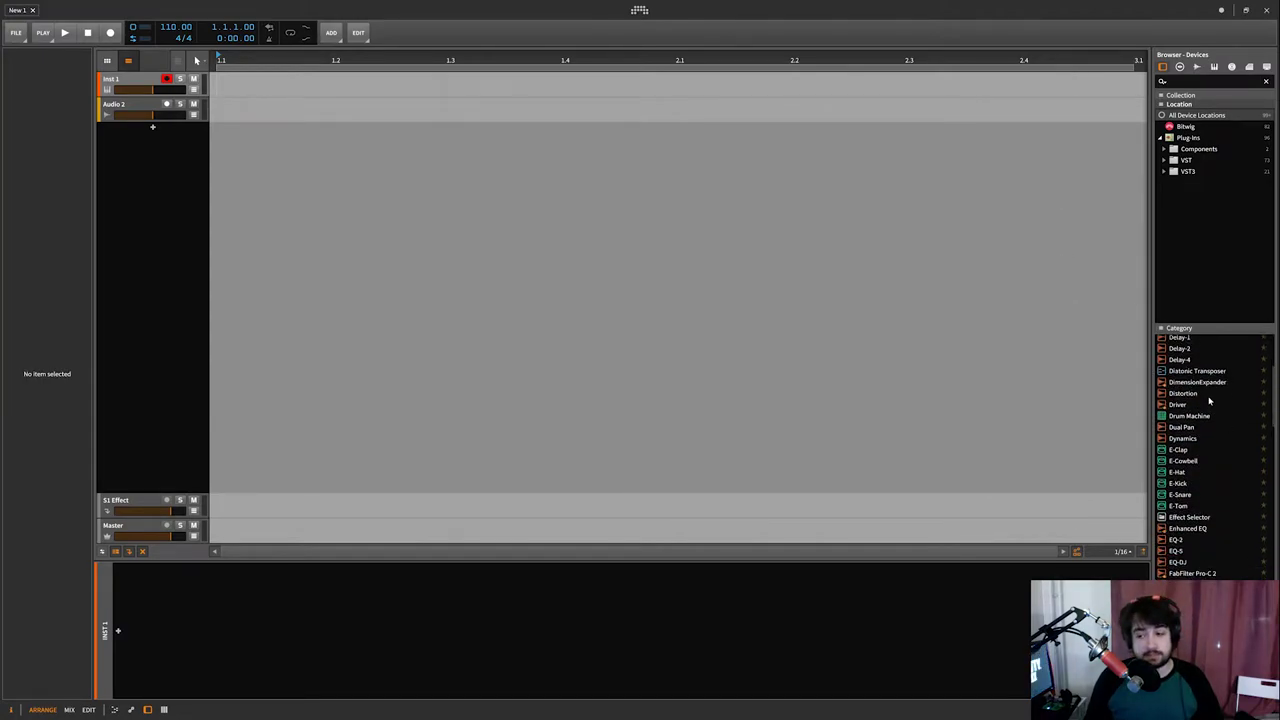
scroll(1209, 400, "down", 5)
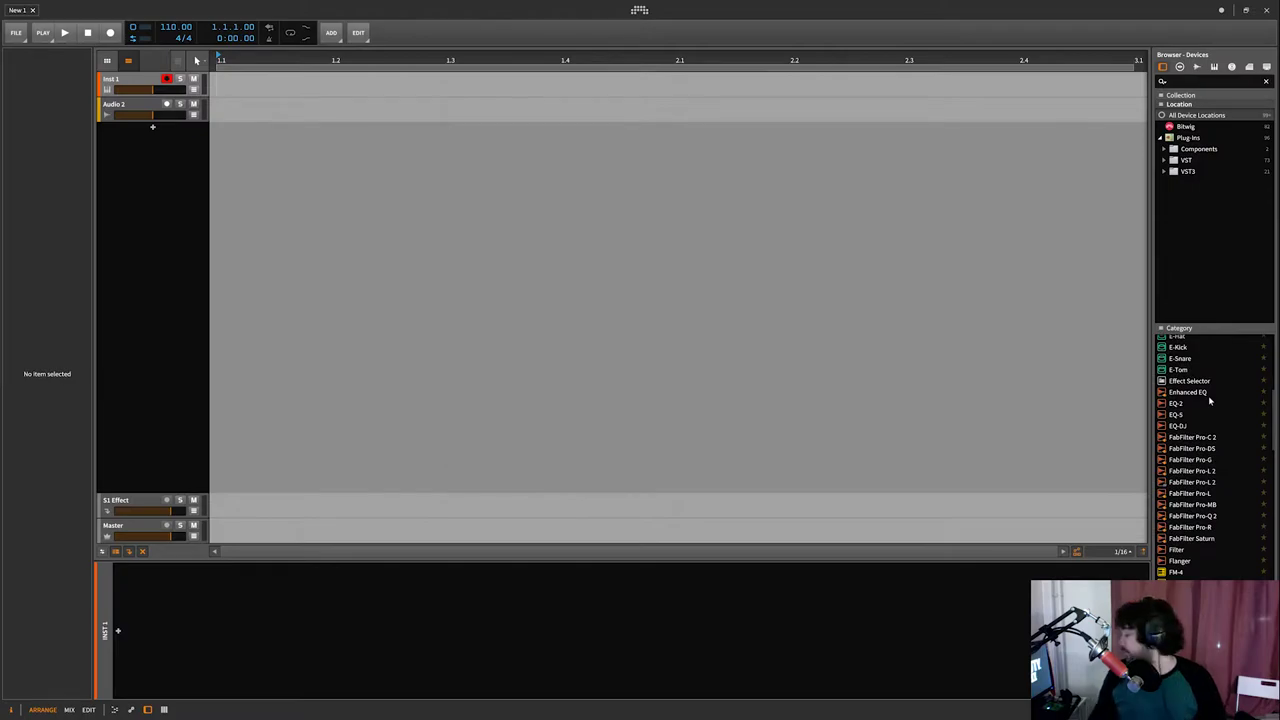
scroll(1209, 399, "up", 10)
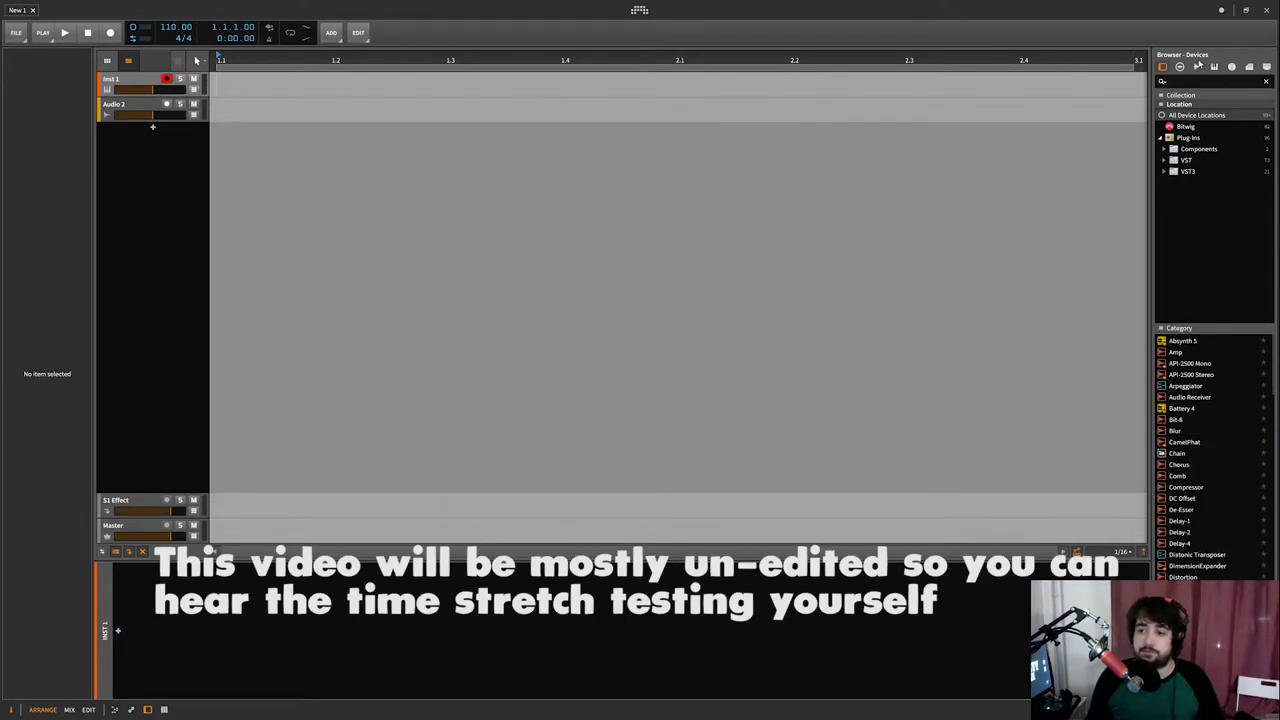
Switch the browser to Samples and look through the Polarity Tools samples, such as C-Orch Pad
left_click(1198, 67)
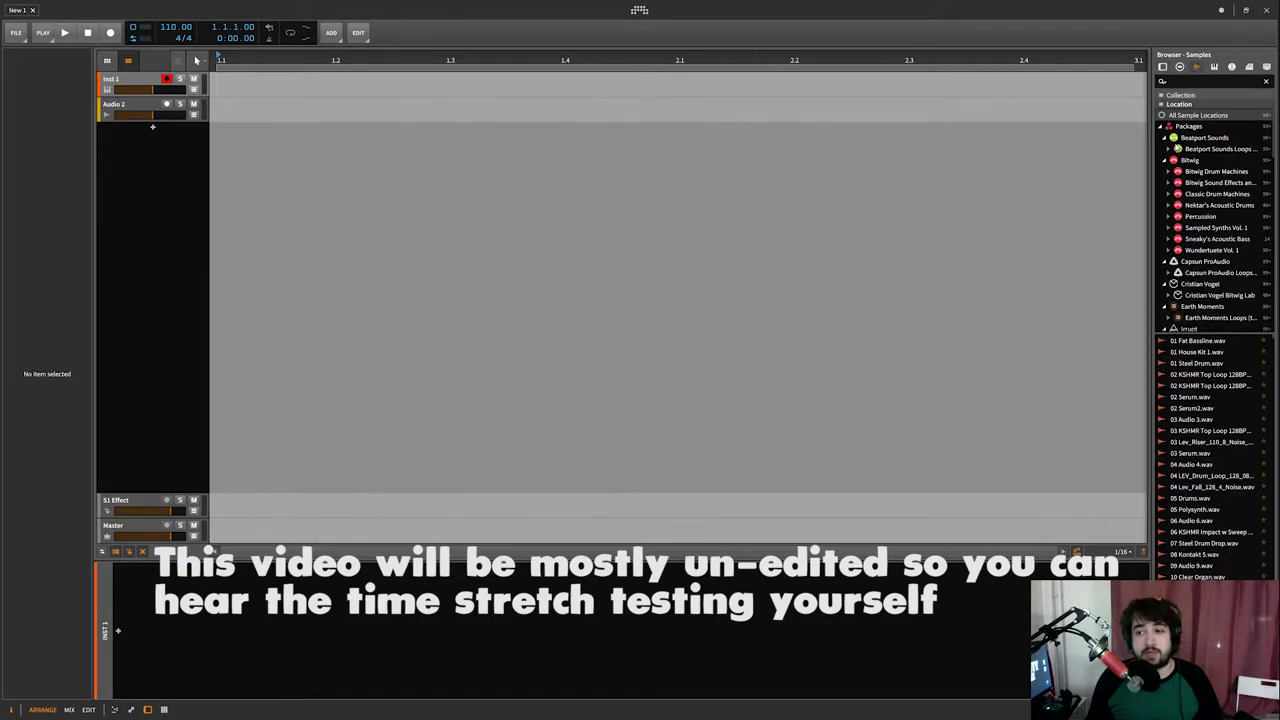
scroll(1178, 149, "down", 8)
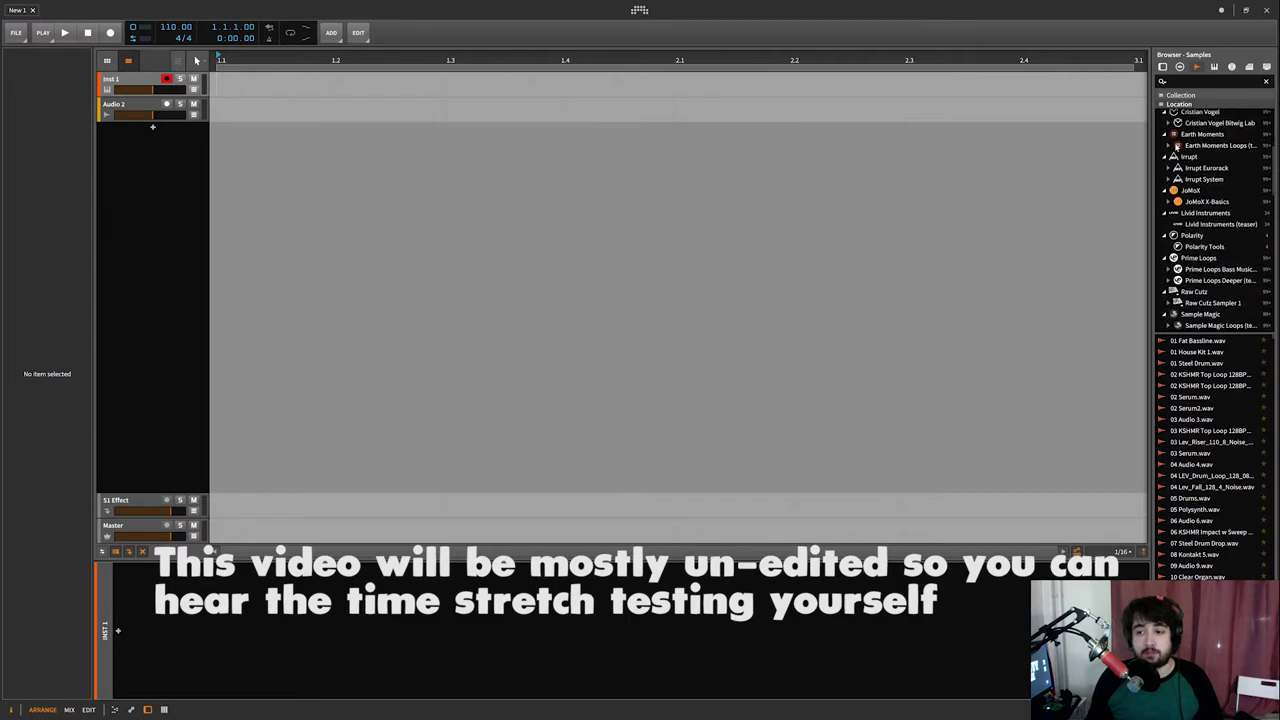
left_click(1224, 248)
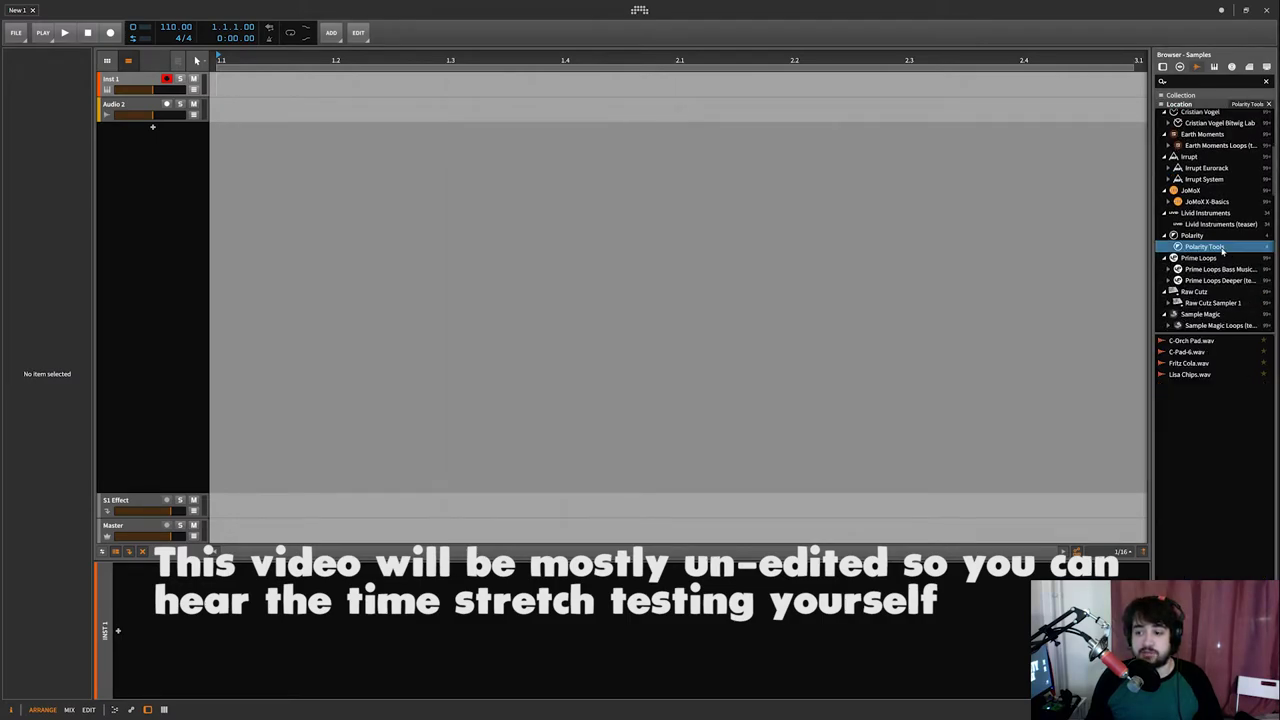
left_click(1236, 341)
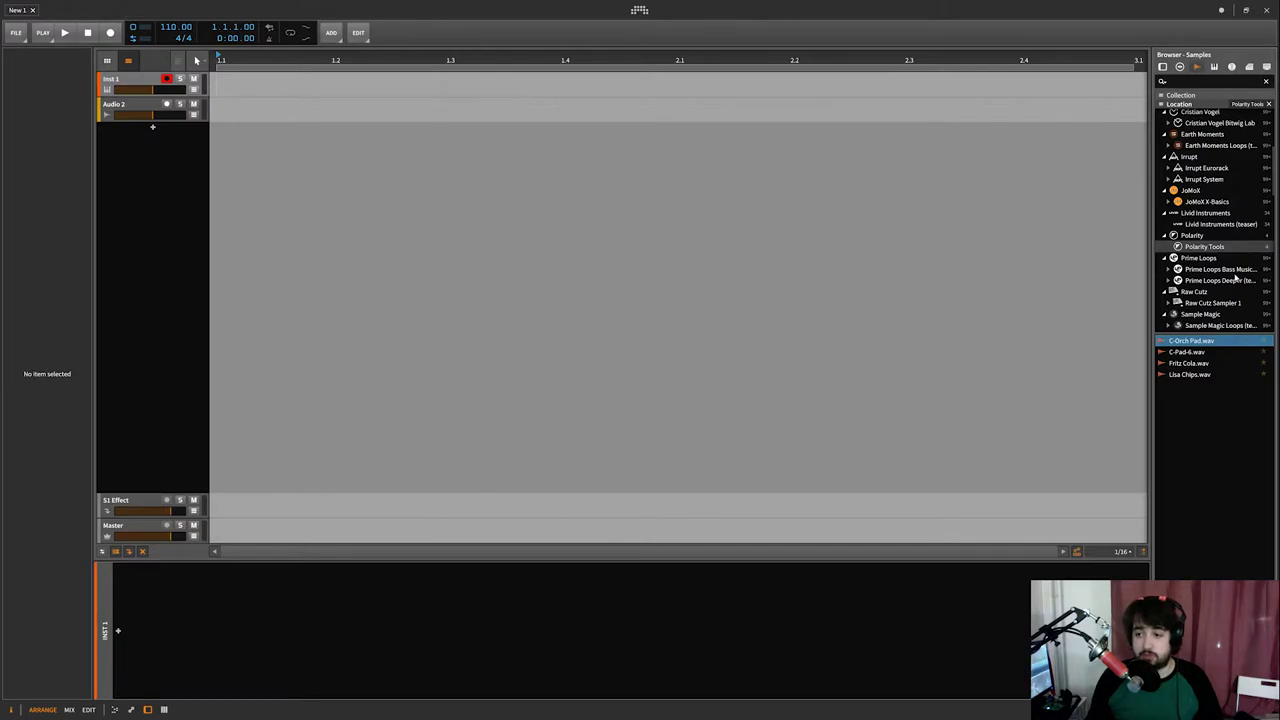
scroll(1240, 275, "down", 4)
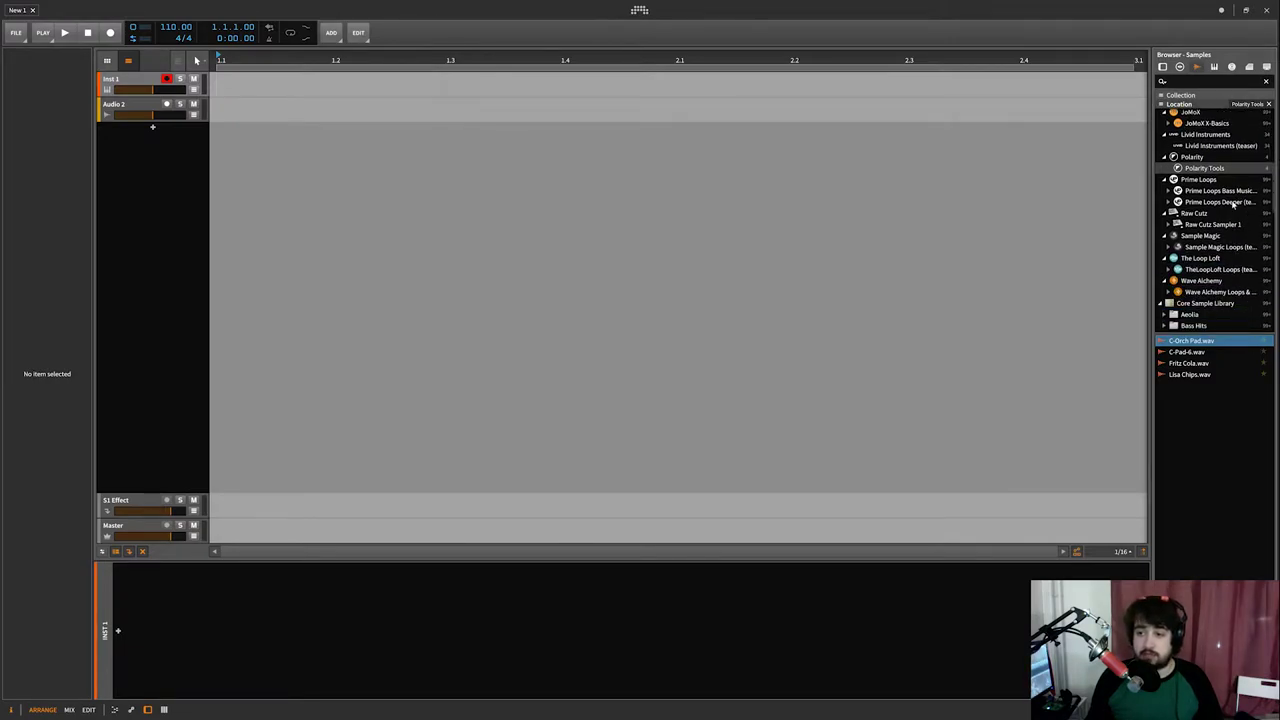
left_click(1203, 157)
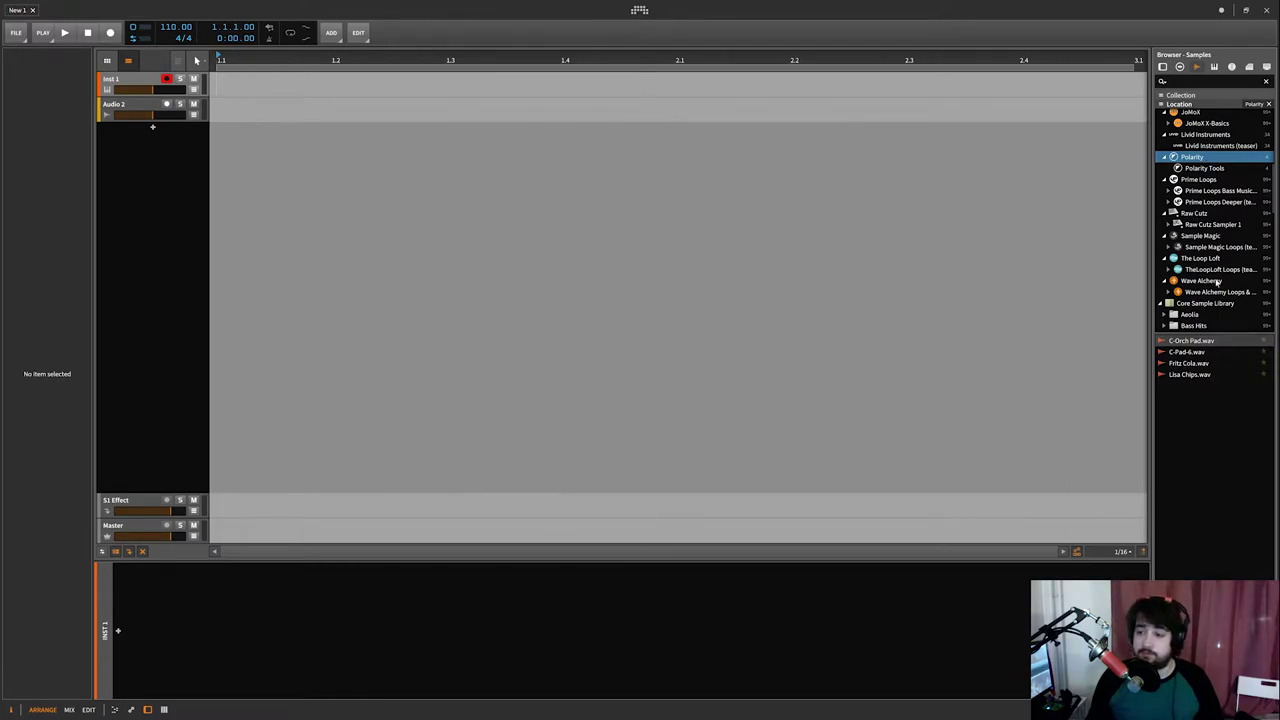
Navigate the Vocal folder to Black Octopus Sound and pick a ZT_Allright vocal loop
scroll(1216, 291, "down", 2)
scroll(1216, 291, "down", 3)
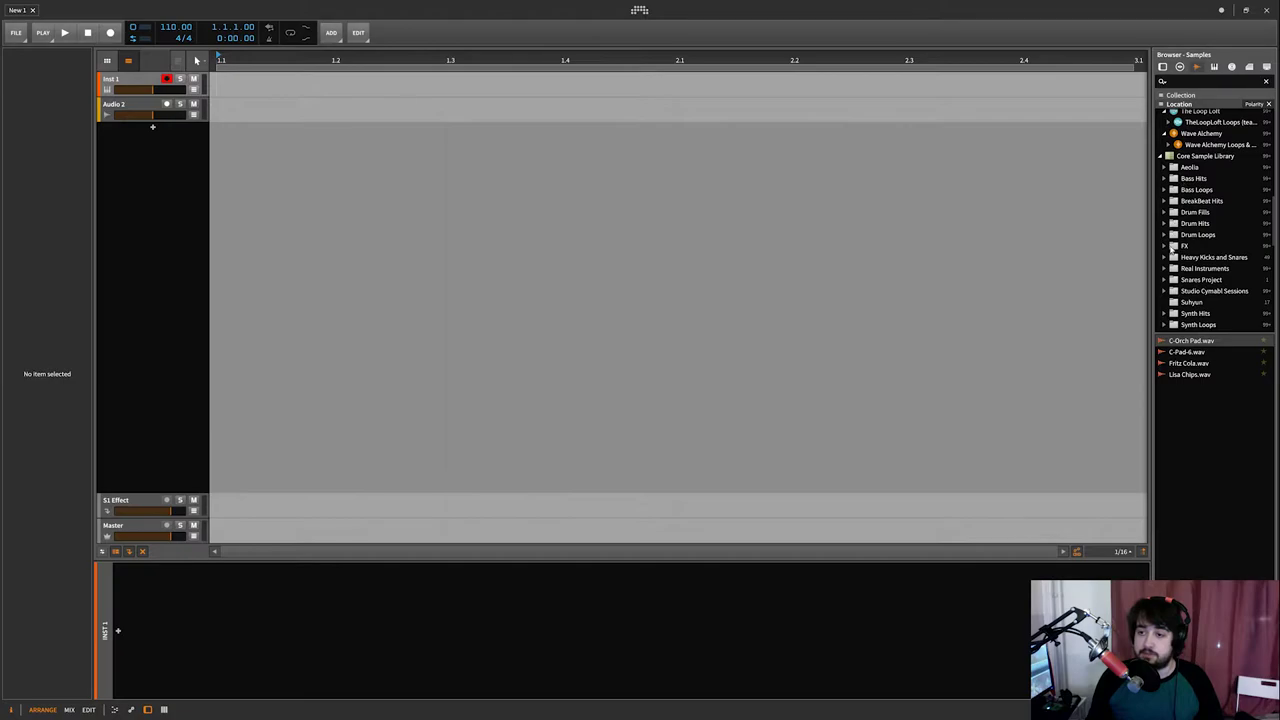
scroll(1165, 245, "down", 3)
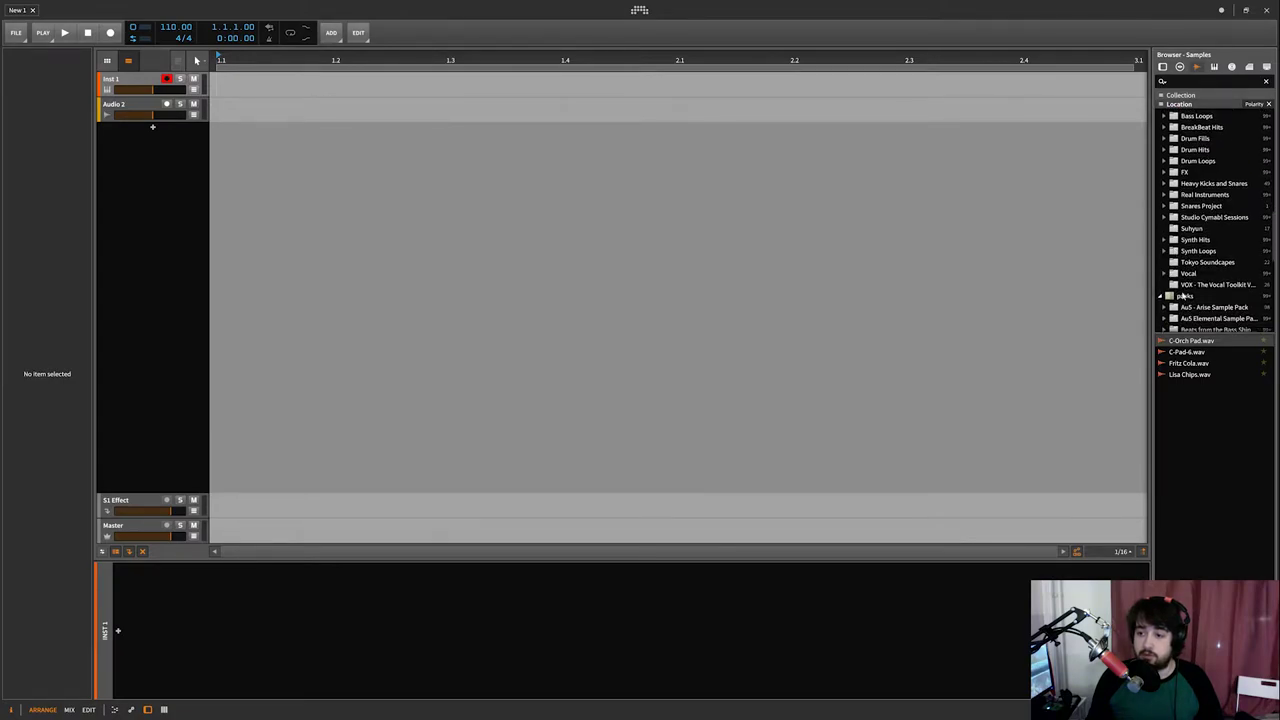
left_click(1195, 285)
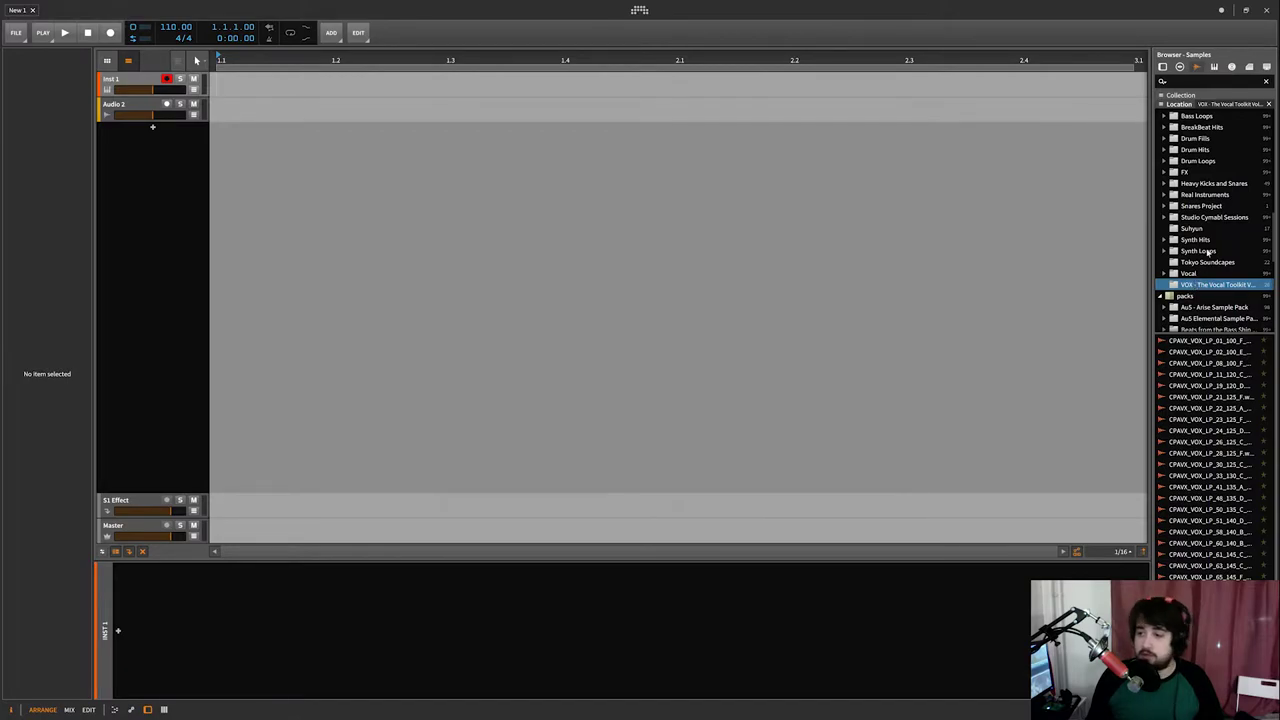
left_click(1192, 274)
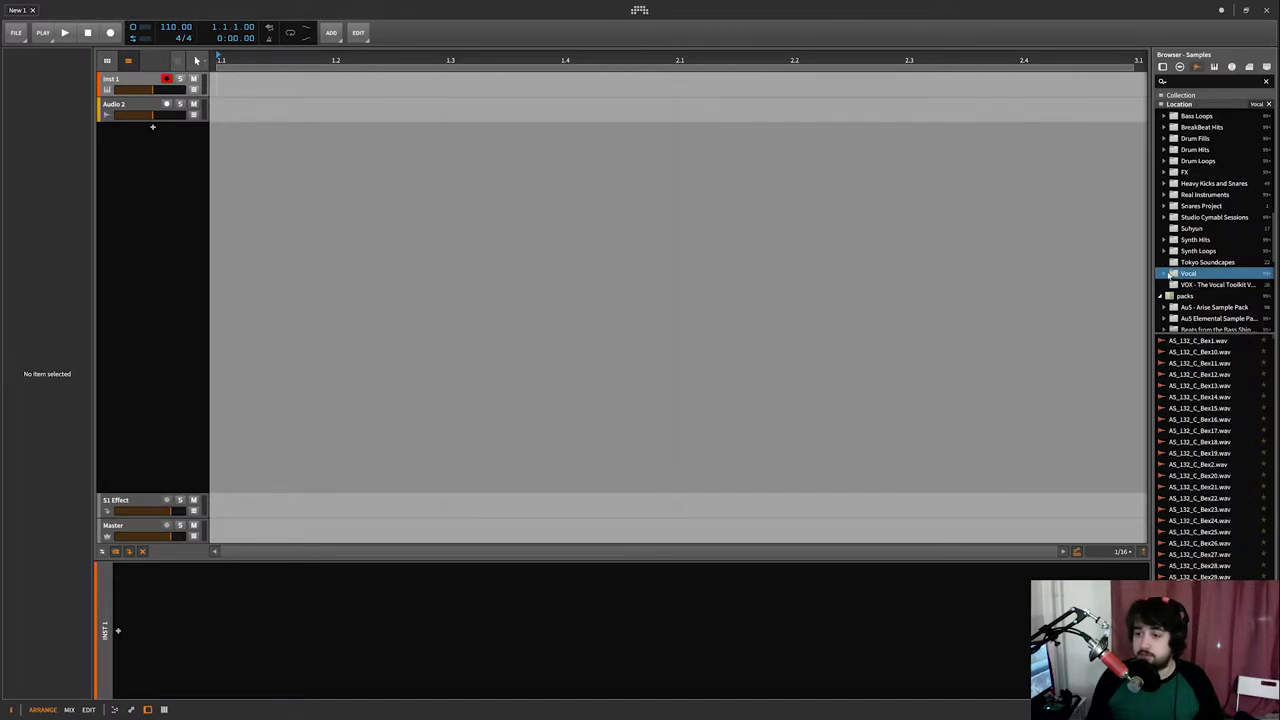
left_click(1164, 272)
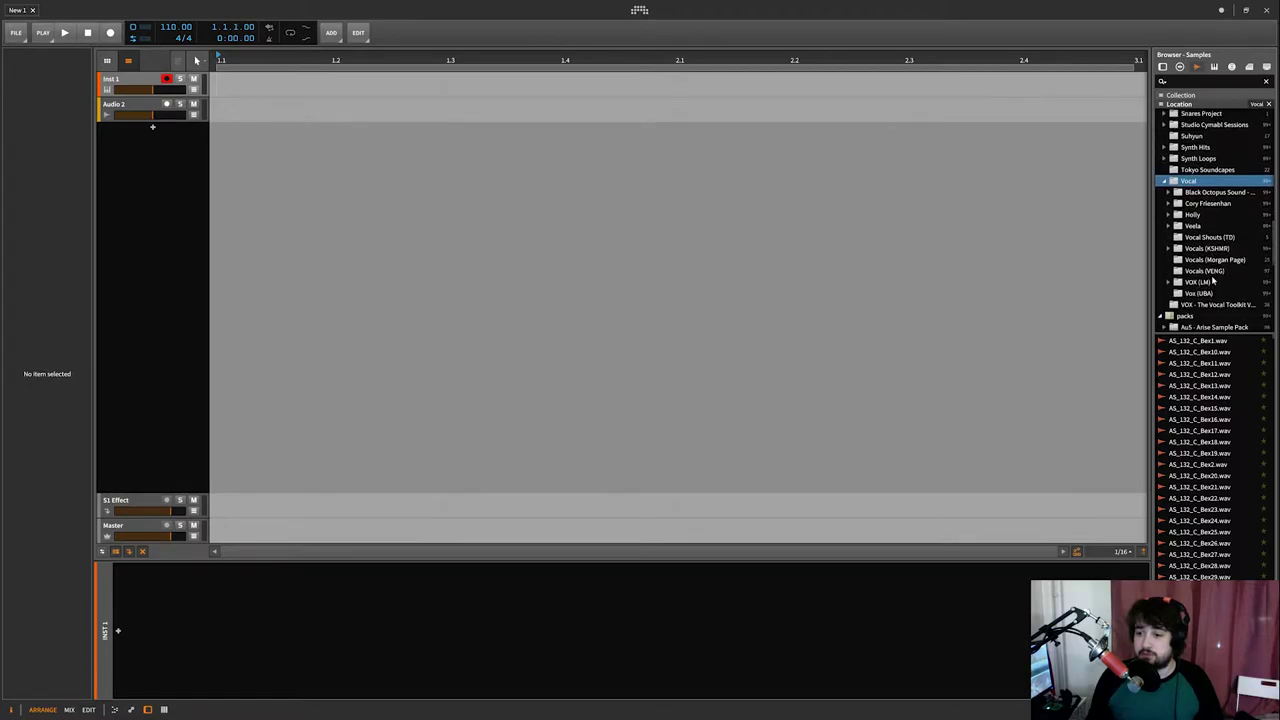
scroll(1210, 282, "down", 1)
left_click(1198, 277)
left_click(1213, 176)
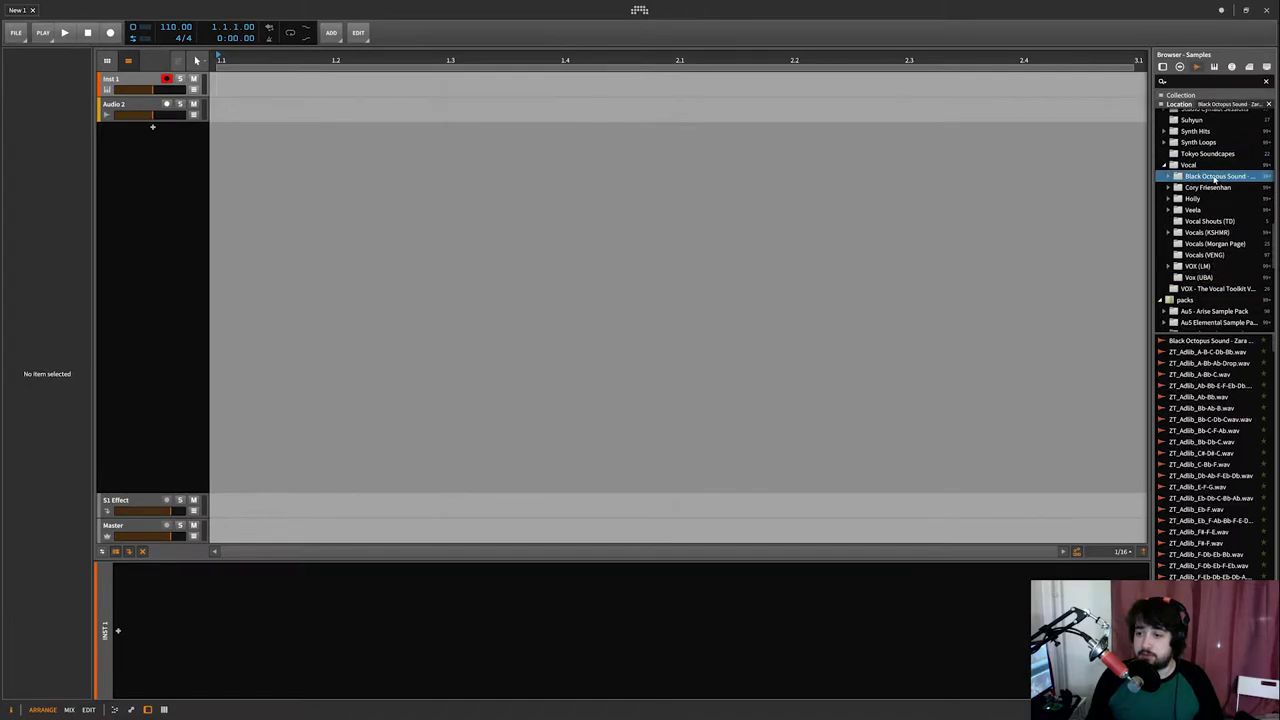
left_click(1210, 443)
Place the ZT_Allright loop on a new audio track and collapse the sample library folders
left_click_drag(1210, 443, 240, 135)
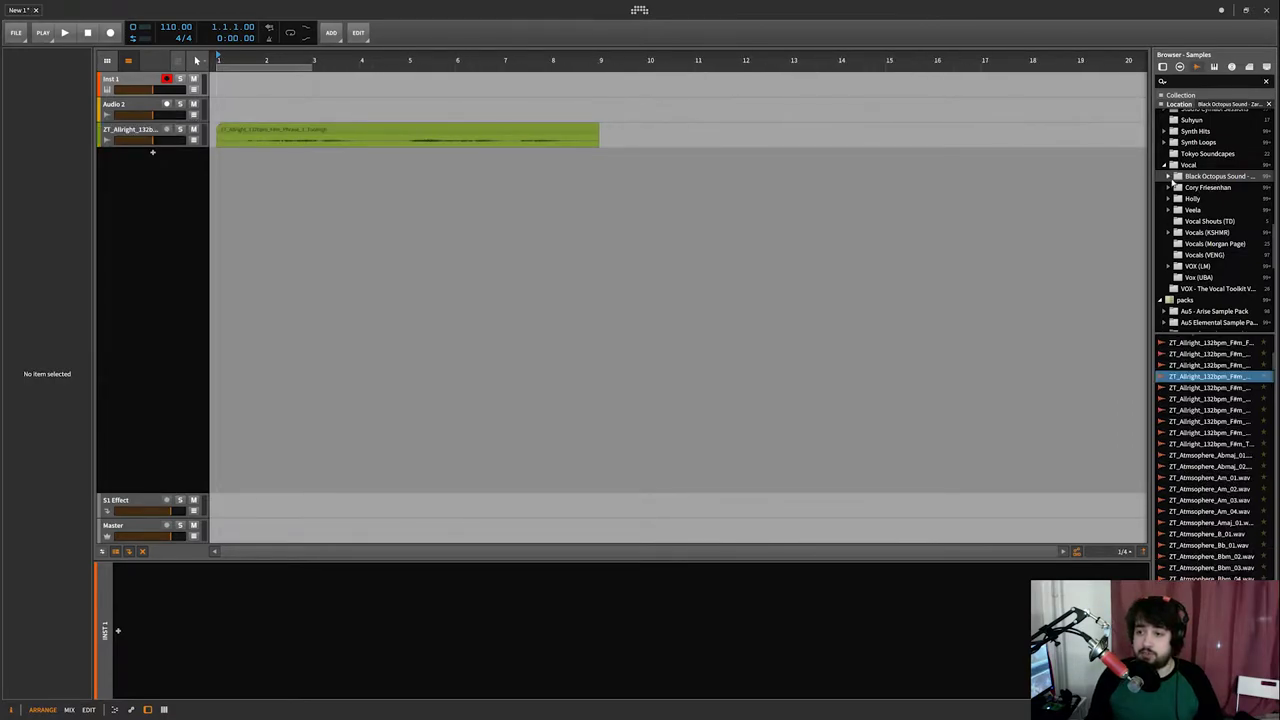
left_click(1167, 166)
scroll(1173, 173, "up", 5)
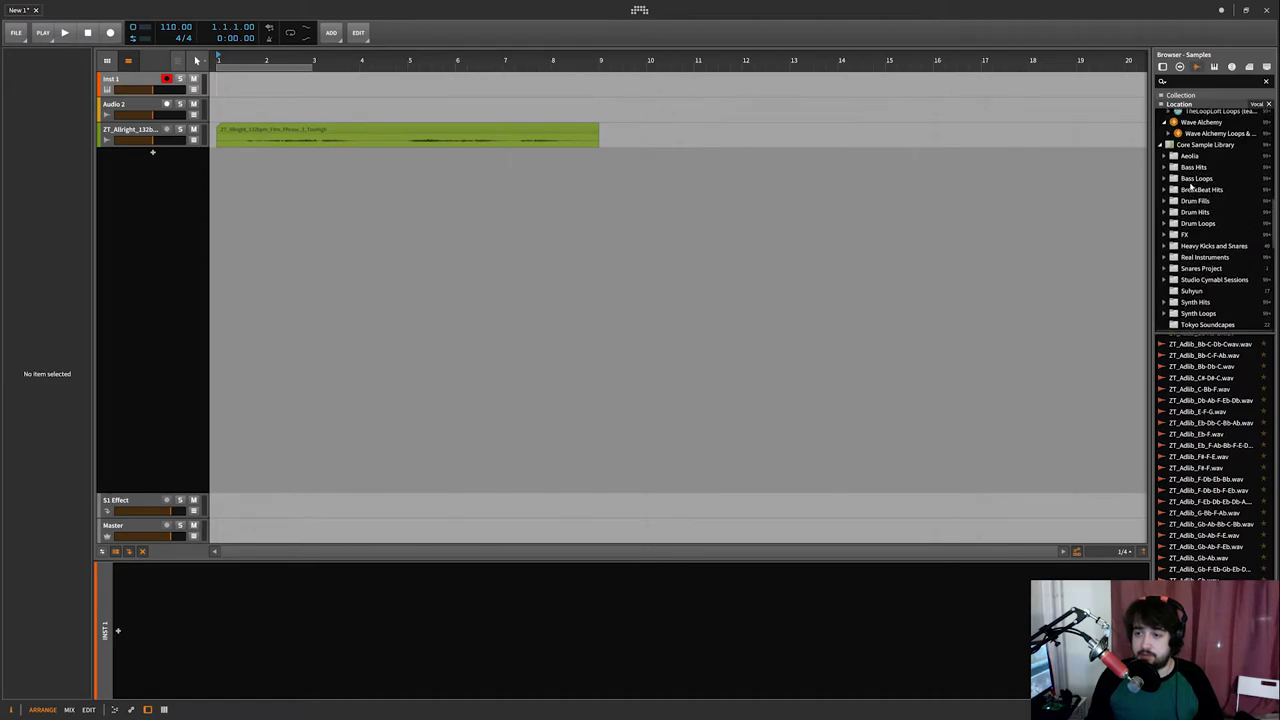
left_click(1167, 144)
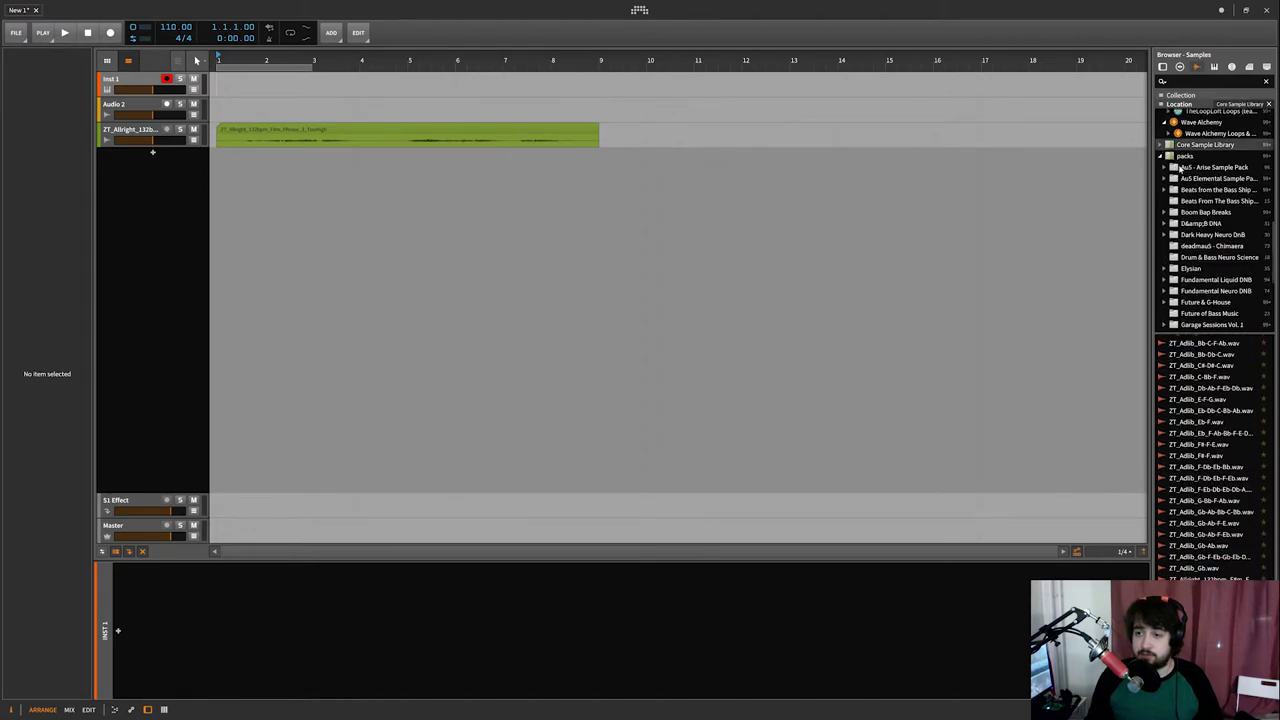
Browse the drum sample packs, add Bpm172_Rolling_Drums on a new track, and solo the vocal track
left_click(1210, 178)
left_click(1193, 201)
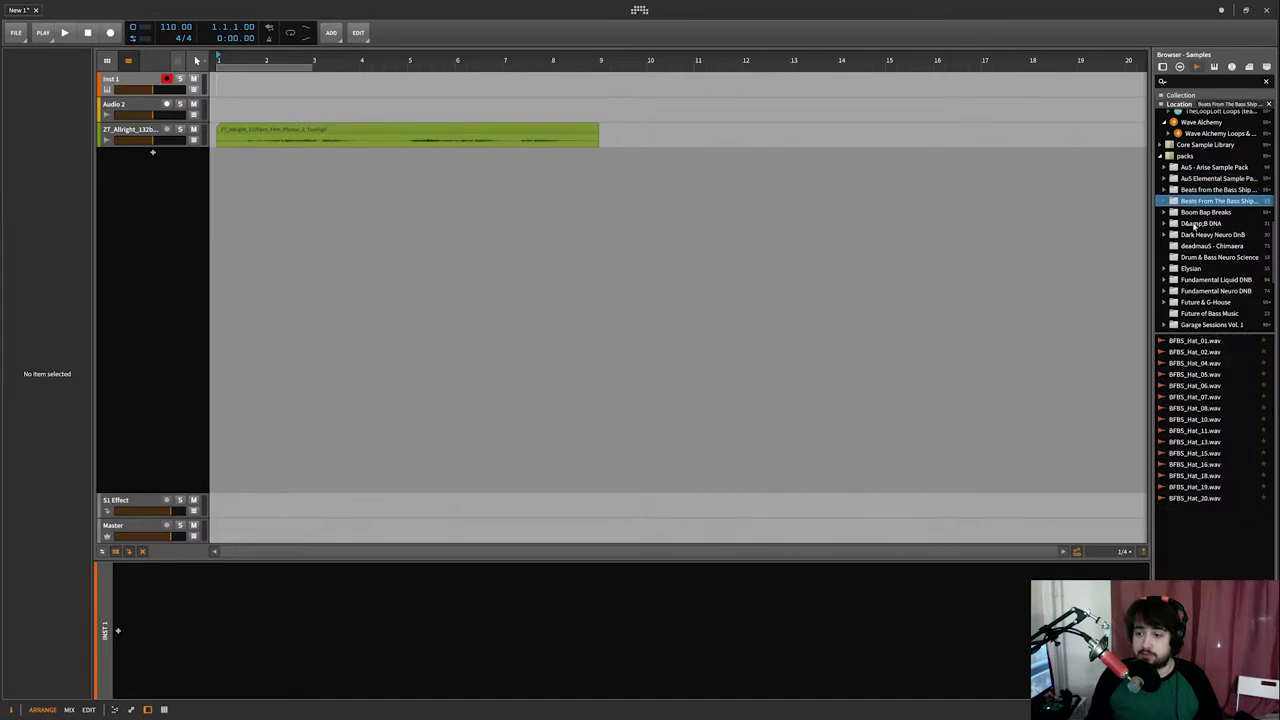
left_click(1195, 225)
key("Down")
key("Down")
key("Down")
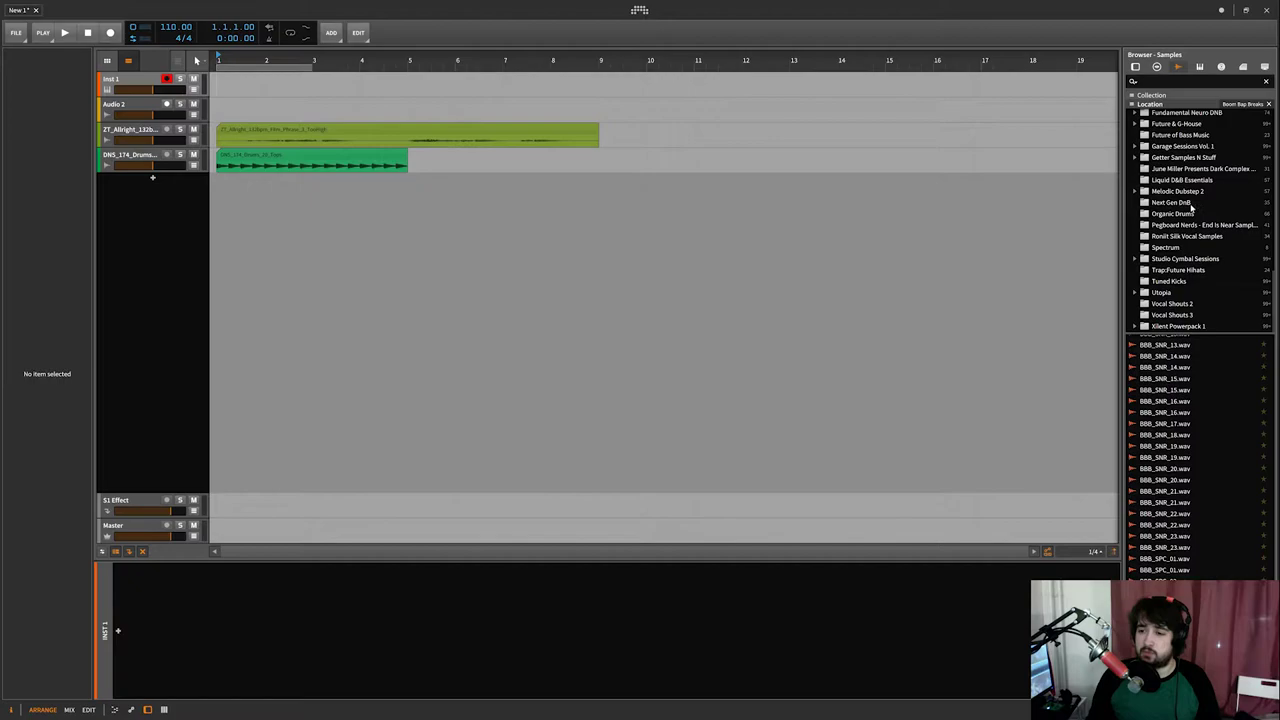
left_click(1185, 203)
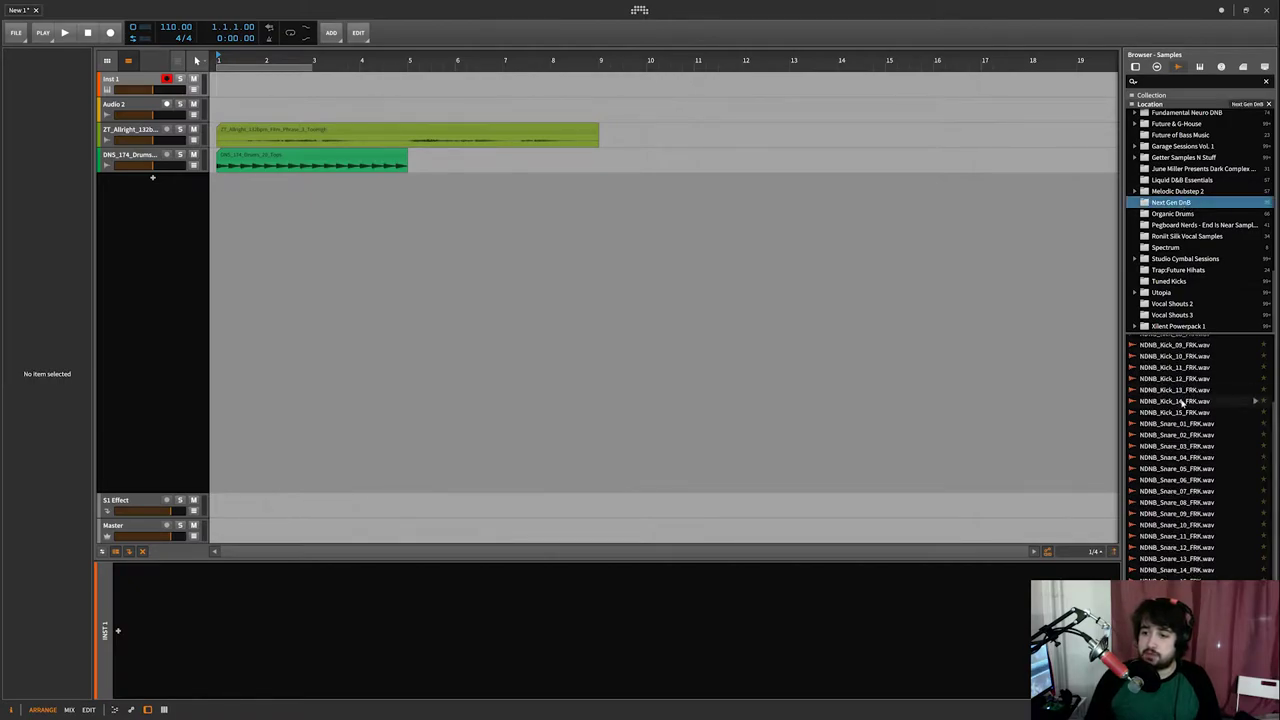
scroll(1183, 401, "up", 3)
scroll(1212, 235, "up", 2)
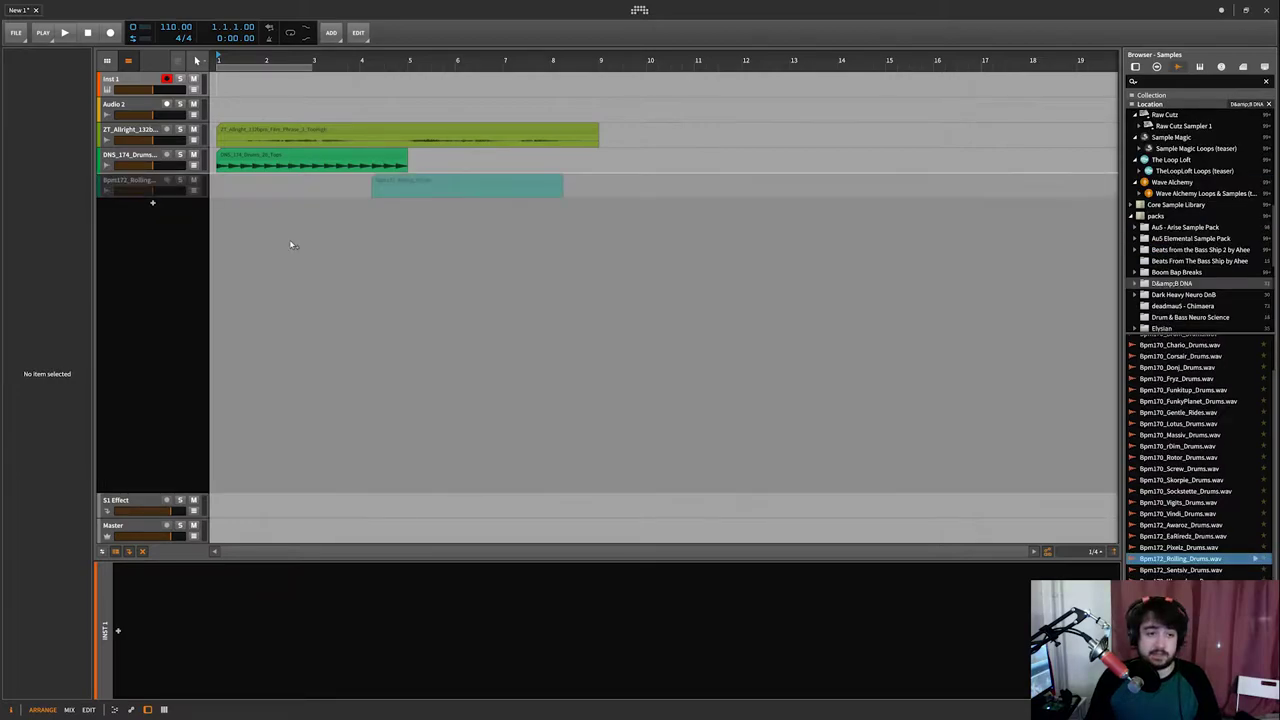
left_click_drag(289, 240, 220, 188)
left_click(178, 131)
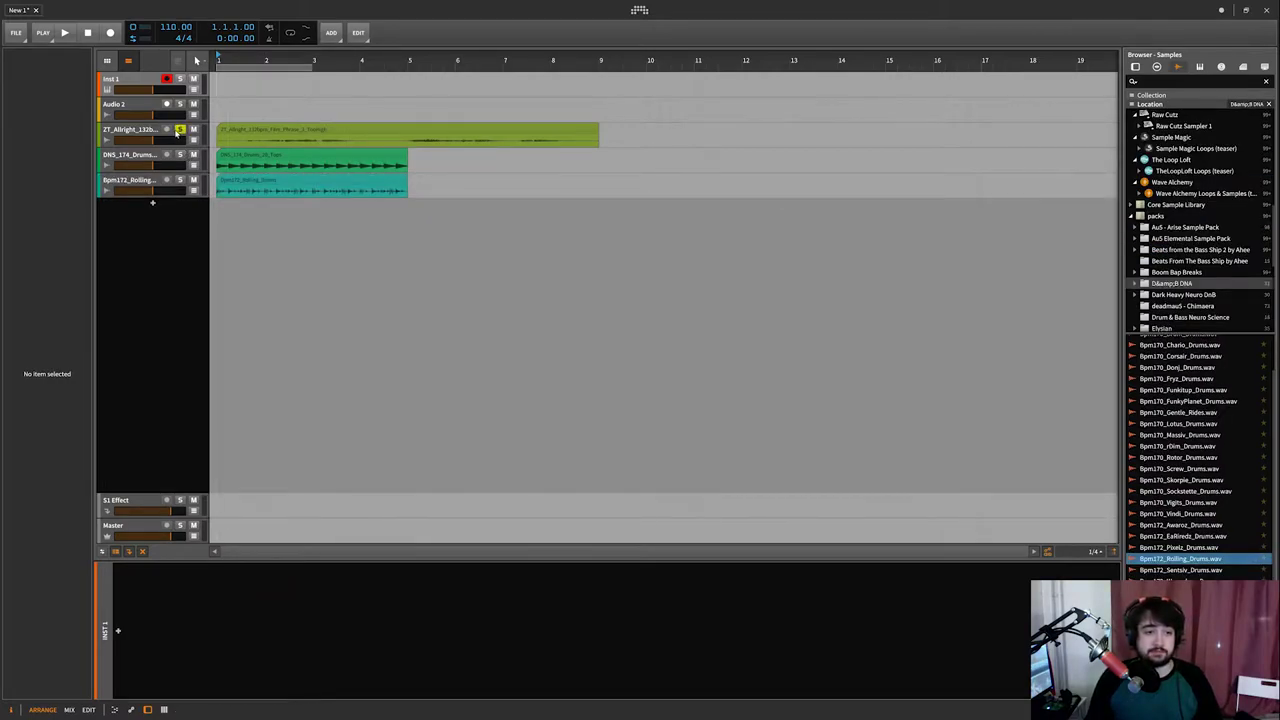
Select the vocal and drum clips and set their tempo to 110
left_click(240, 133)
left_click(236, 180, "shift")
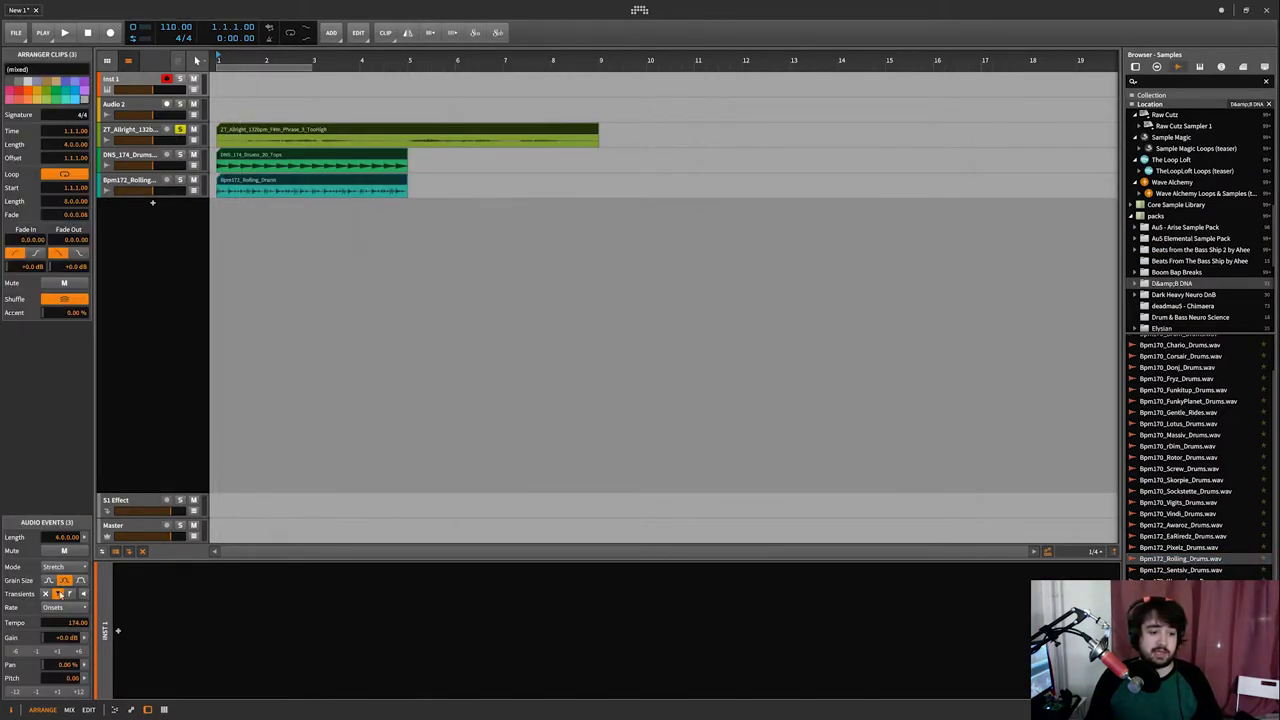
double_click(65, 624)
type("110")
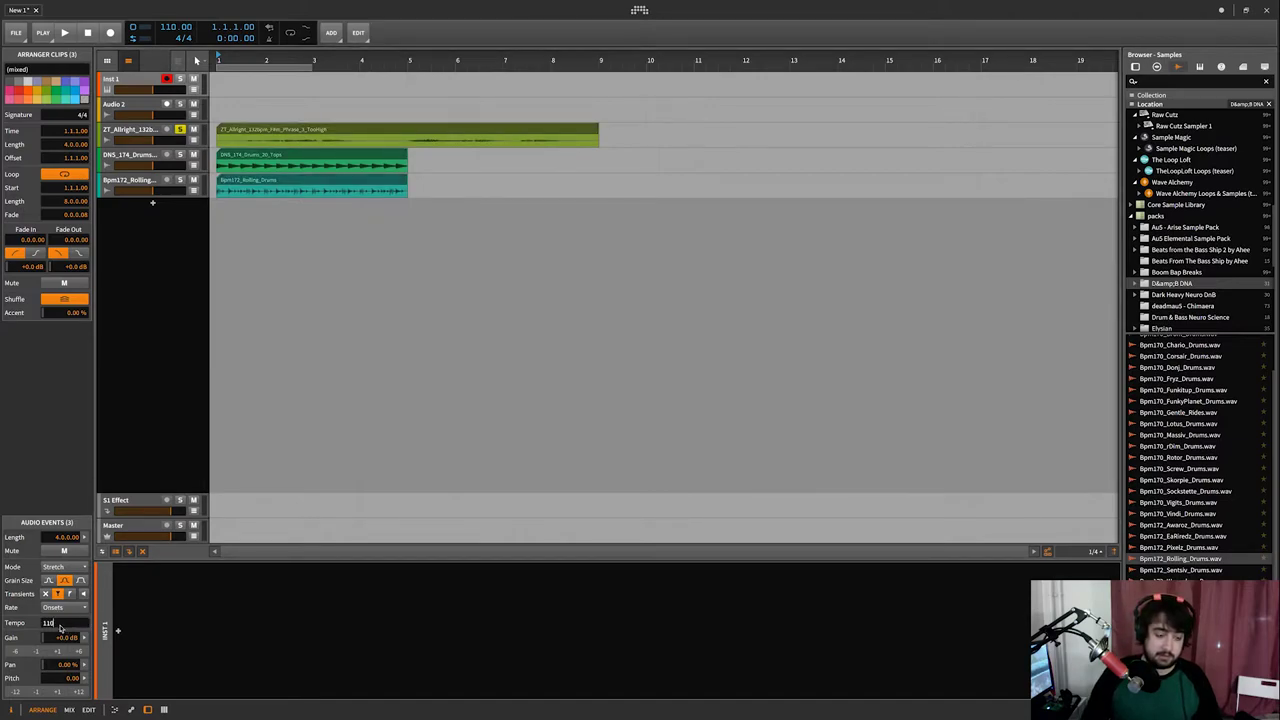
key("Return")
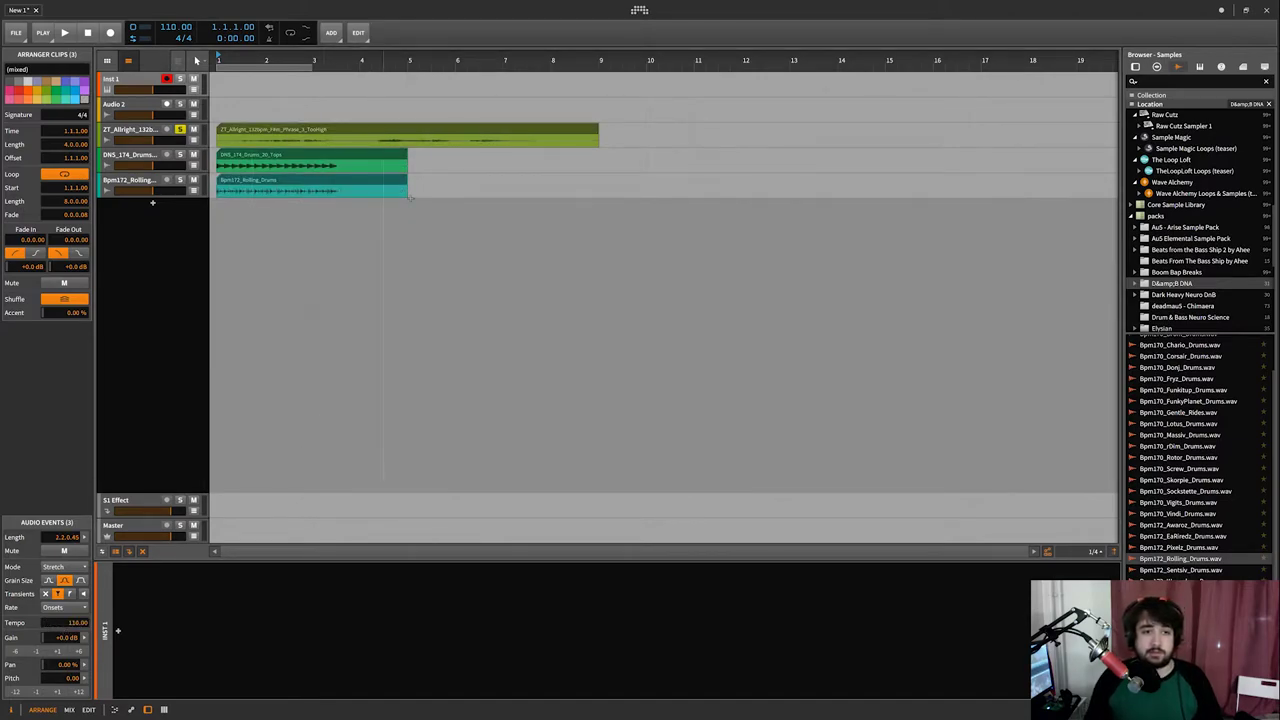
Reselect all three clips and show the list of stretch modes
left_click(468, 160)
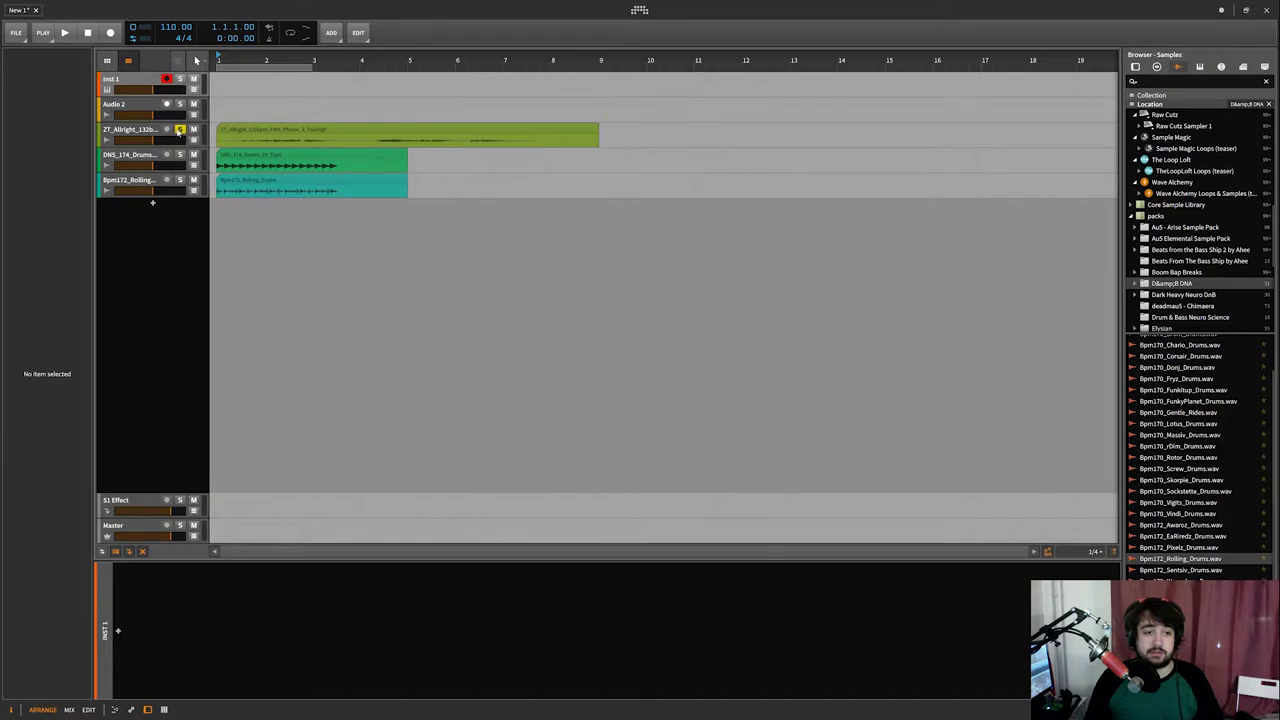
left_click(262, 133)
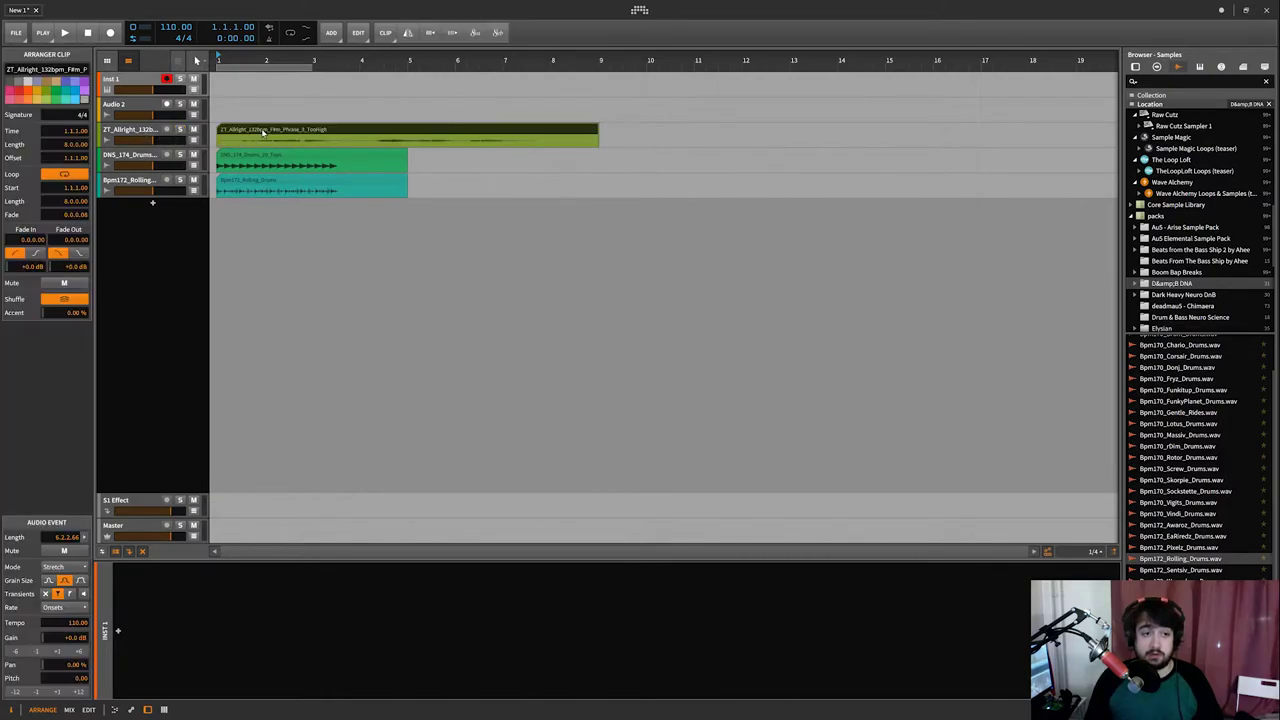
left_click(250, 181, "shift")
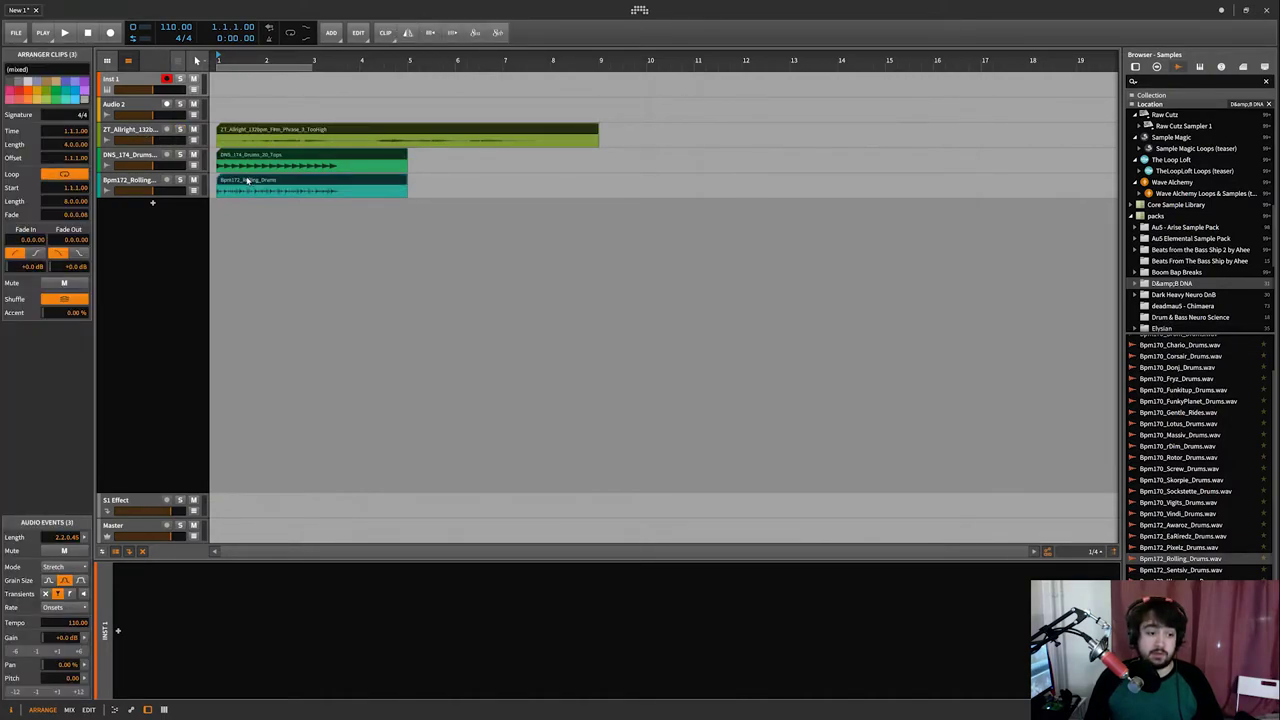
left_click(80, 567)
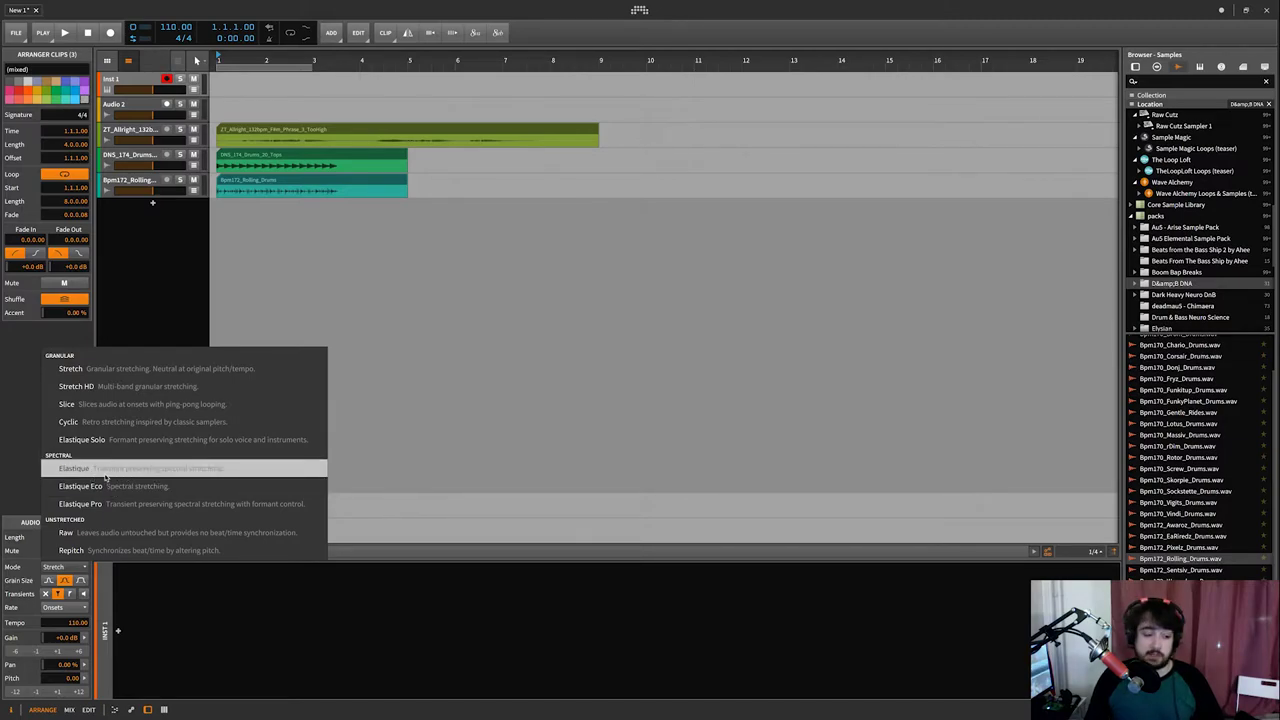
Switch the clips to Elastique Pro, then select the green phrase clip alone and solo its track
left_click(114, 507)
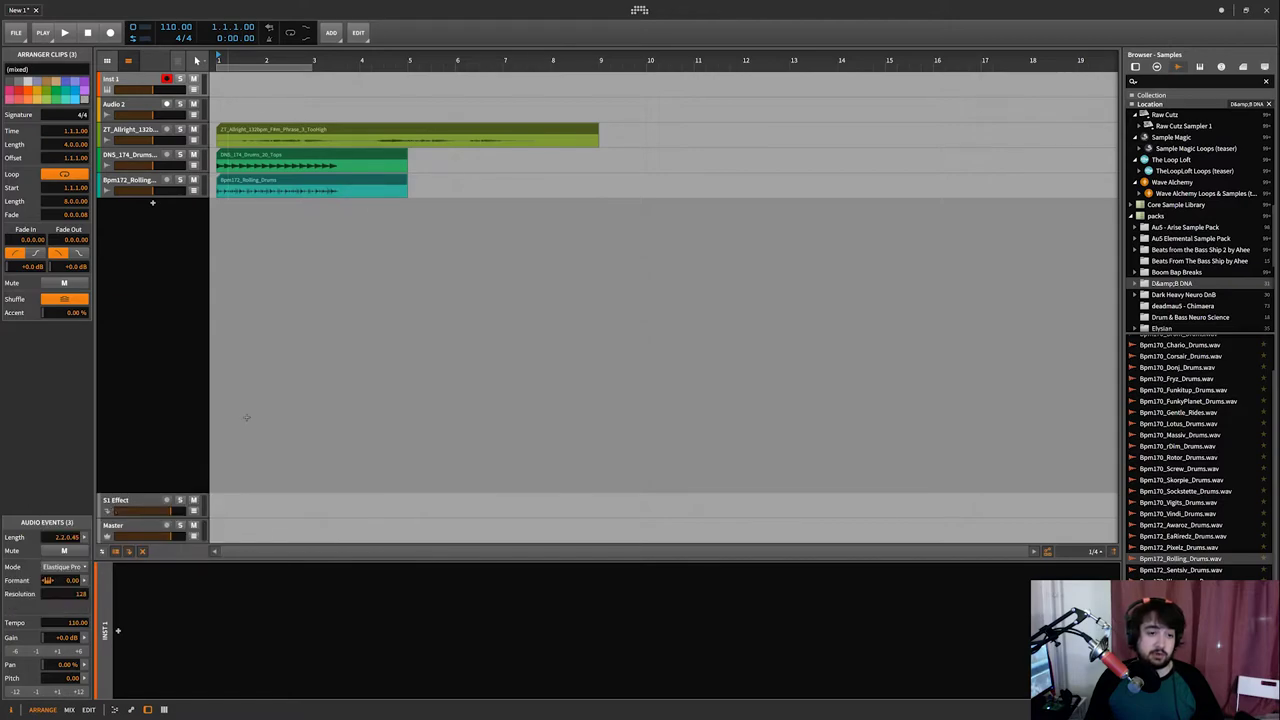
left_click(244, 258)
left_click(233, 135)
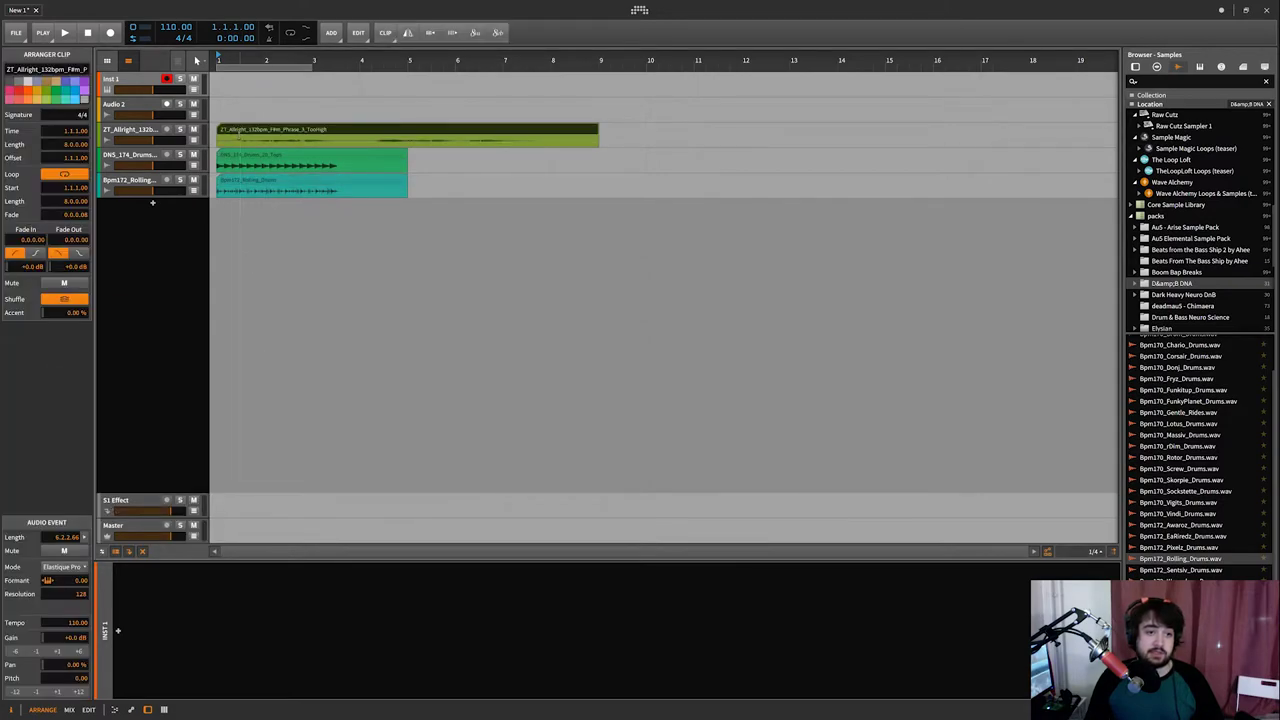
left_click(180, 130)
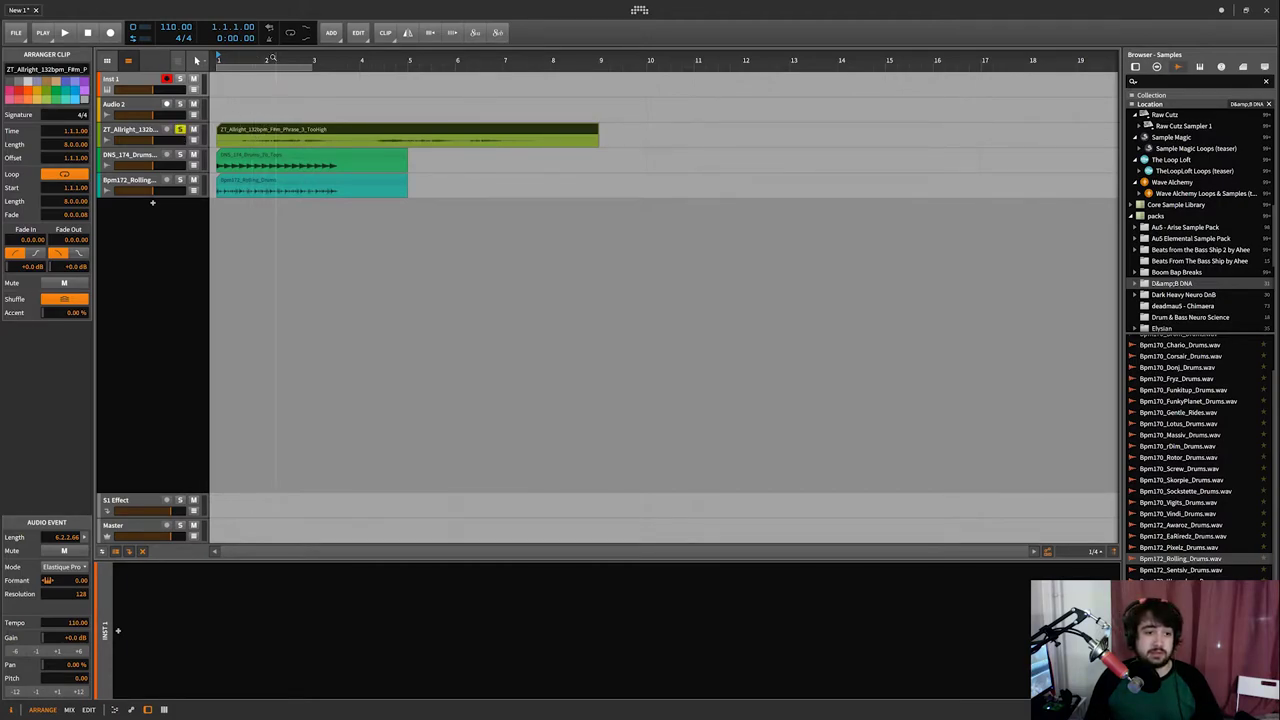
Zoom the timeline out to bars 1–27 and make the phrase track taller while playing
left_click_drag(266, 52, 266, 70)
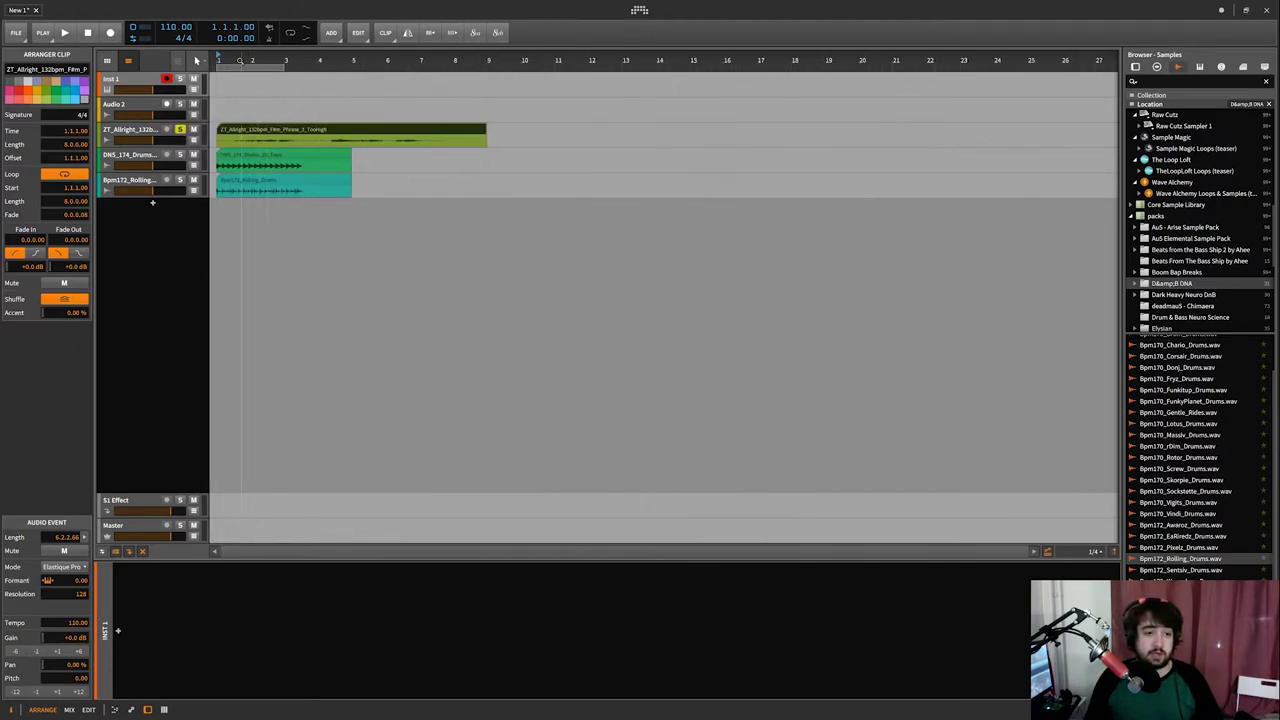
key("space")
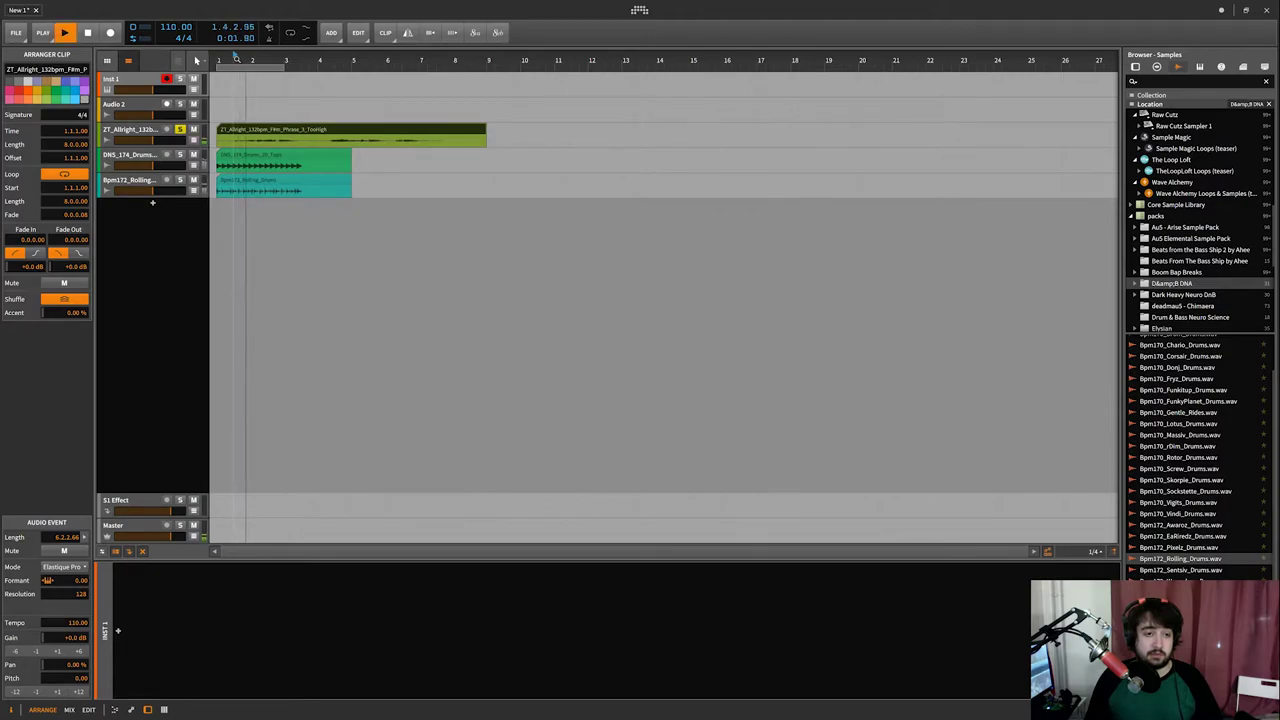
left_click_drag(150, 143, 152, 167)
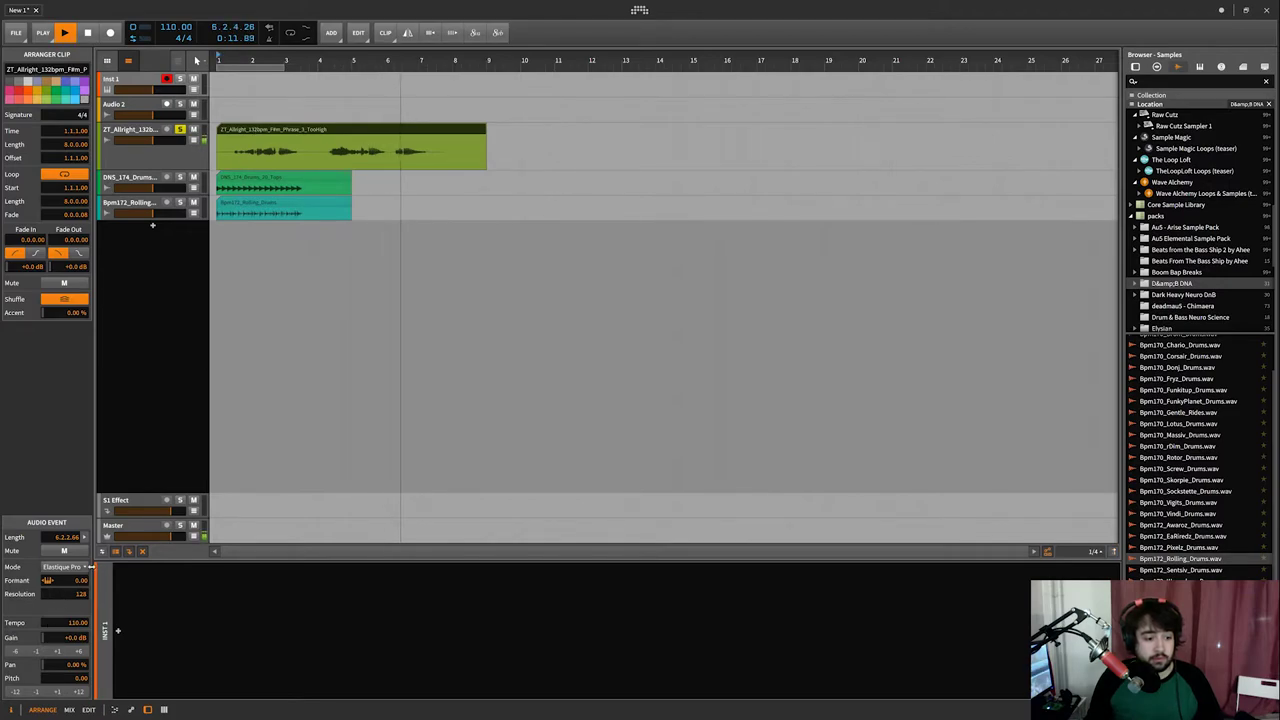
key("space")
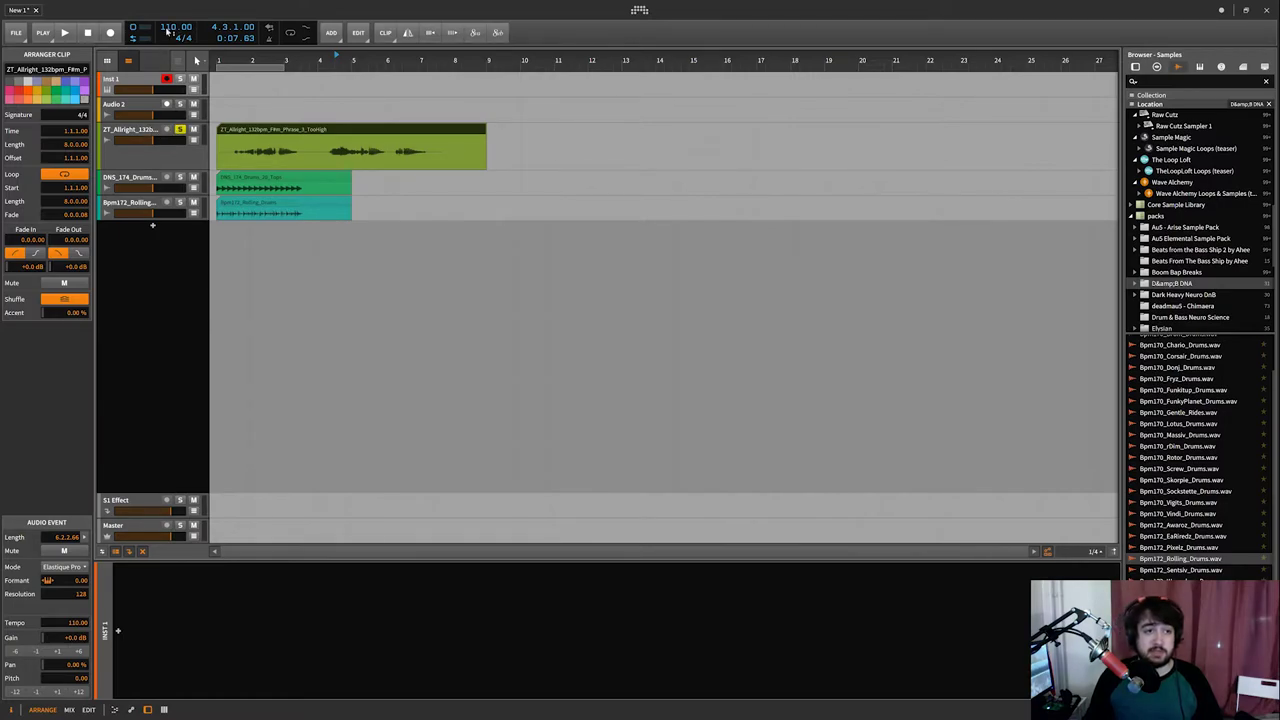
Set the project tempo to 174 BPM
double_click(168, 31)
type("174")
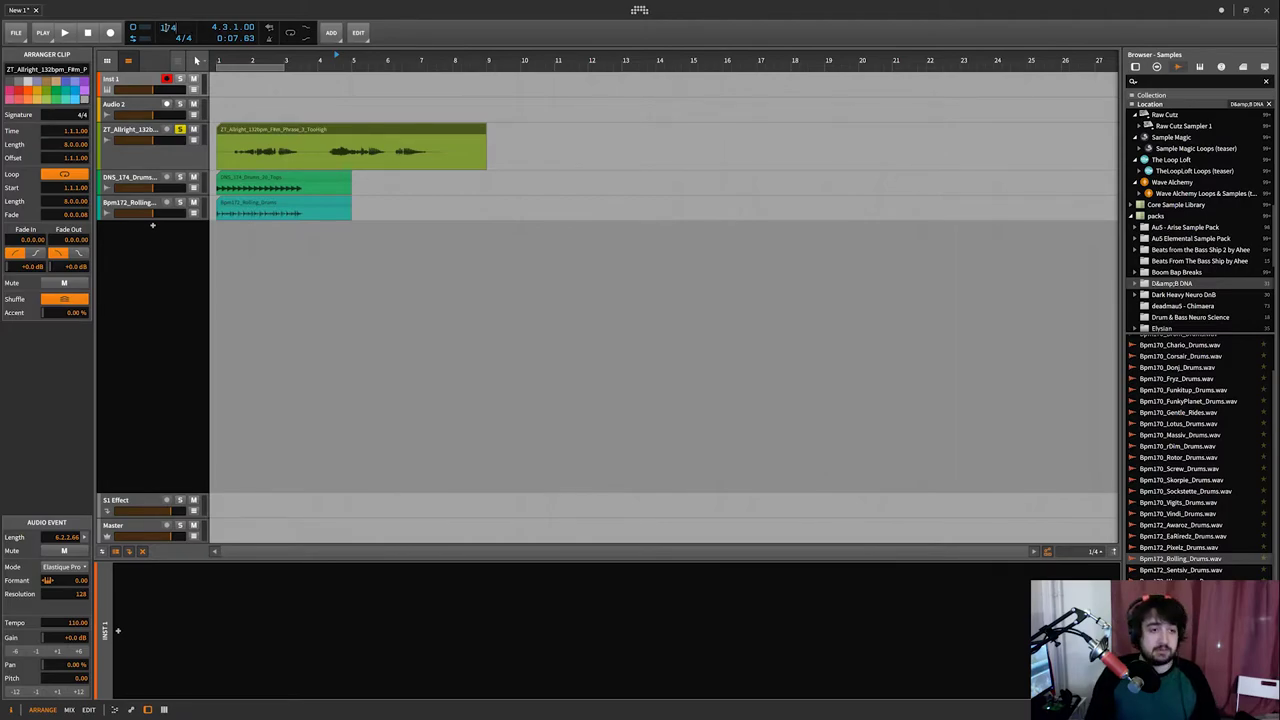
key("Return")
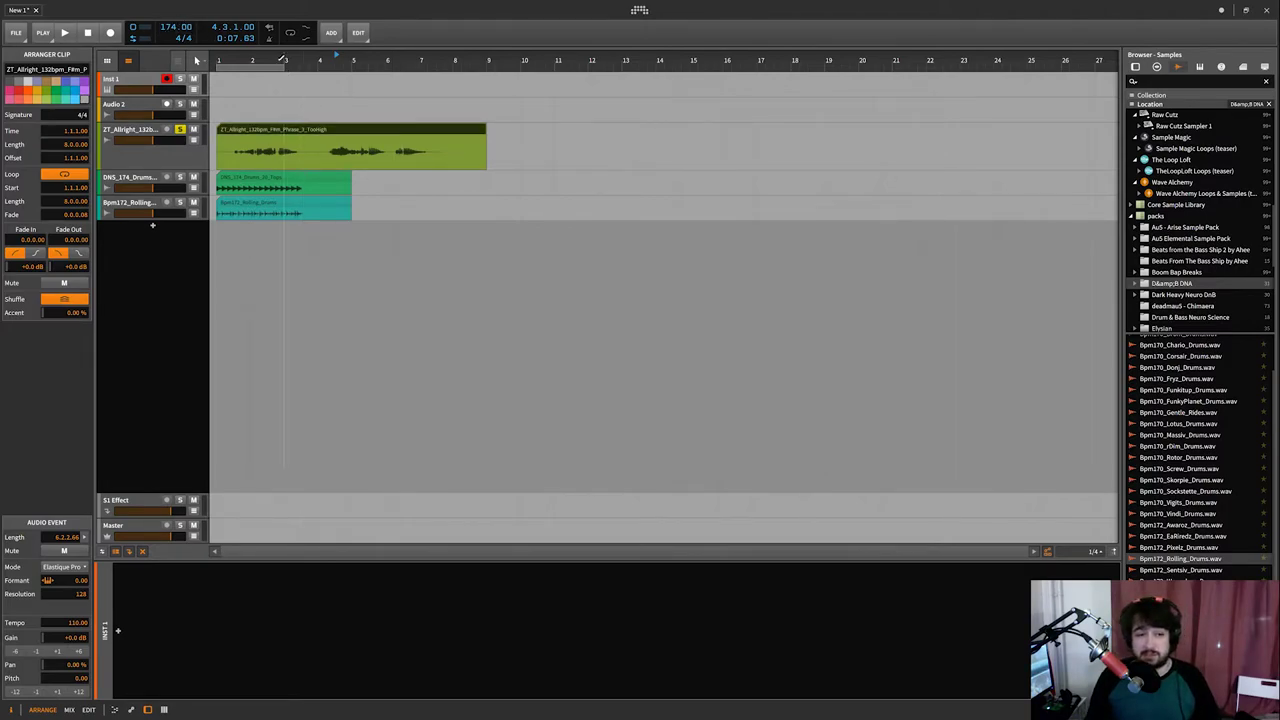
Play the phrase twice to hear it at 174 BPM
key("space")
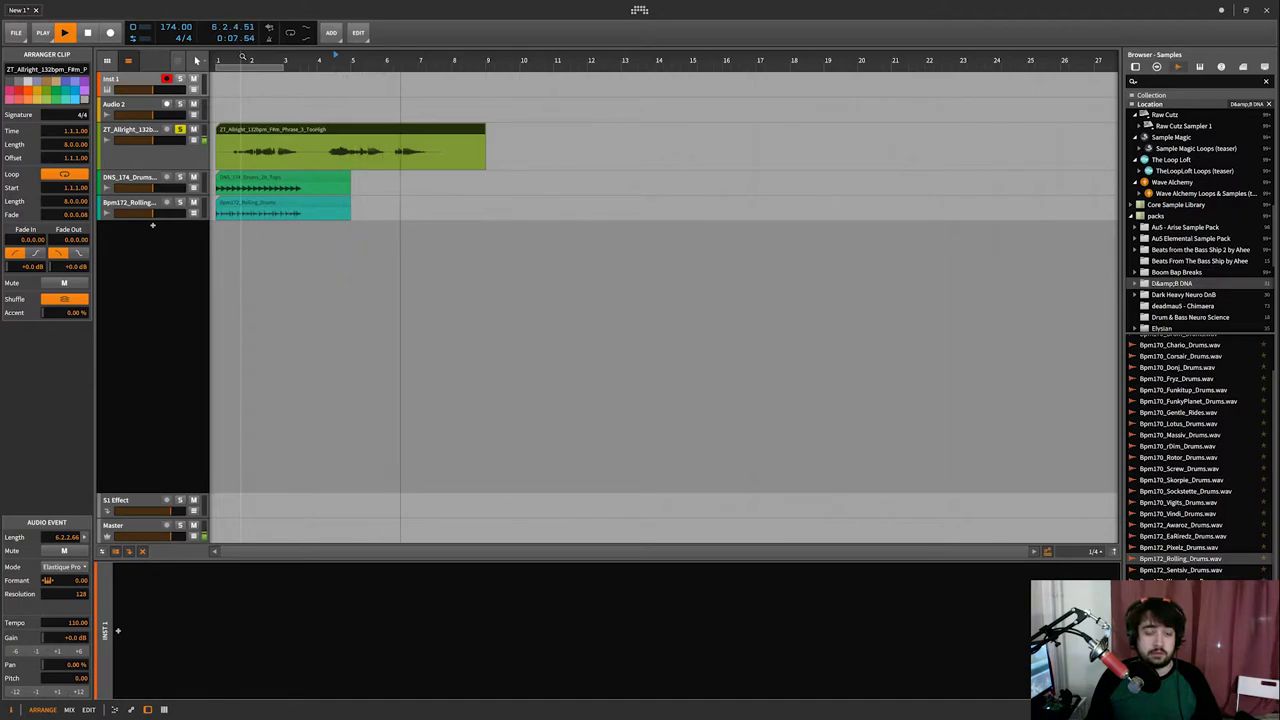
key("space")
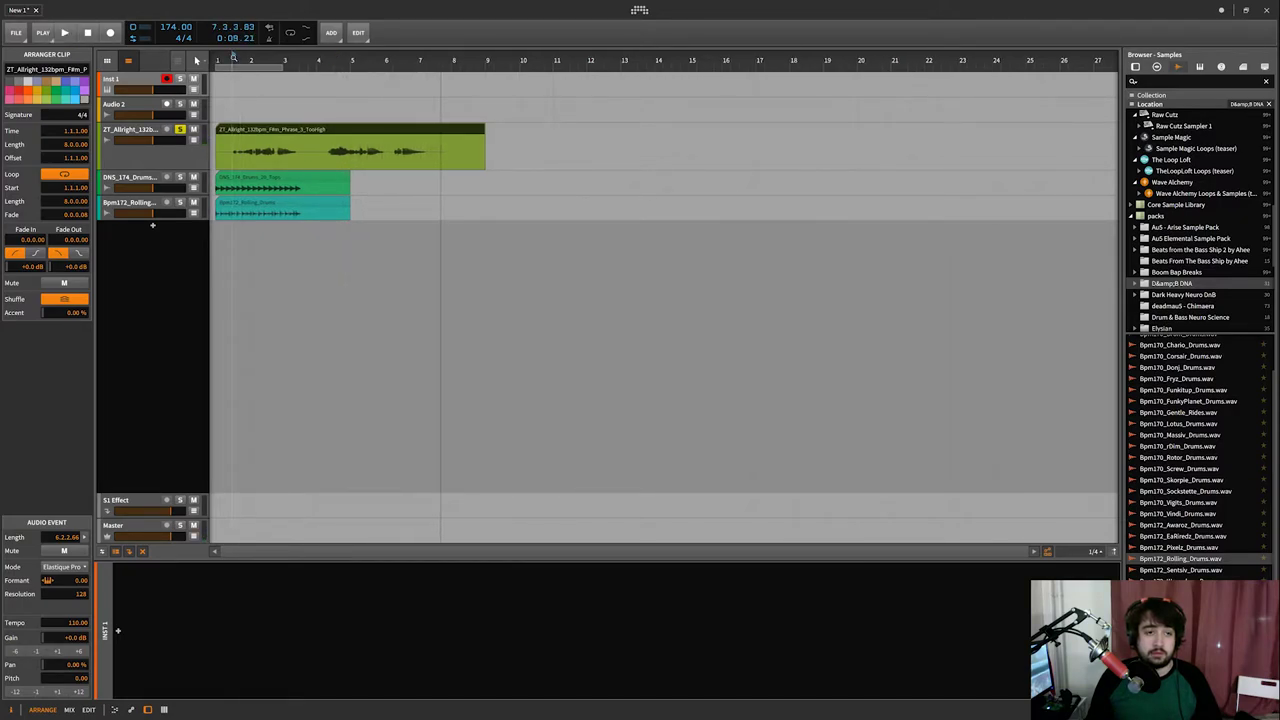
key("space")
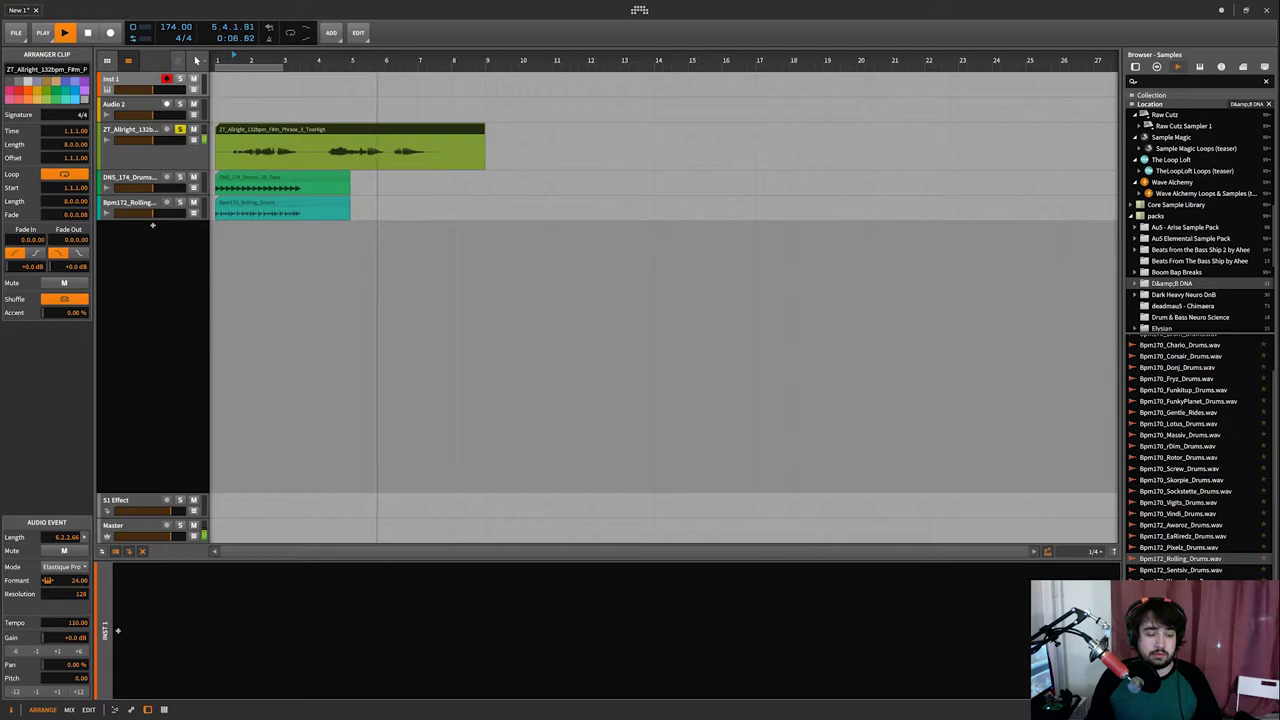
key("space")
Lower the formant from +24 to −24 and replay the phrase several times to compare
left_click_drag(75, 580, 81, 596)
key("space")
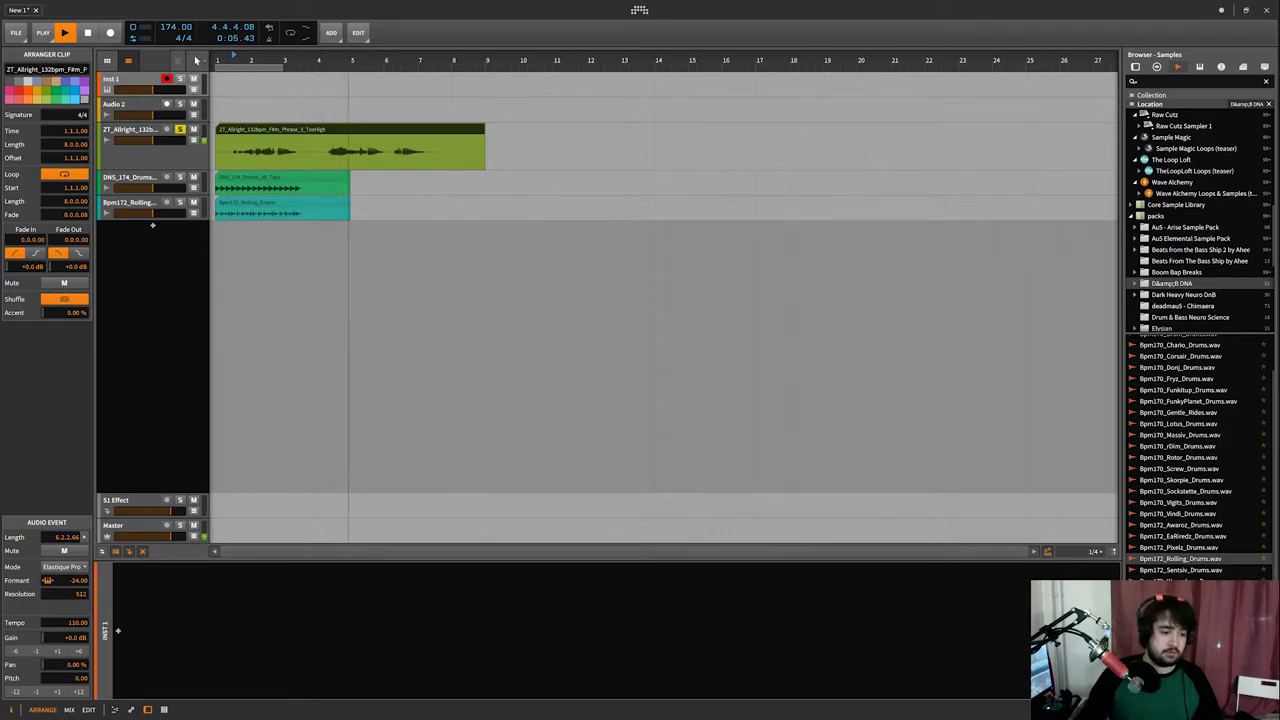
key("space")
key("space")
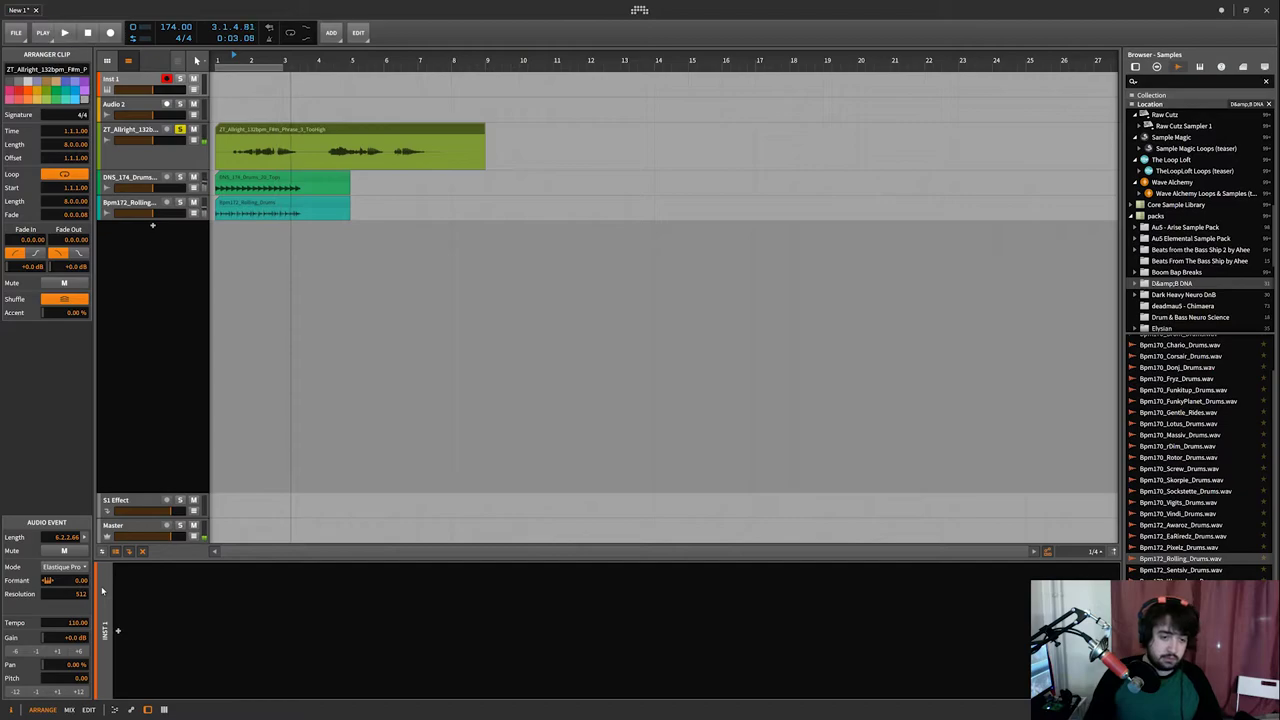
key("space")
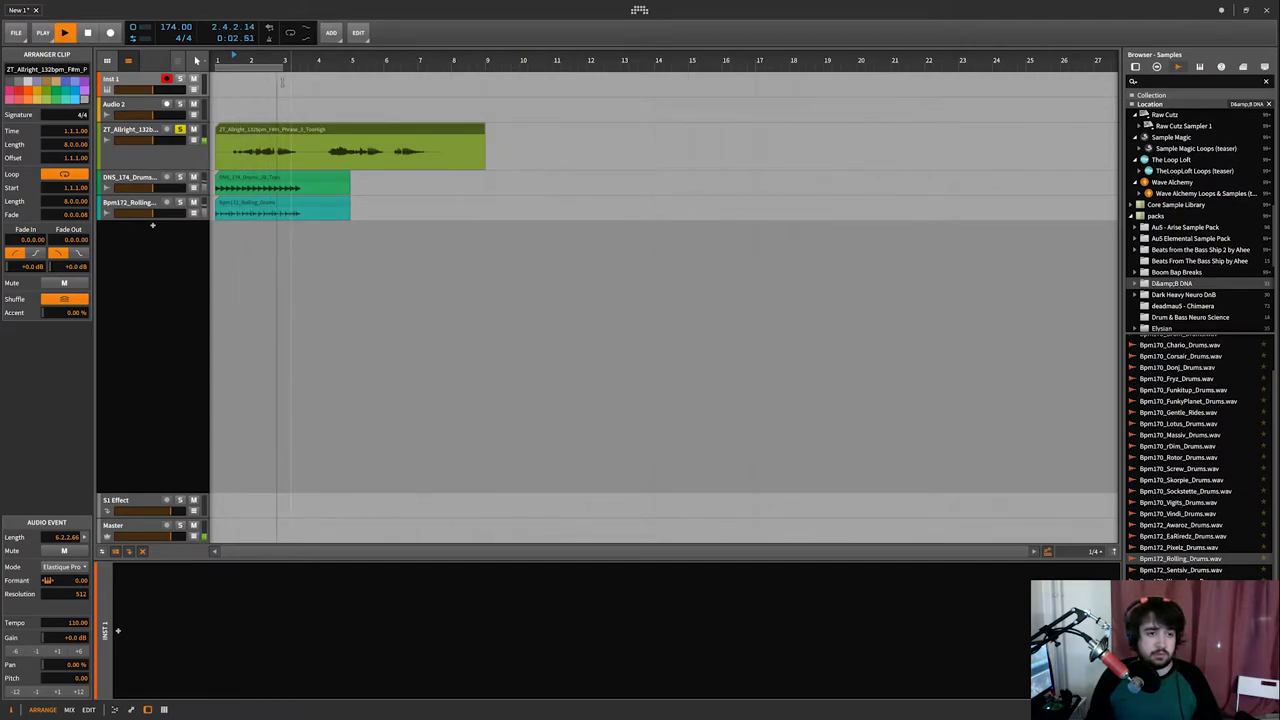
key("space")
key("space")
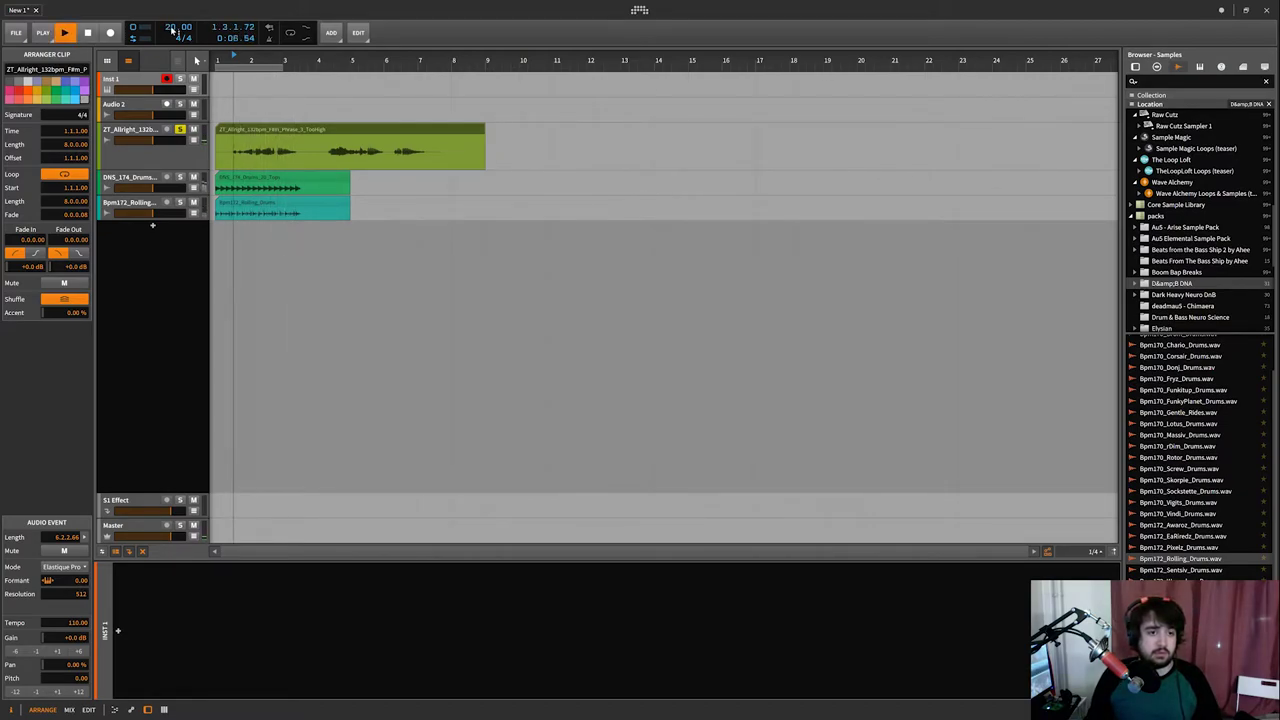
Sweep the tempo upward from 20 BPM during playback, then stop playback
left_click_drag(171, 30, 171, 2)
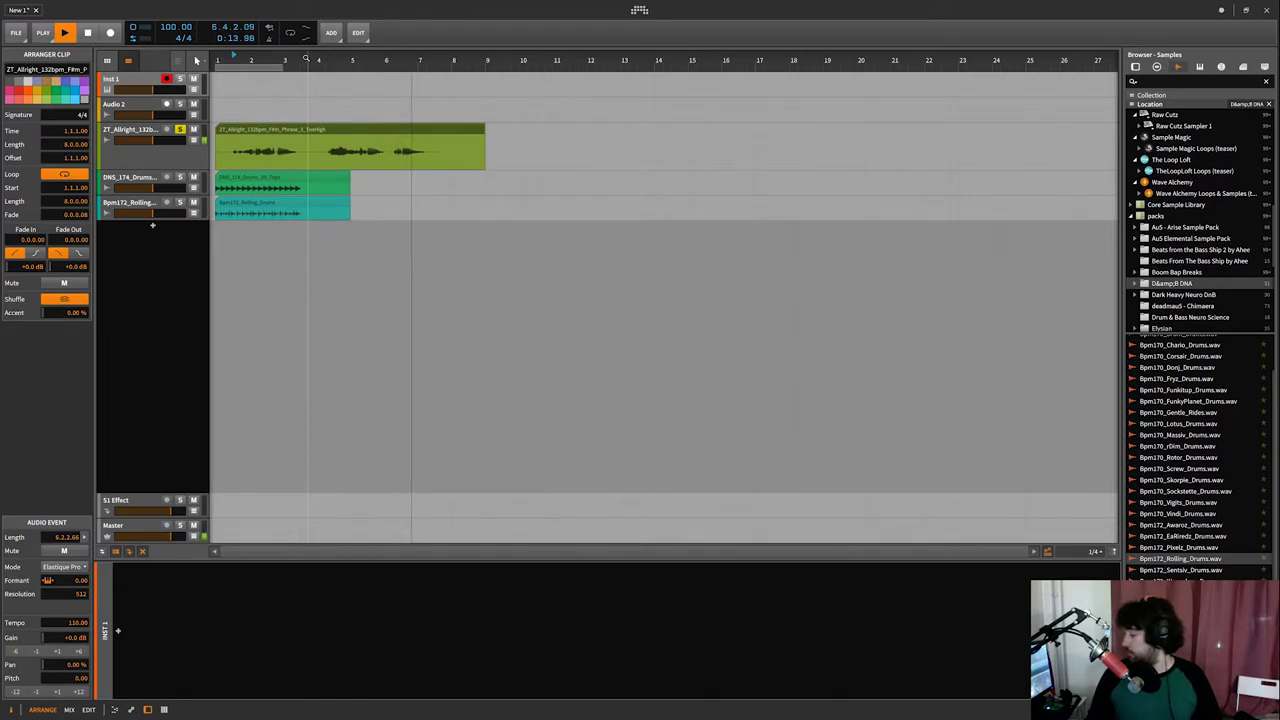
key("space")
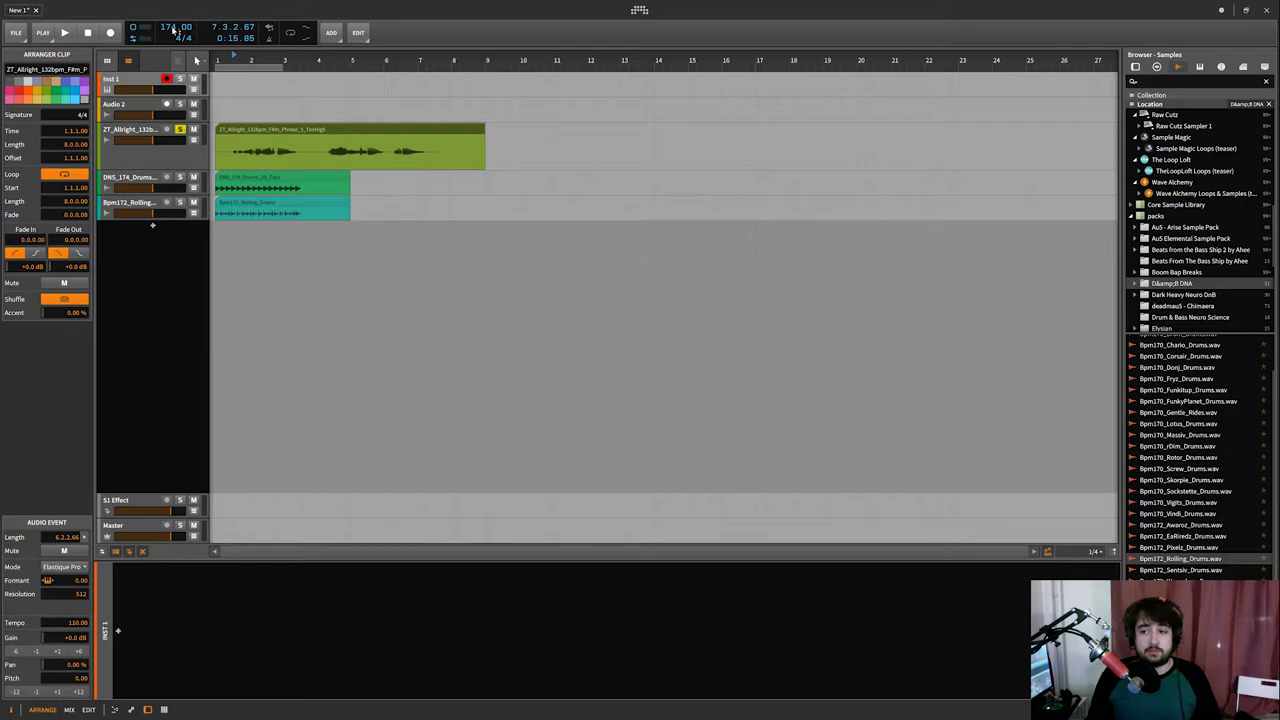
Play the clips from just before bar 2, then stop
left_click(240, 60)
key("space")
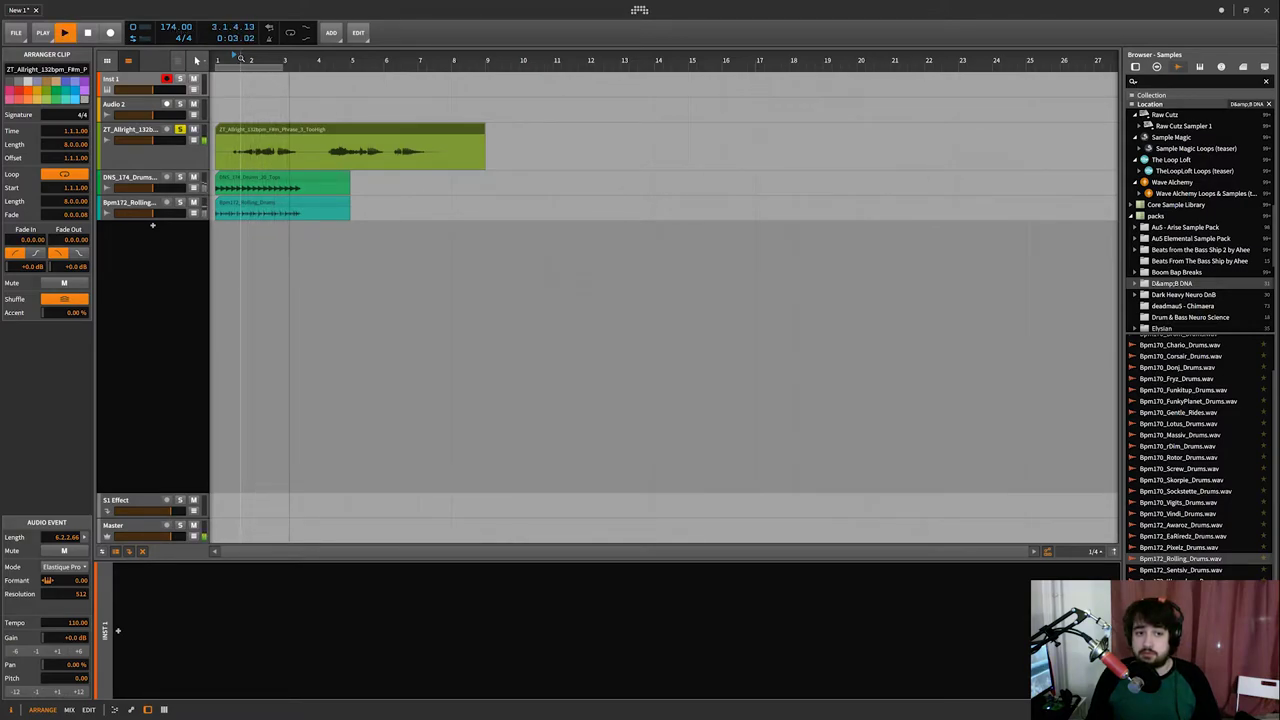
key("space")
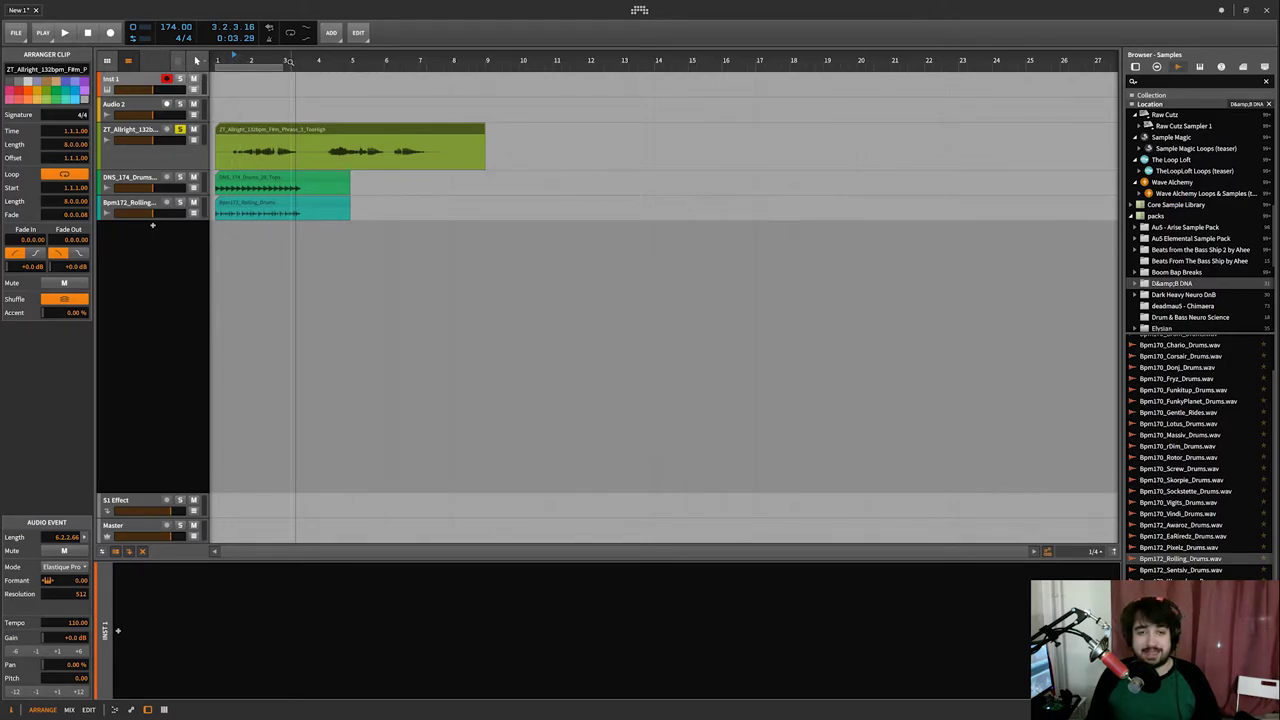
Select the green phrase clip and set the project tempo to 140 BPM, then stop playback
left_click(237, 132)
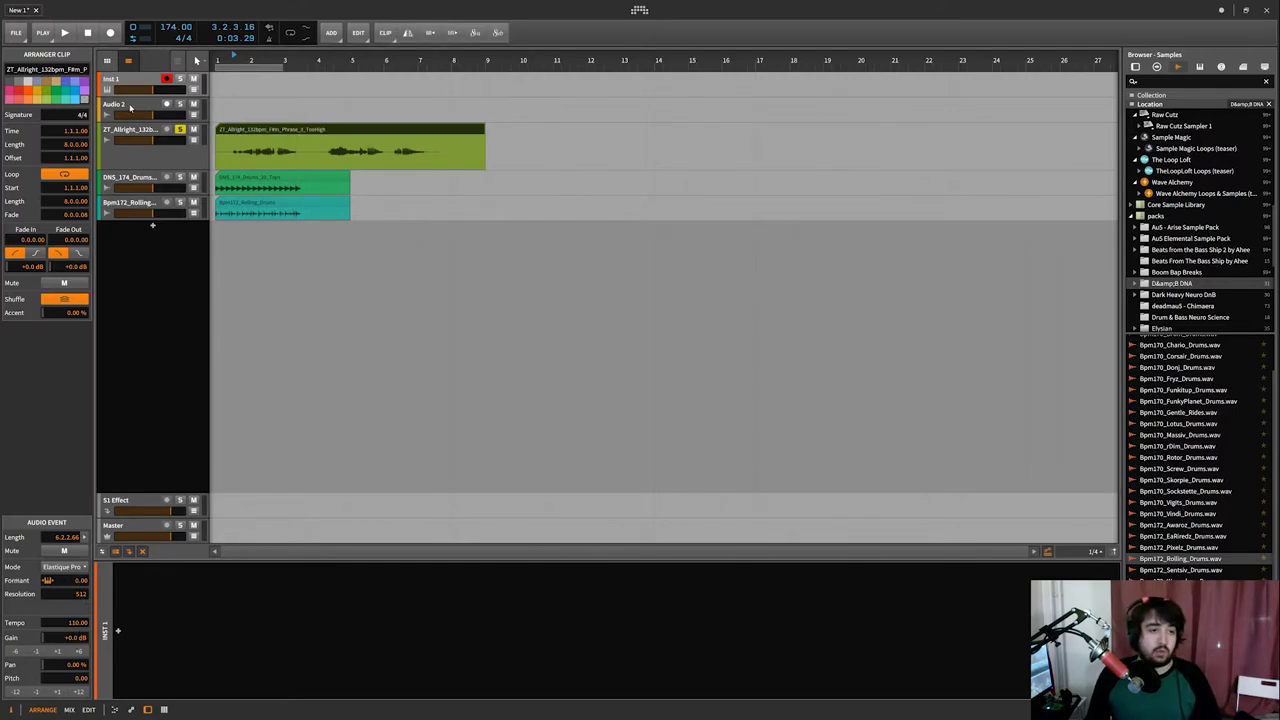
double_click(179, 29)
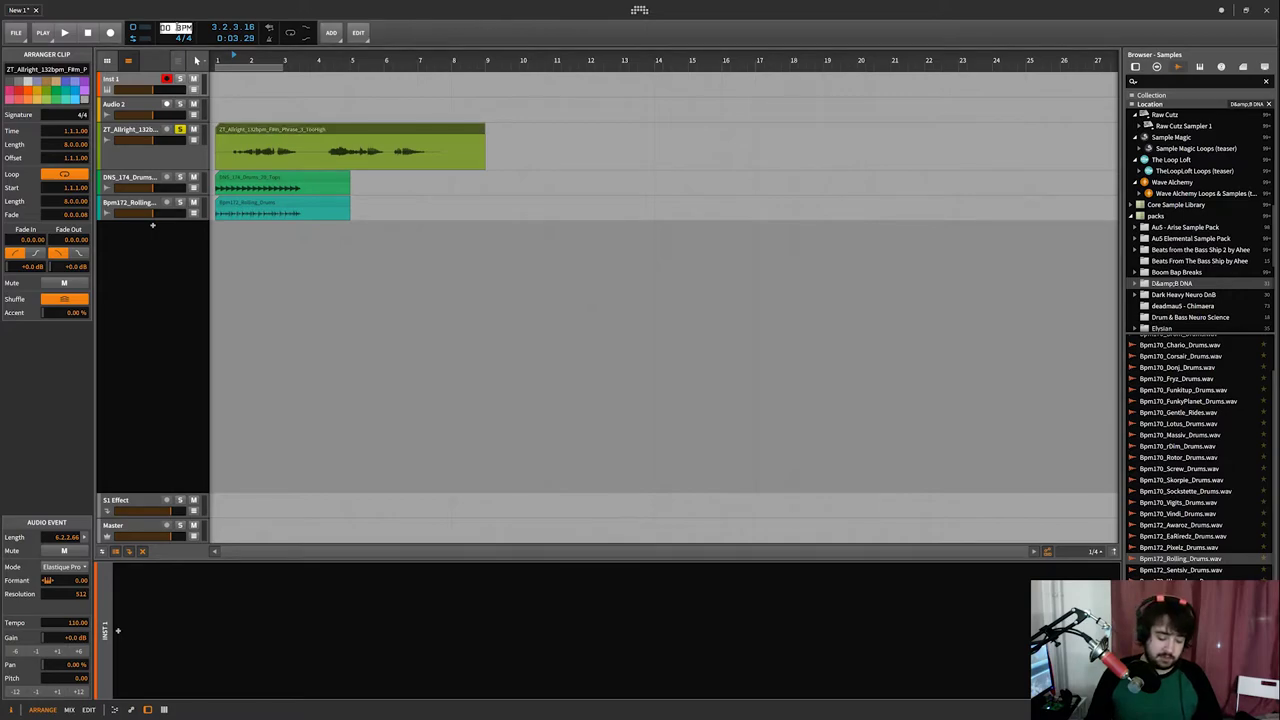
type("140")
key("Return")
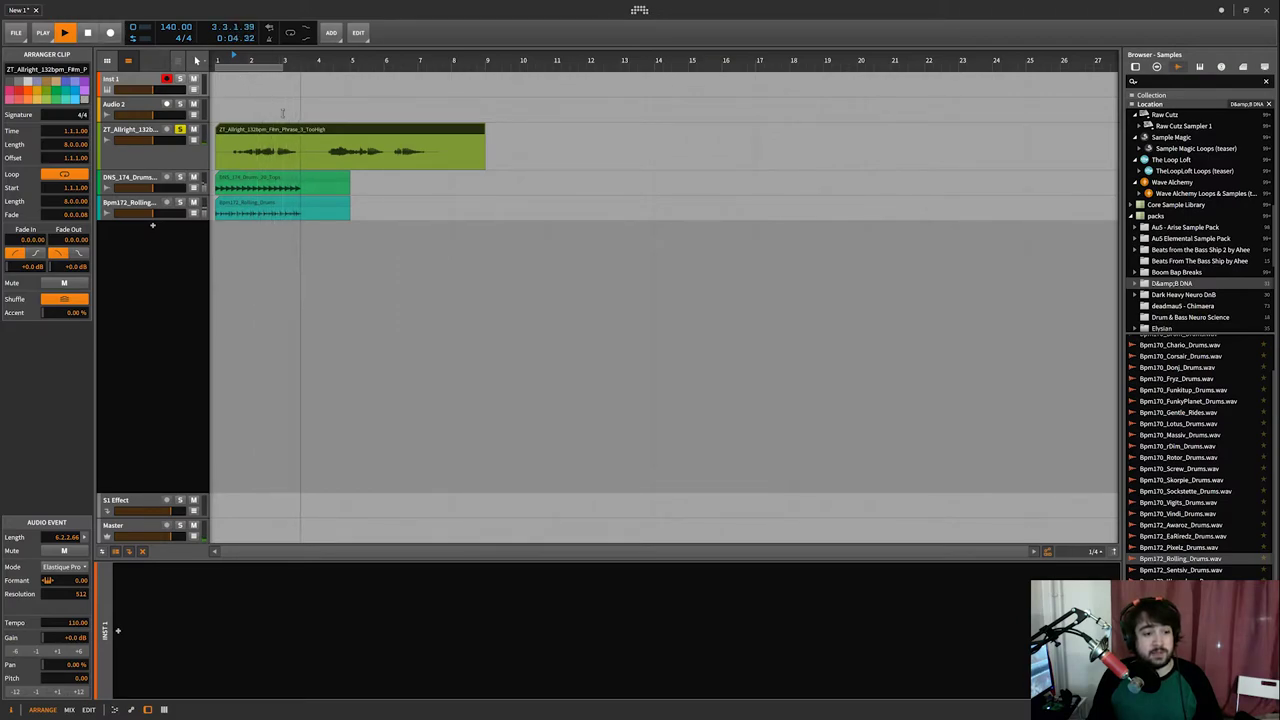
key("space")
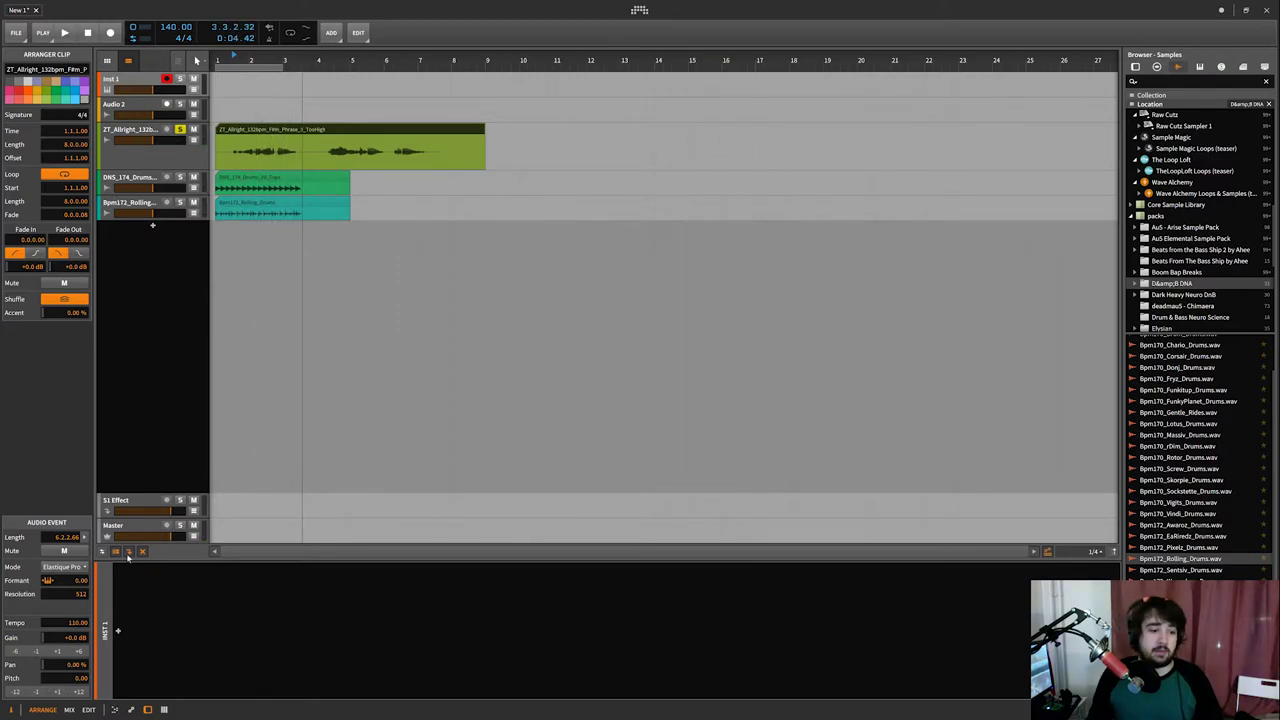
Switch the phrase clip to Elastique Solo stretching and play it
left_click(76, 568)
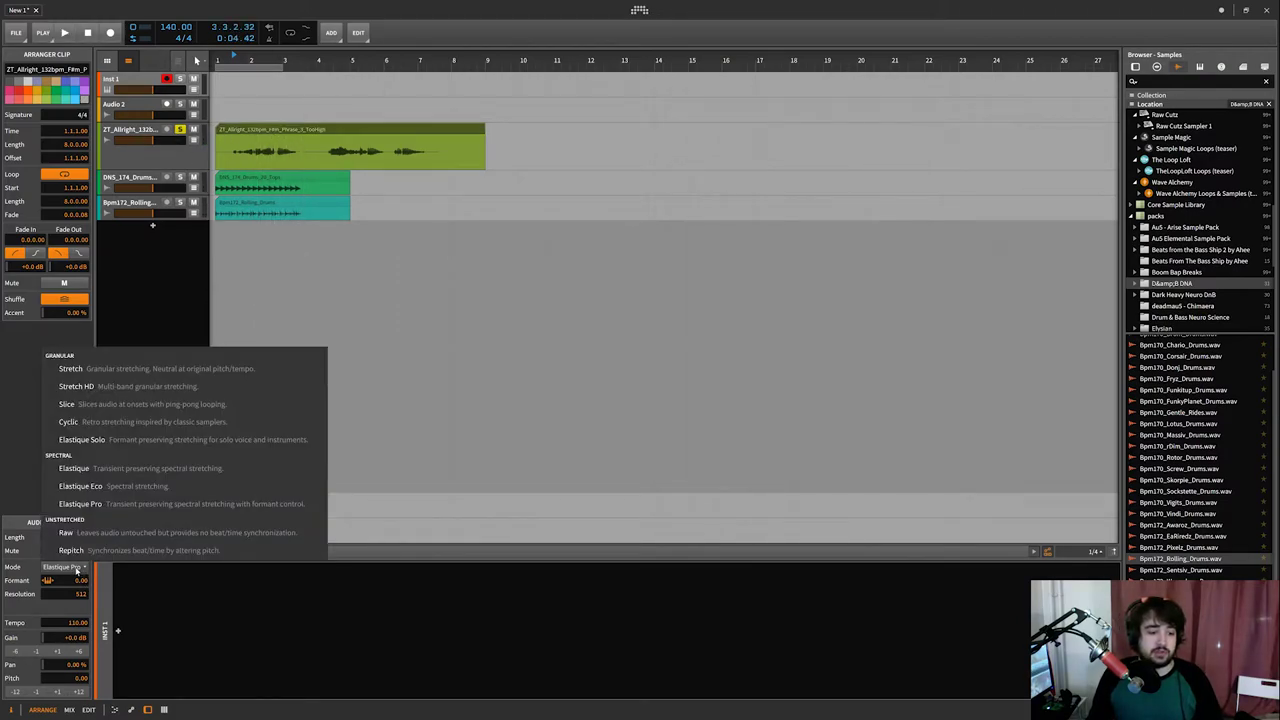
left_click(109, 447)
key("space")
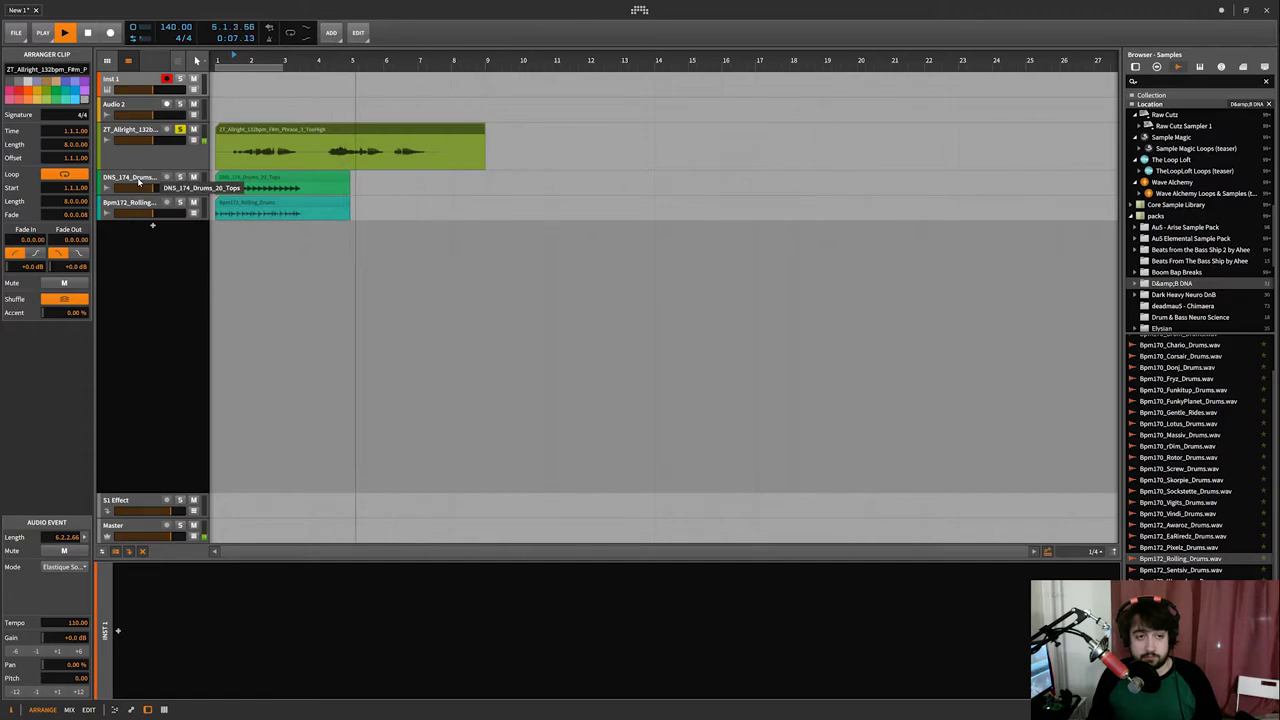
Reselect the green vocal phrase clip and switch it back to Elastique Pro
left_click(130, 131)
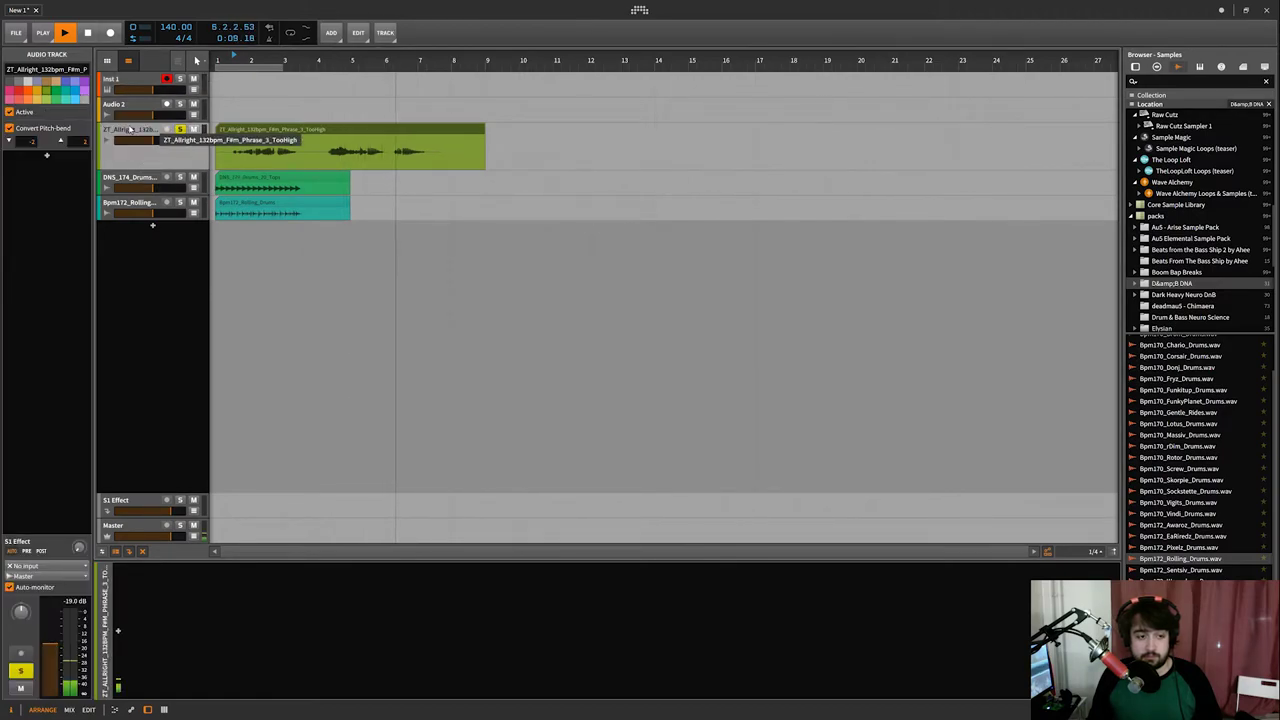
left_click(136, 352)
key("space")
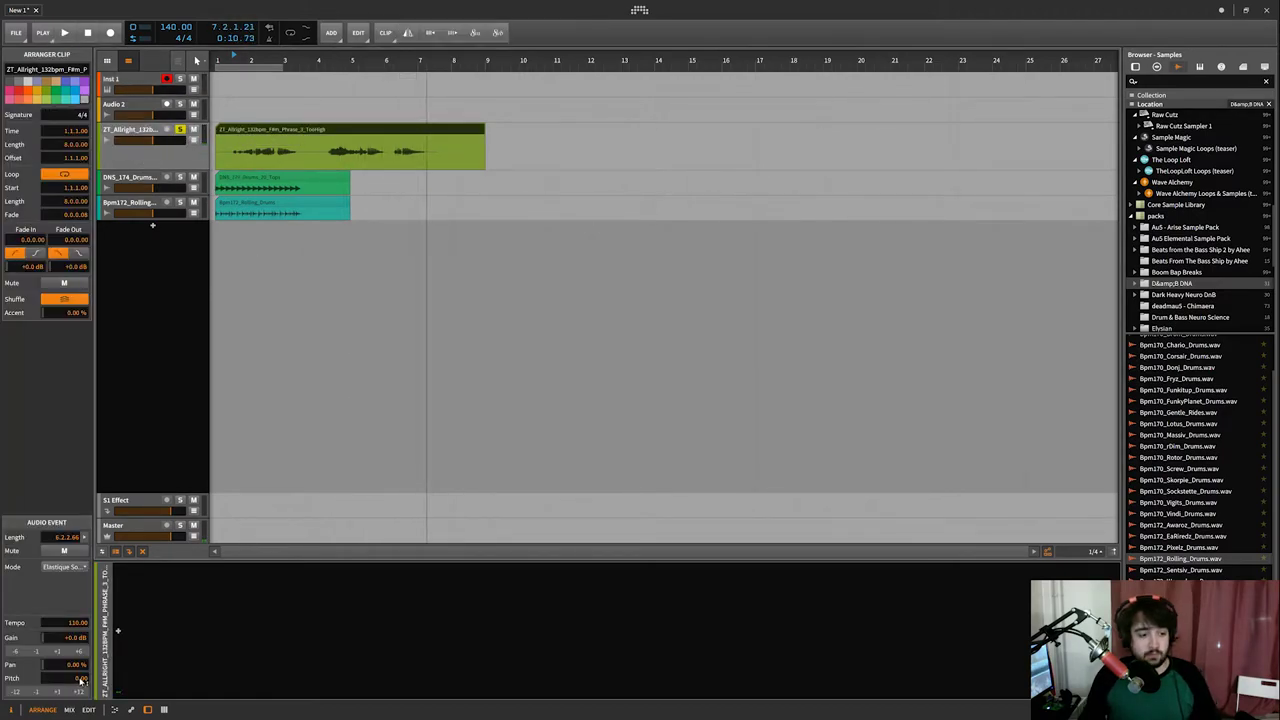
left_click(80, 567)
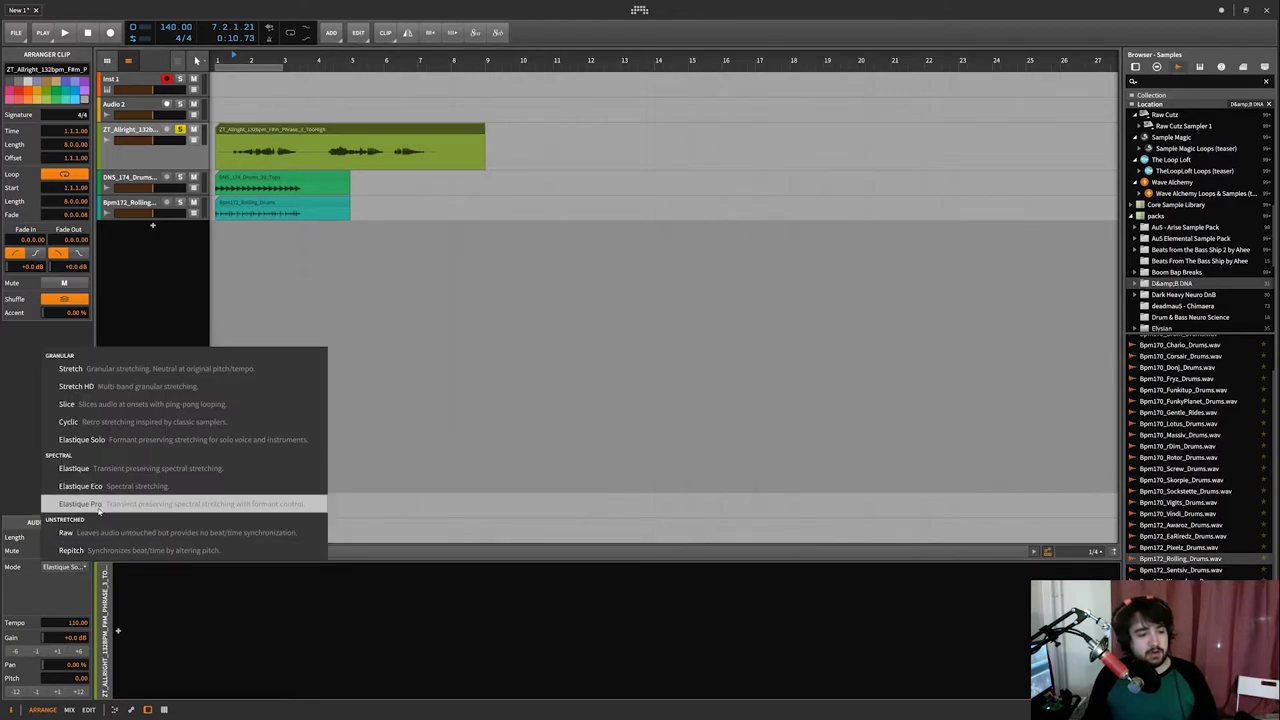
left_click(128, 511)
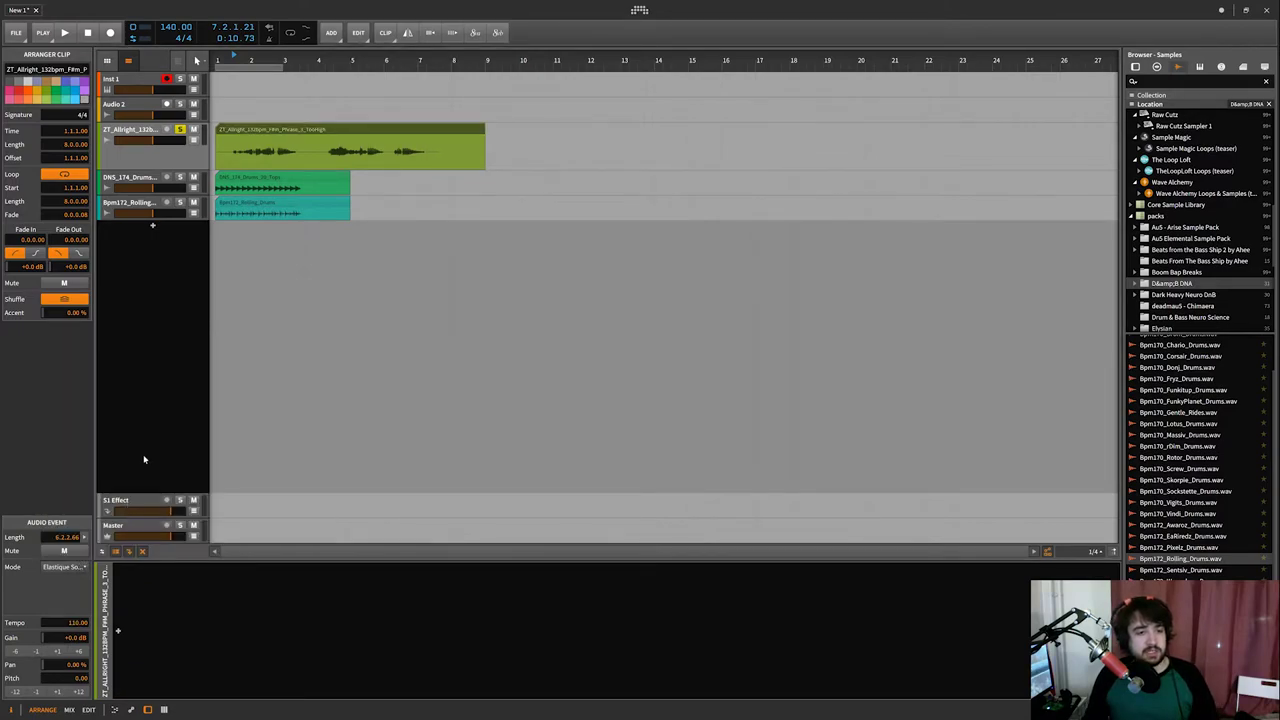
Set playback to start near bar 2.5 and audition the clip repeatedly
left_click(268, 57)
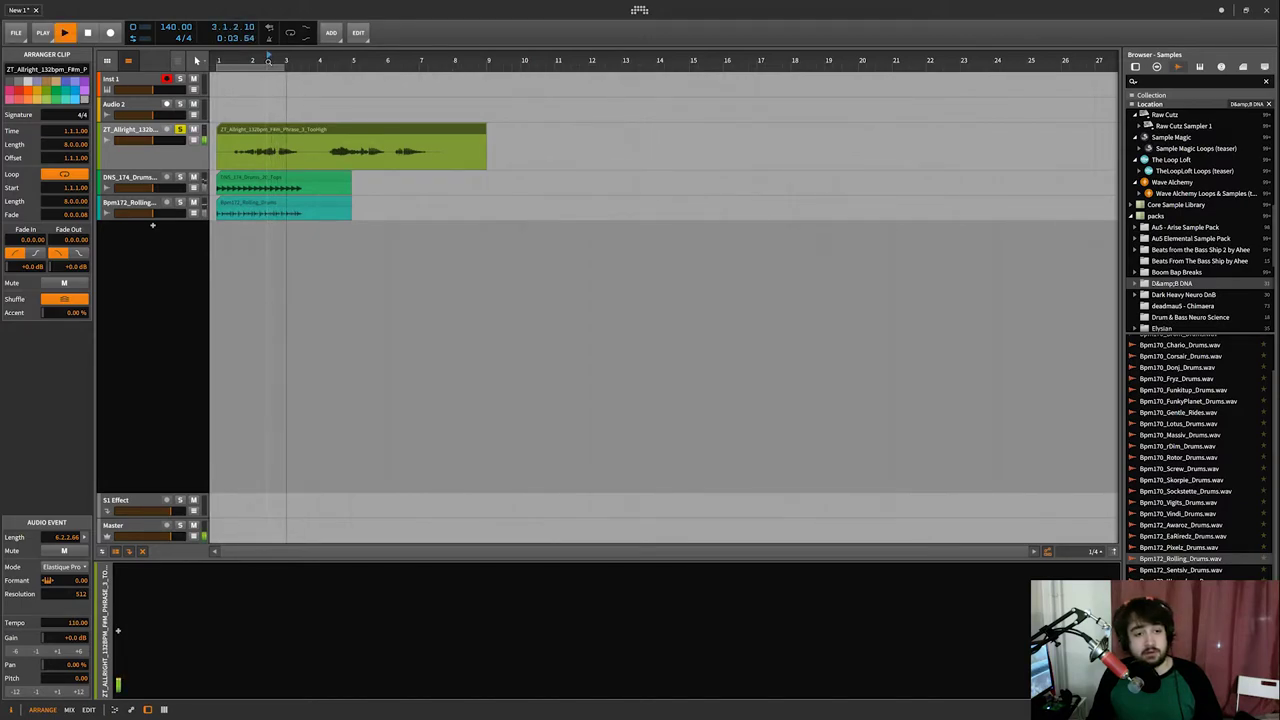
key("space")
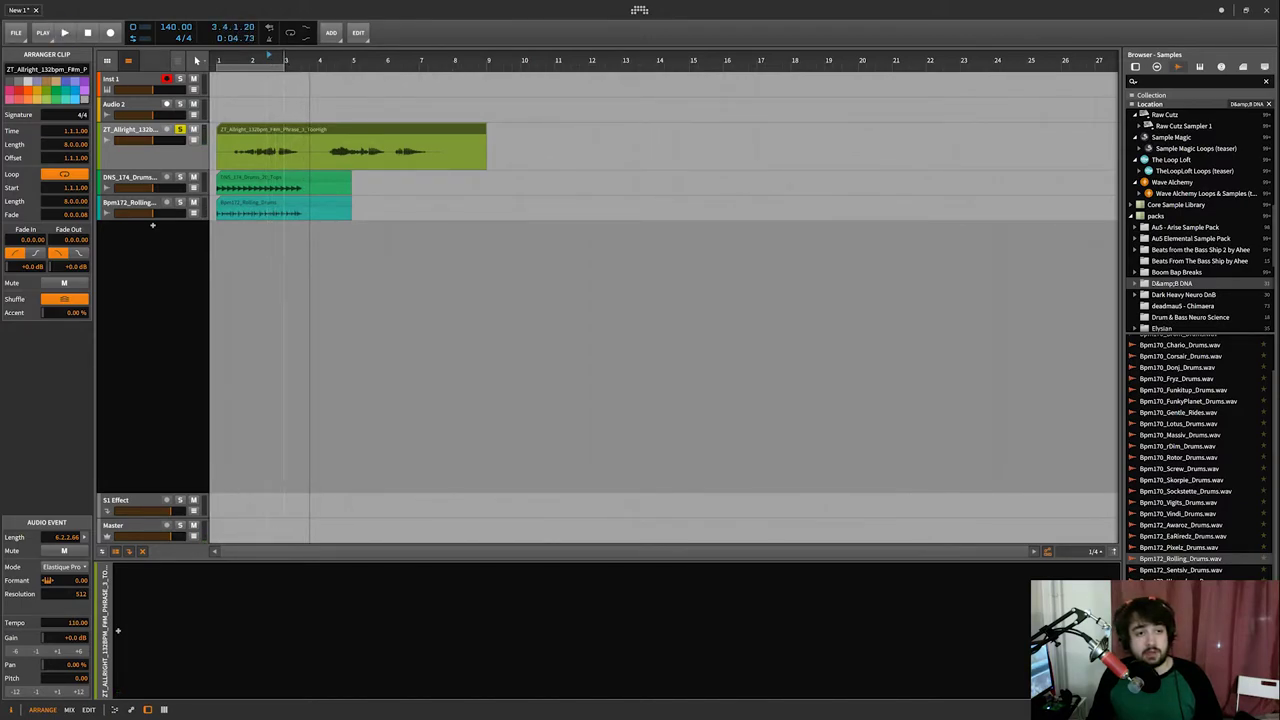
key("space")
key("space")
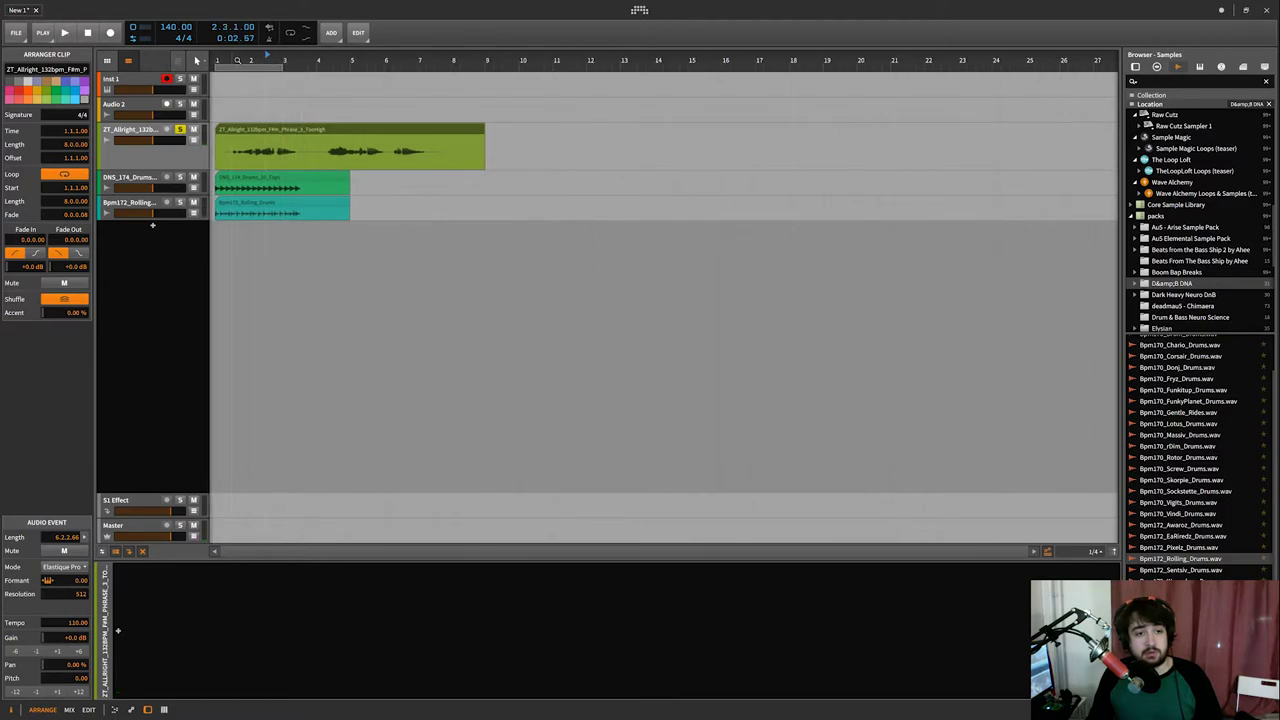
key("space")
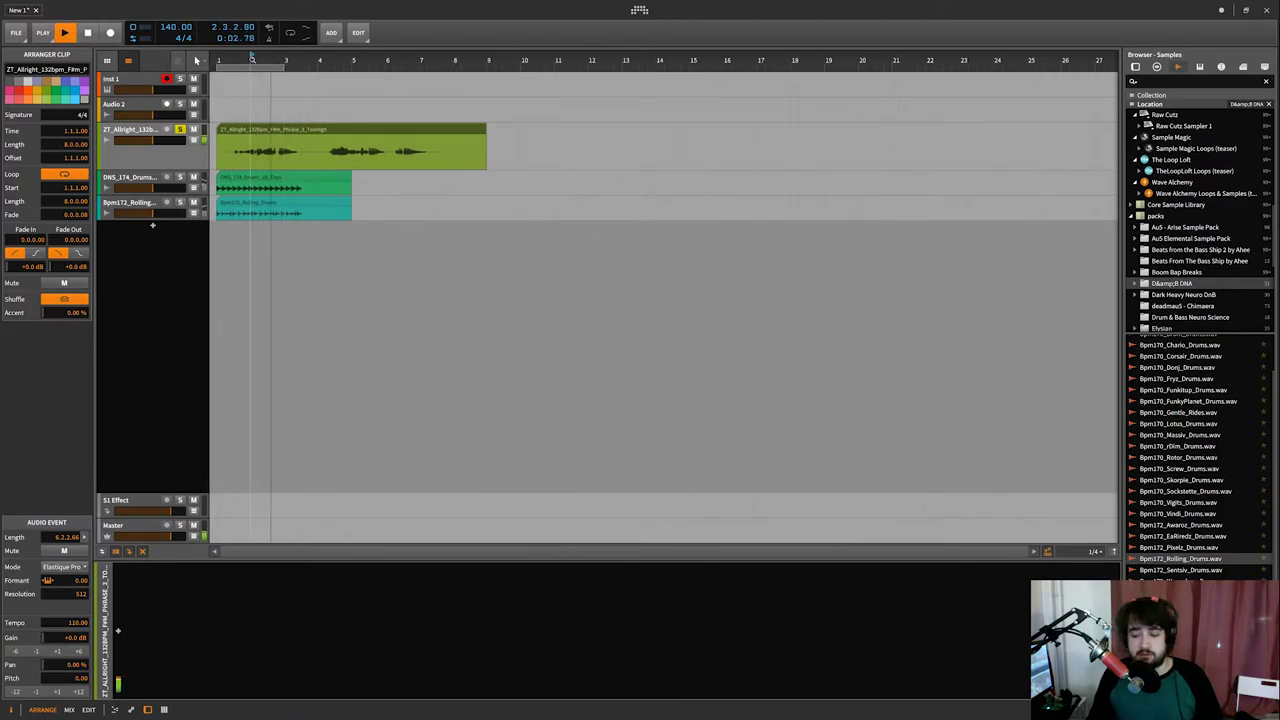
key("space")
key("space")
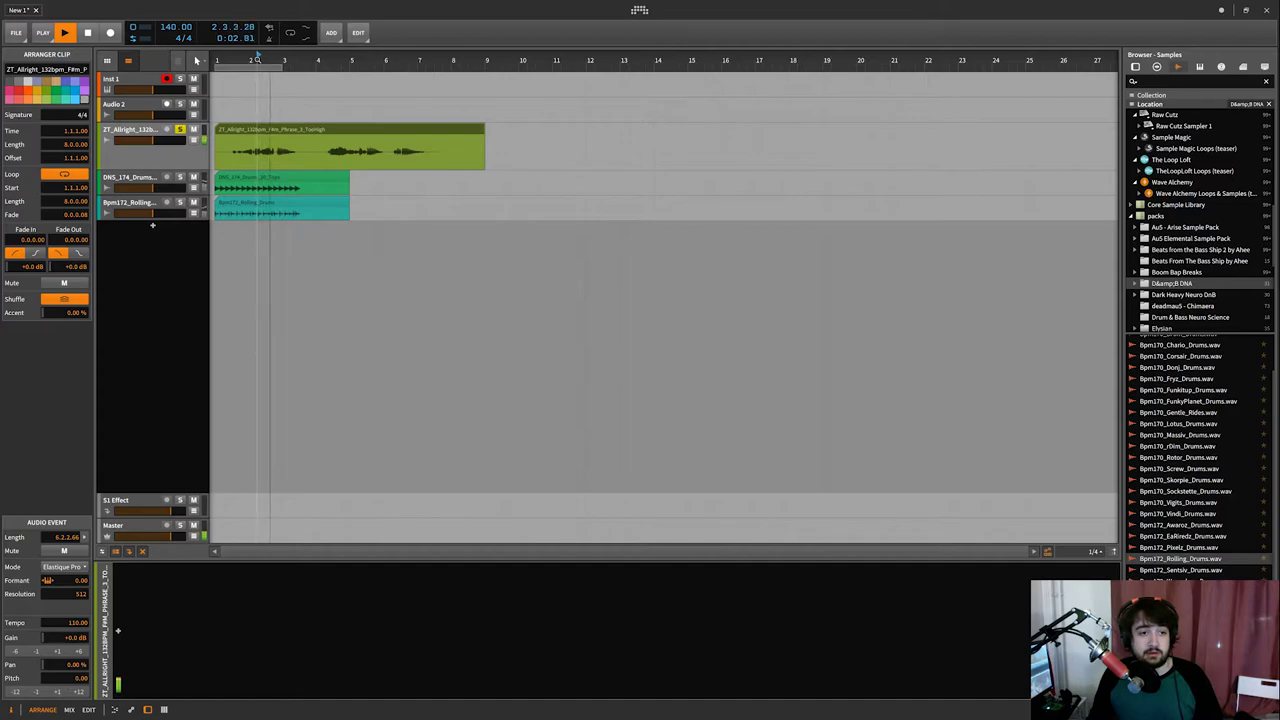
key("space")
key("space")
key("space")
key("space")
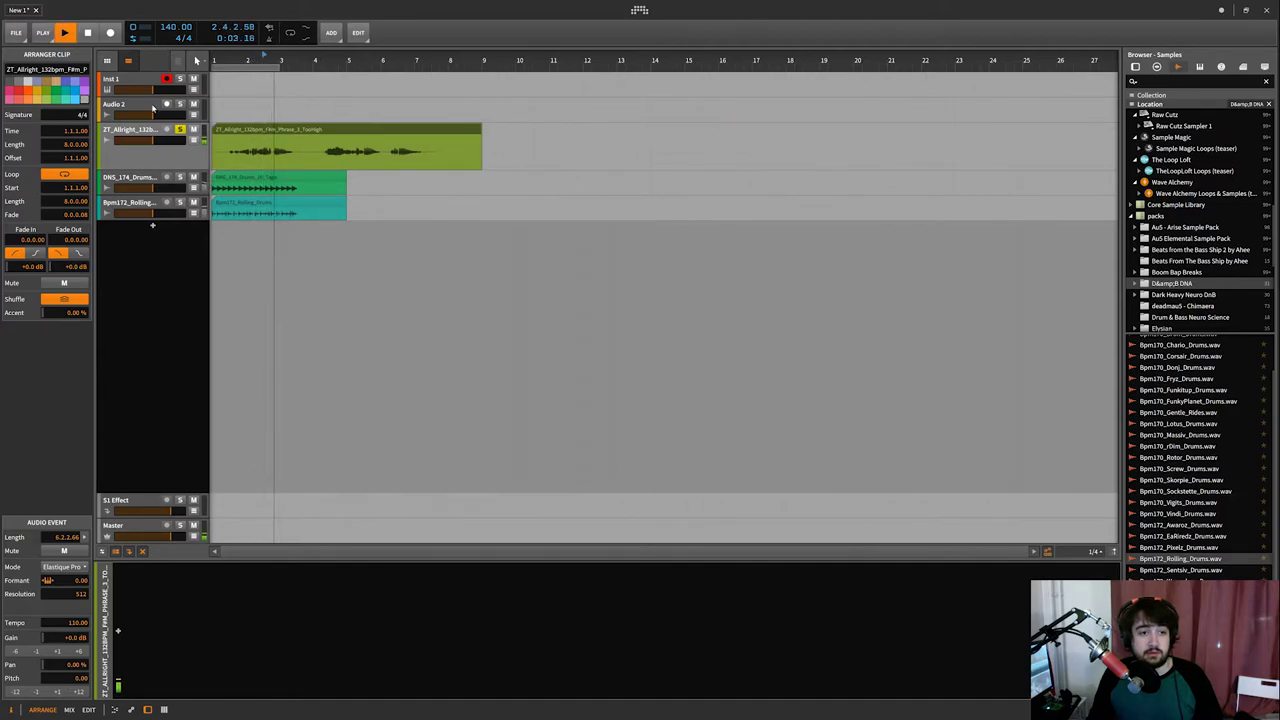
Switch the clip to Elastique Soloist and play it to hear the new mode
left_click(68, 566)
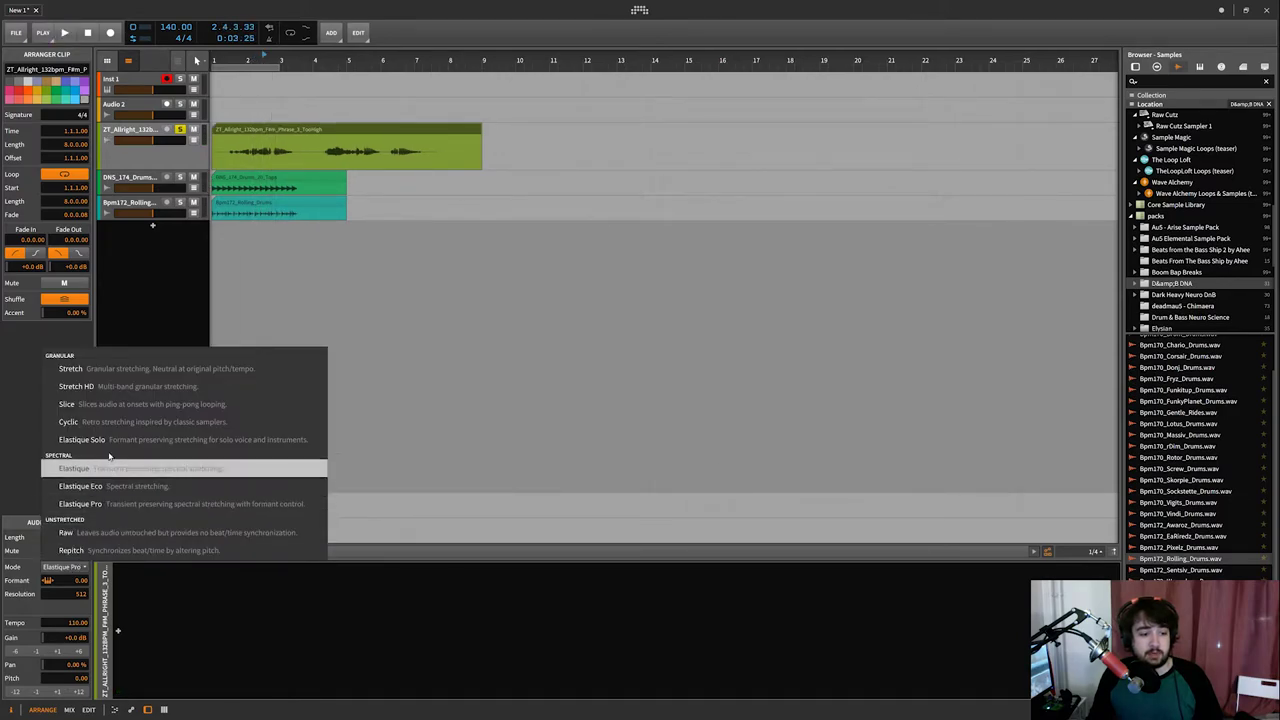
left_click(112, 437)
key("space")
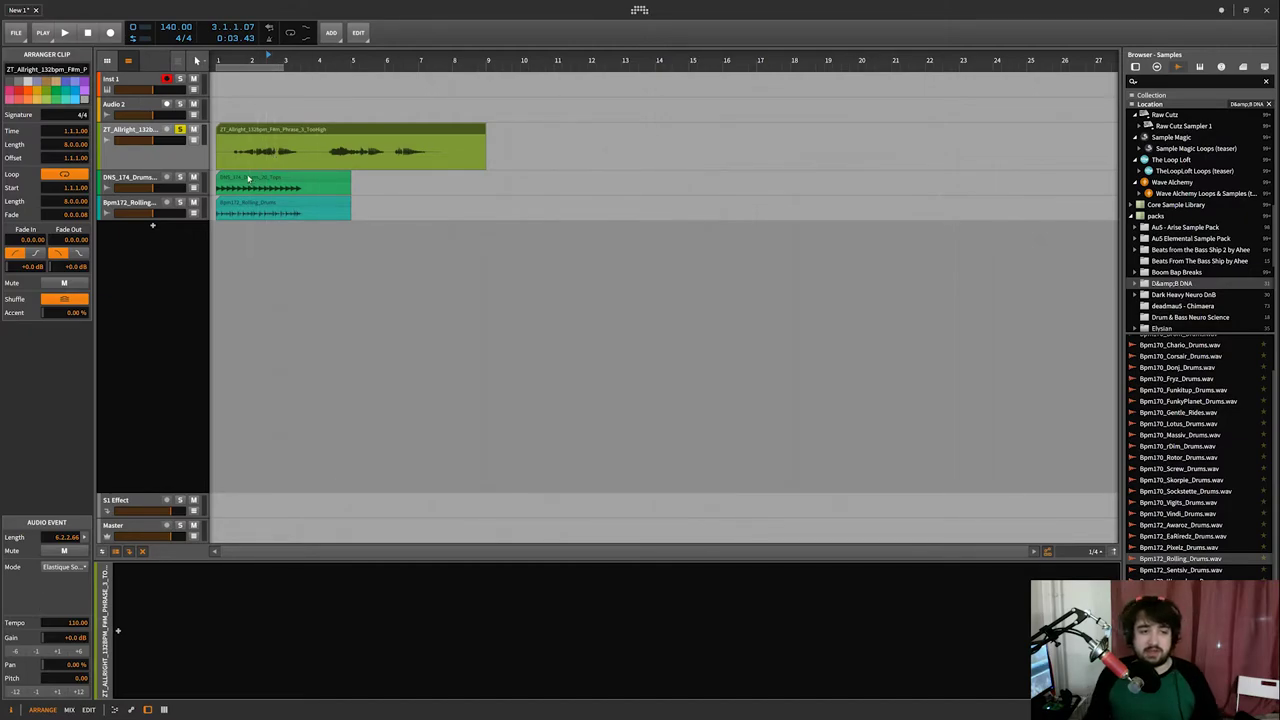
Select the DNS_174 drum clip, try a Formant of -33.00 during playback, then reset it to 0.00
left_click(156, 180)
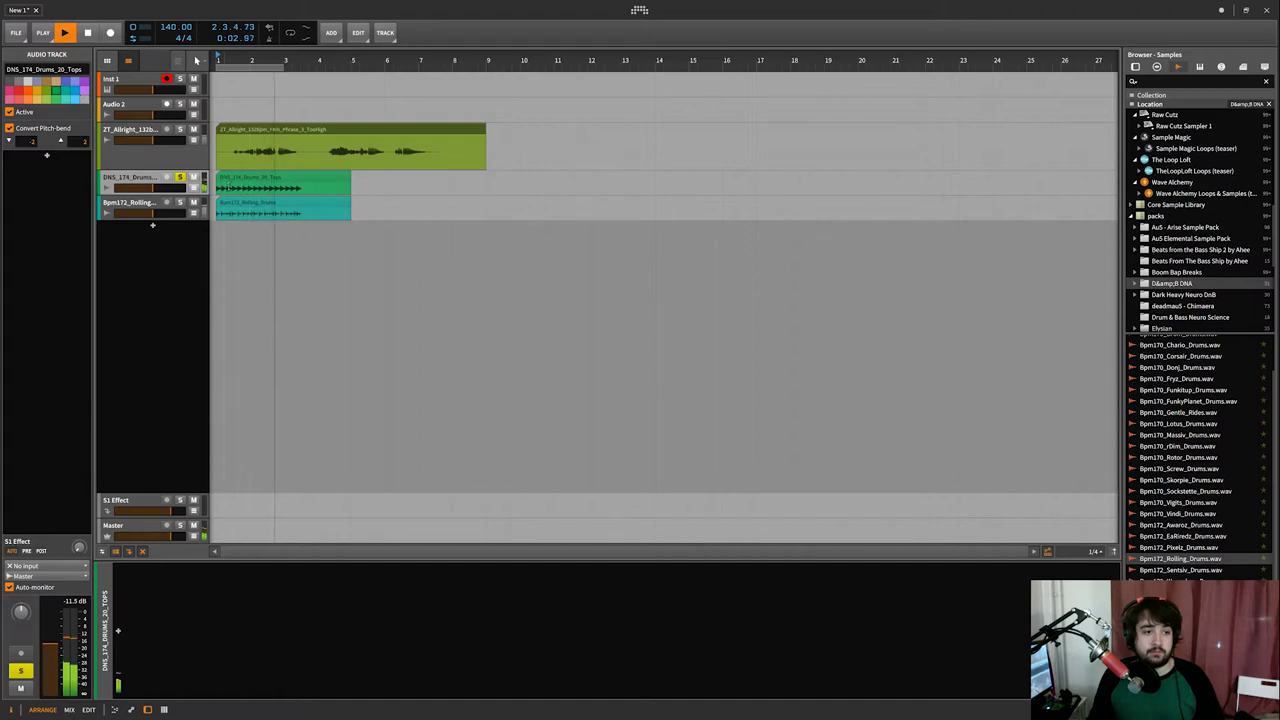
left_click(230, 183)
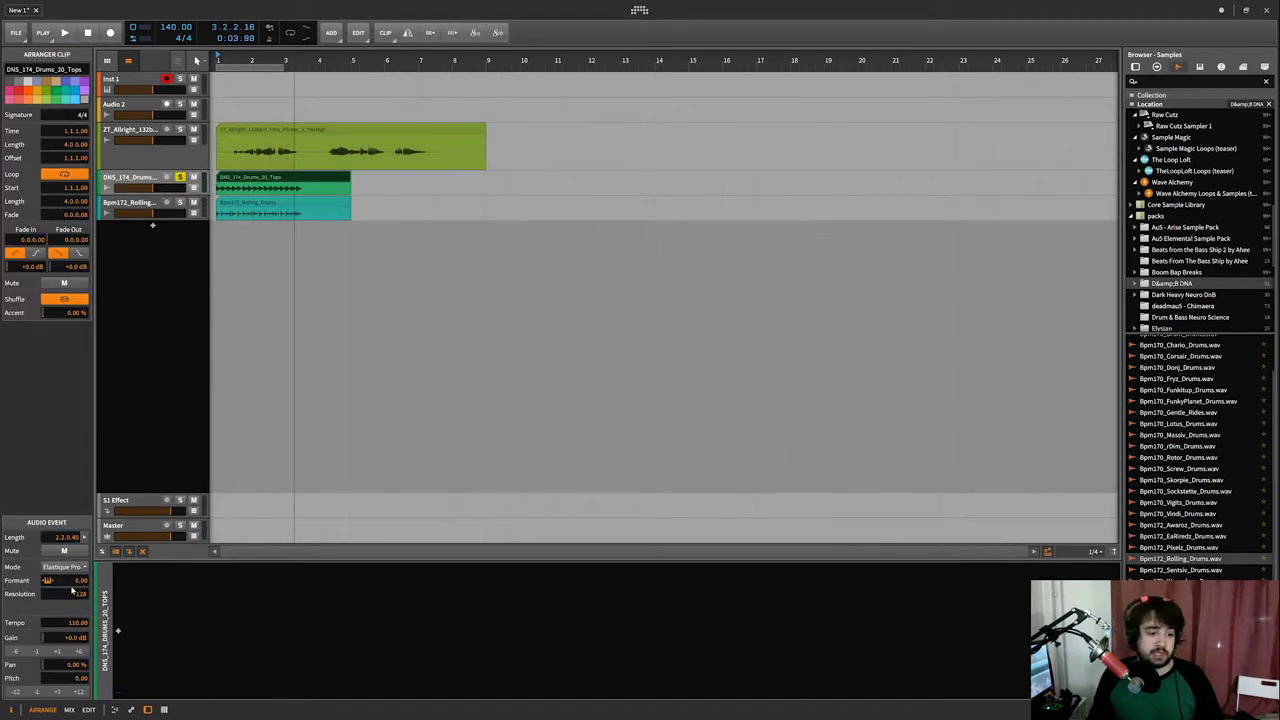
key("space")
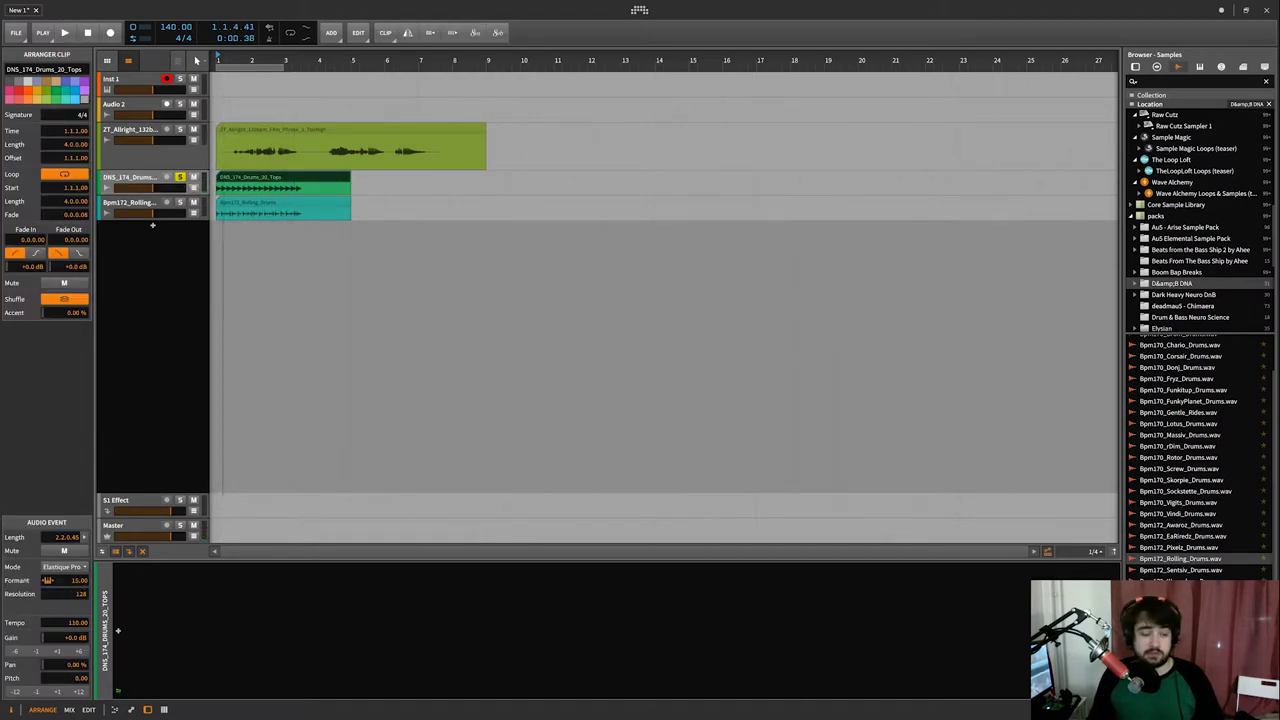
left_click_drag(76, 580, 76, 612)
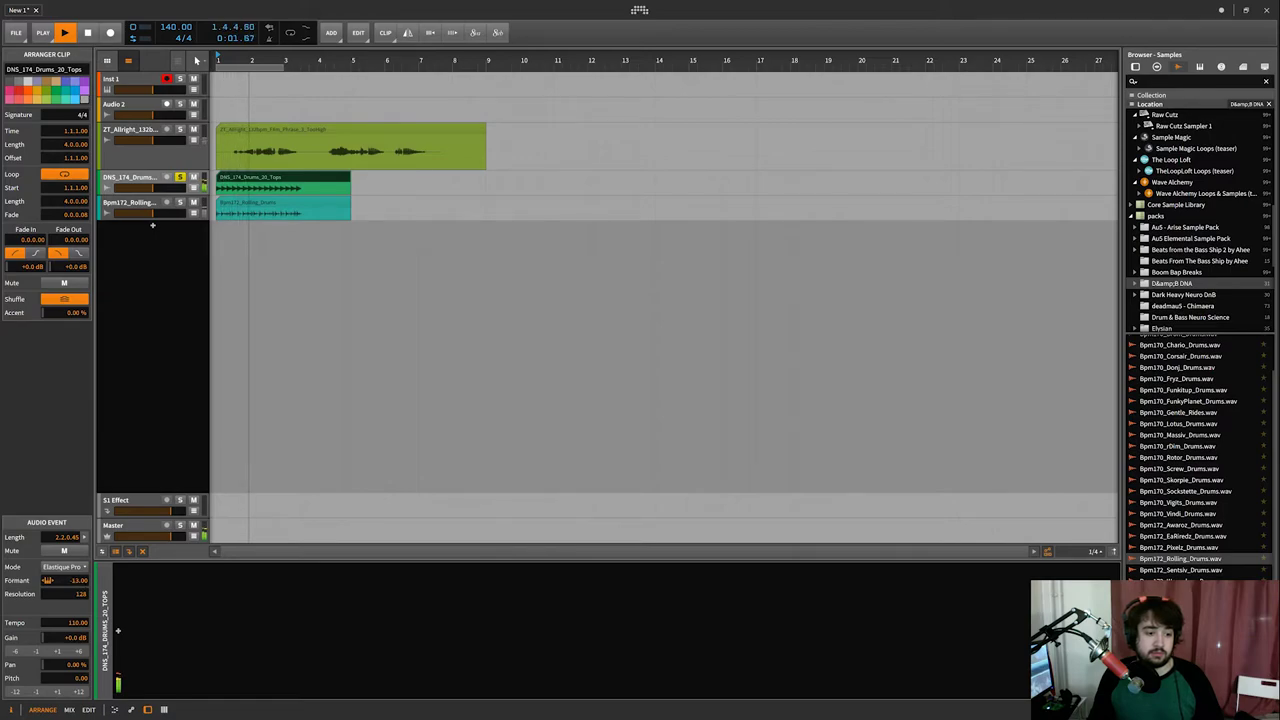
double_click(70, 580)
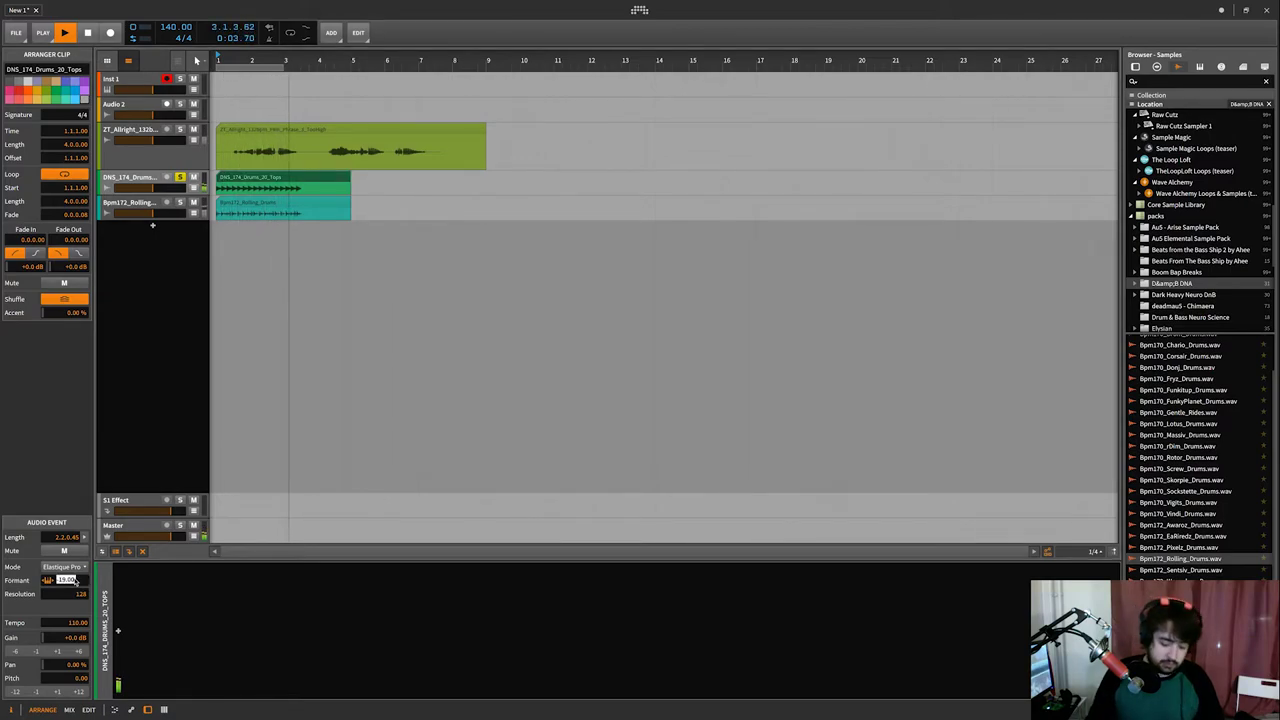
type("0")
key("Return")
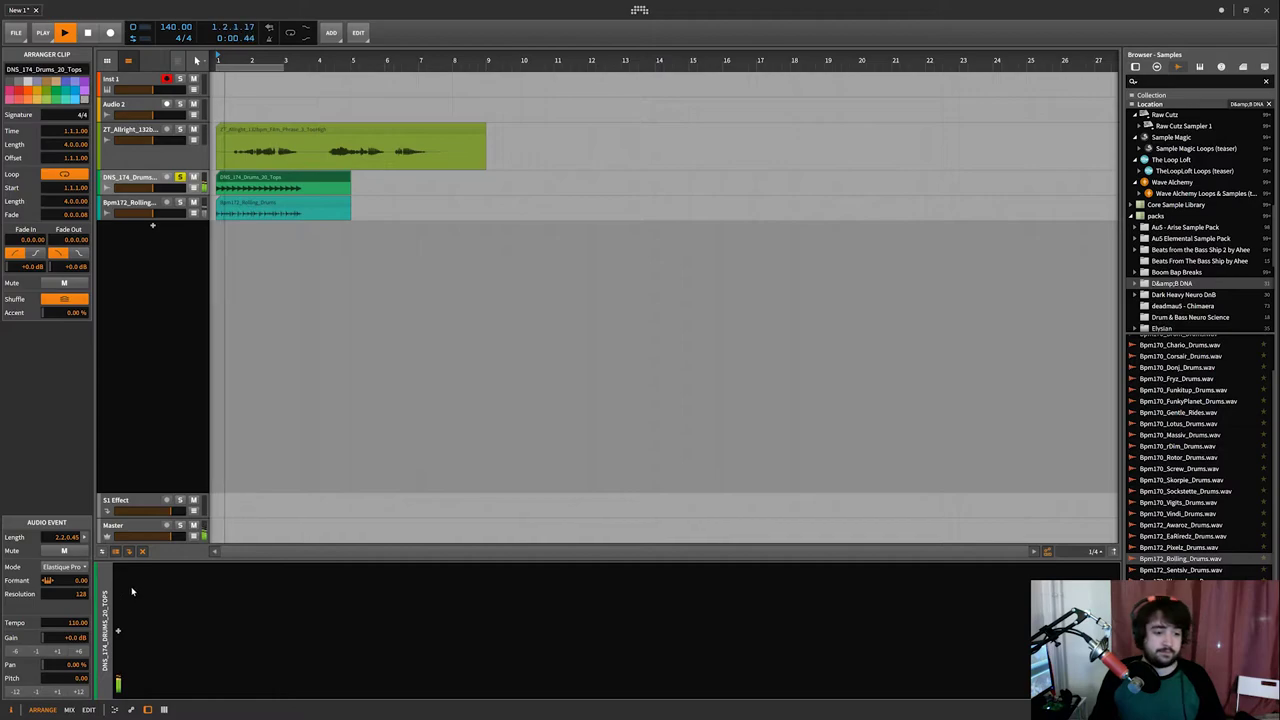
key("space")
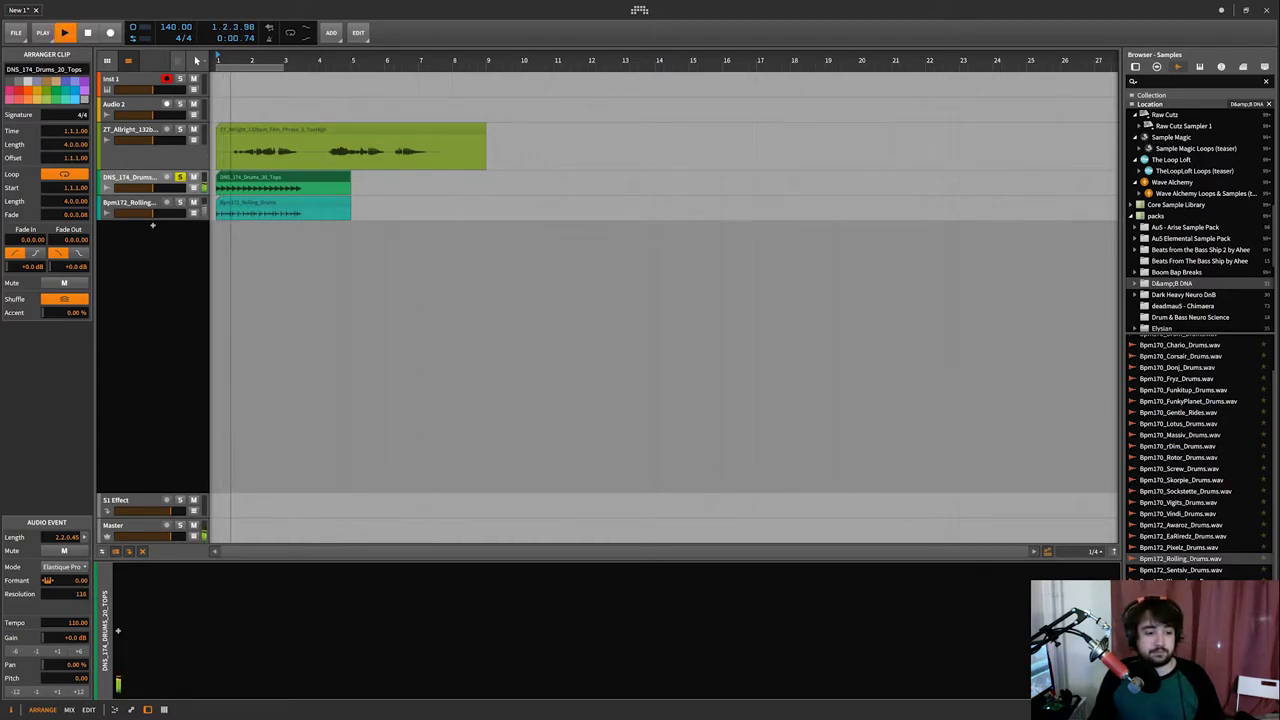
Raise the formant resolution, then lower the Formant to -24.00 and replay
left_click_drag(75, 598, 75, 540)
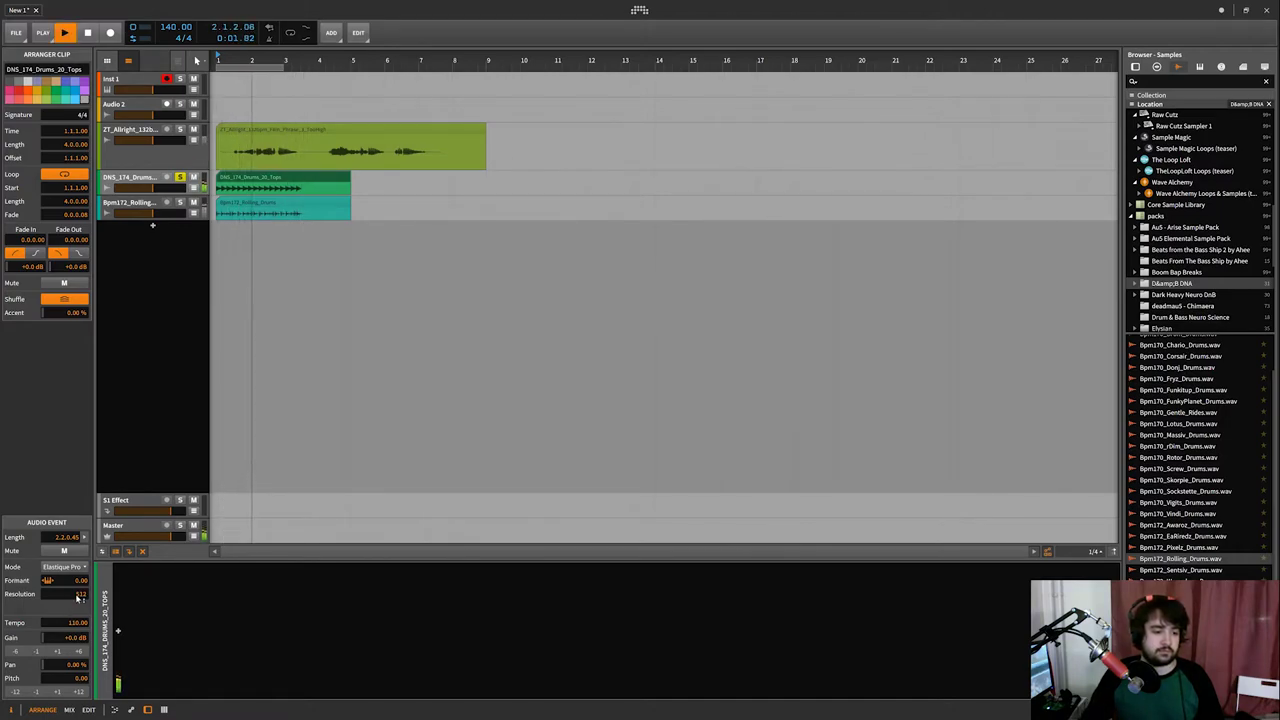
key("space")
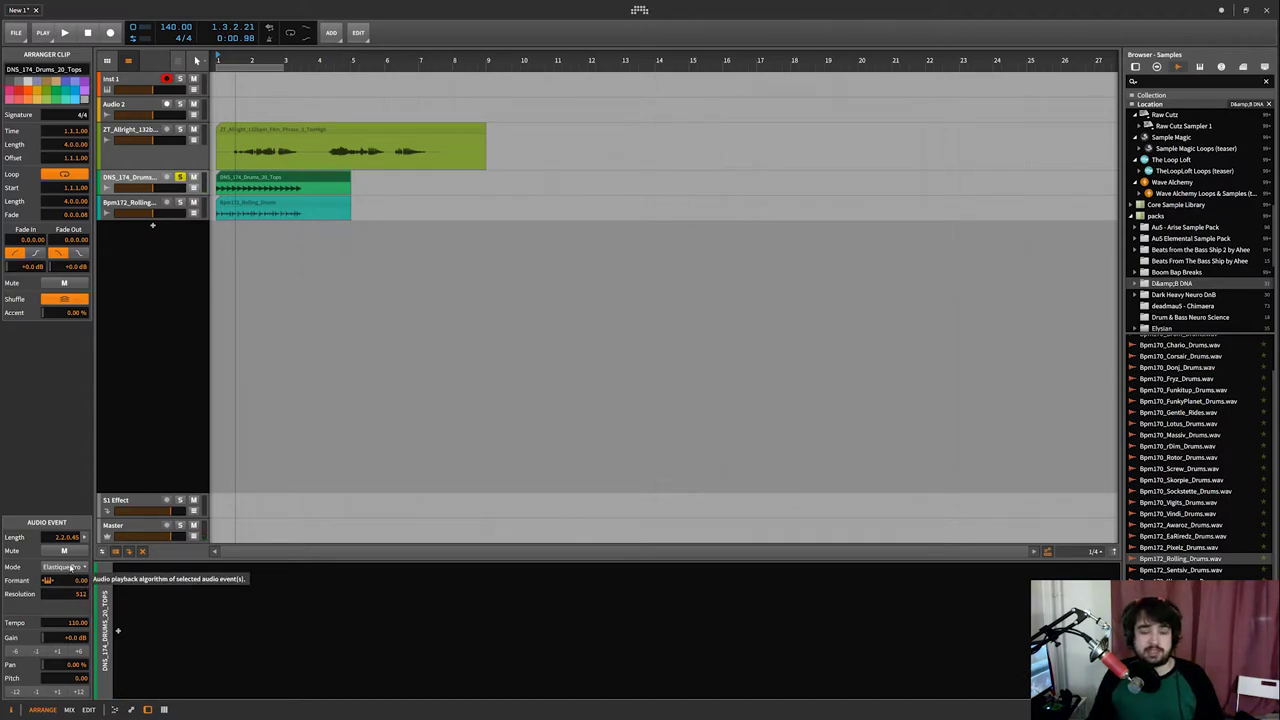
left_click_drag(76, 583, 76, 650)
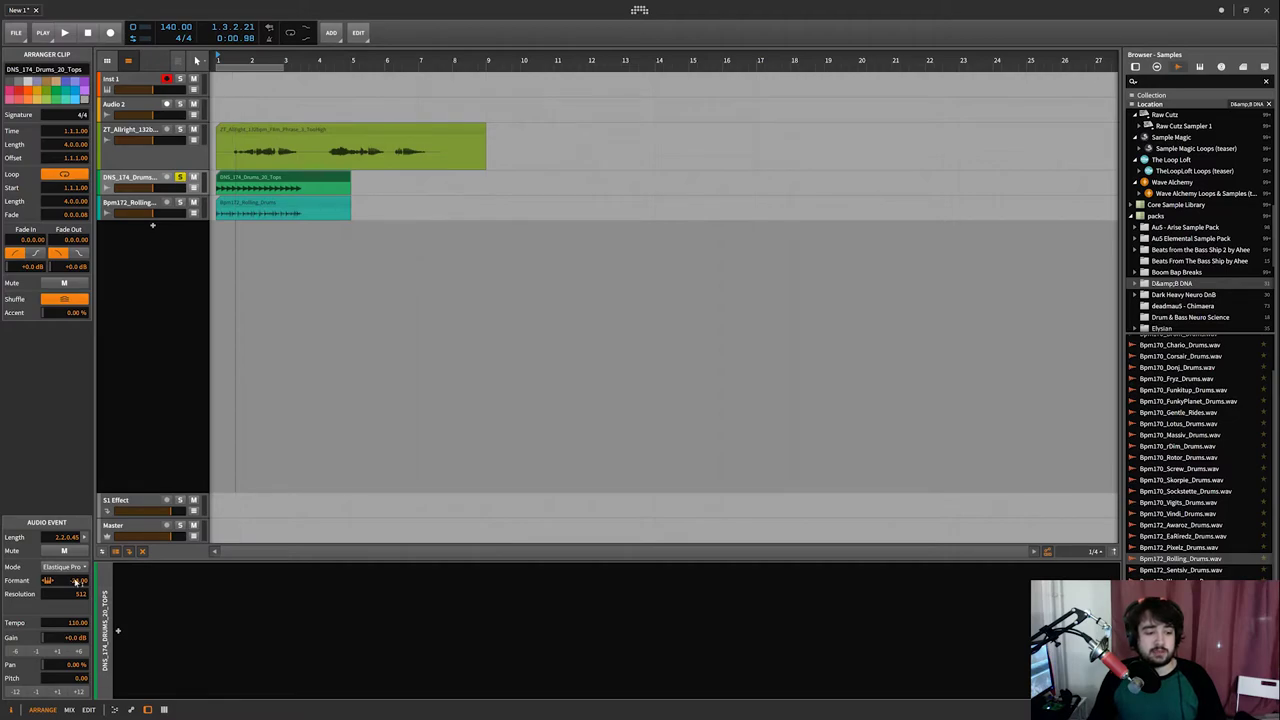
key("space")
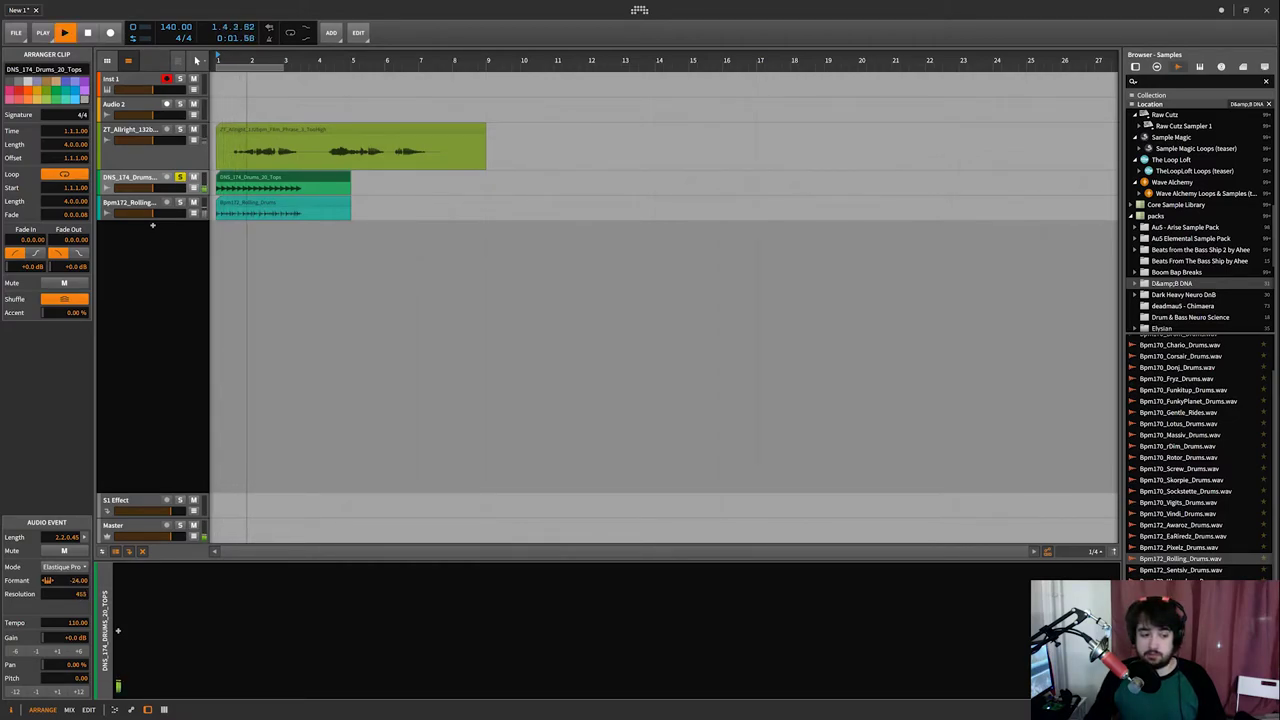
Set the Resolution to 8 and stop playback
double_click(73, 596)
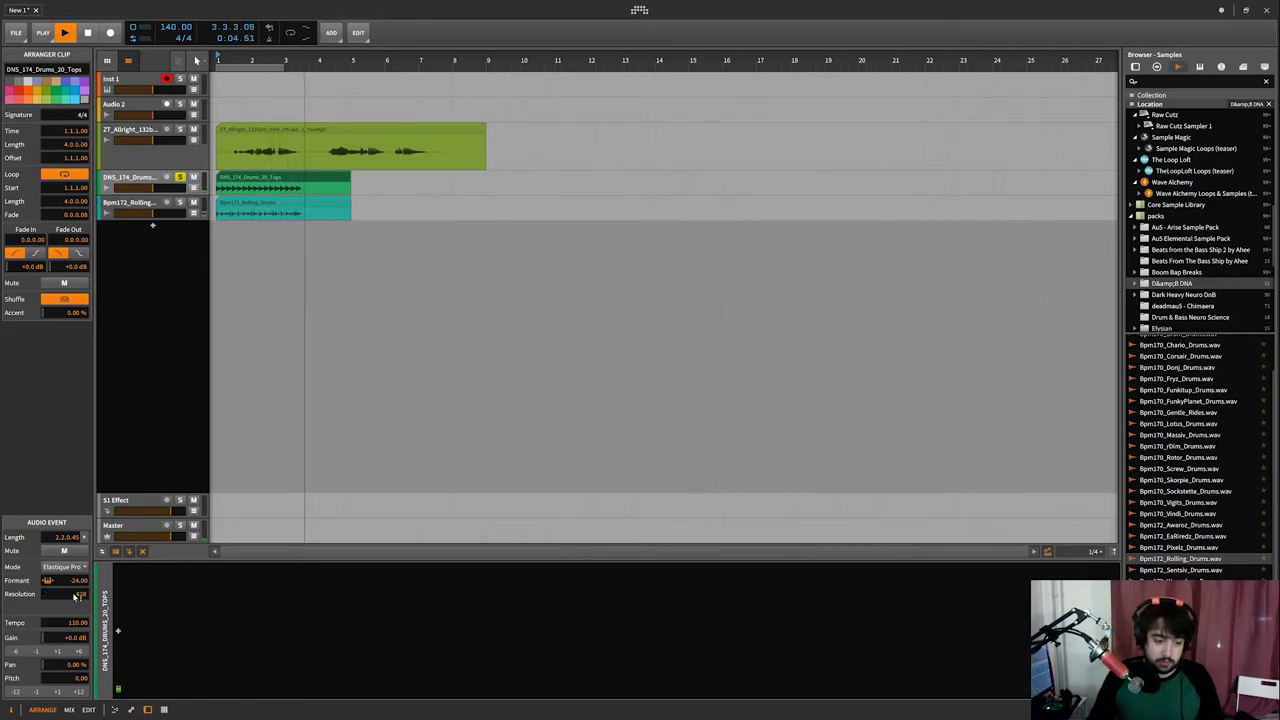
type("8")
key("Return")
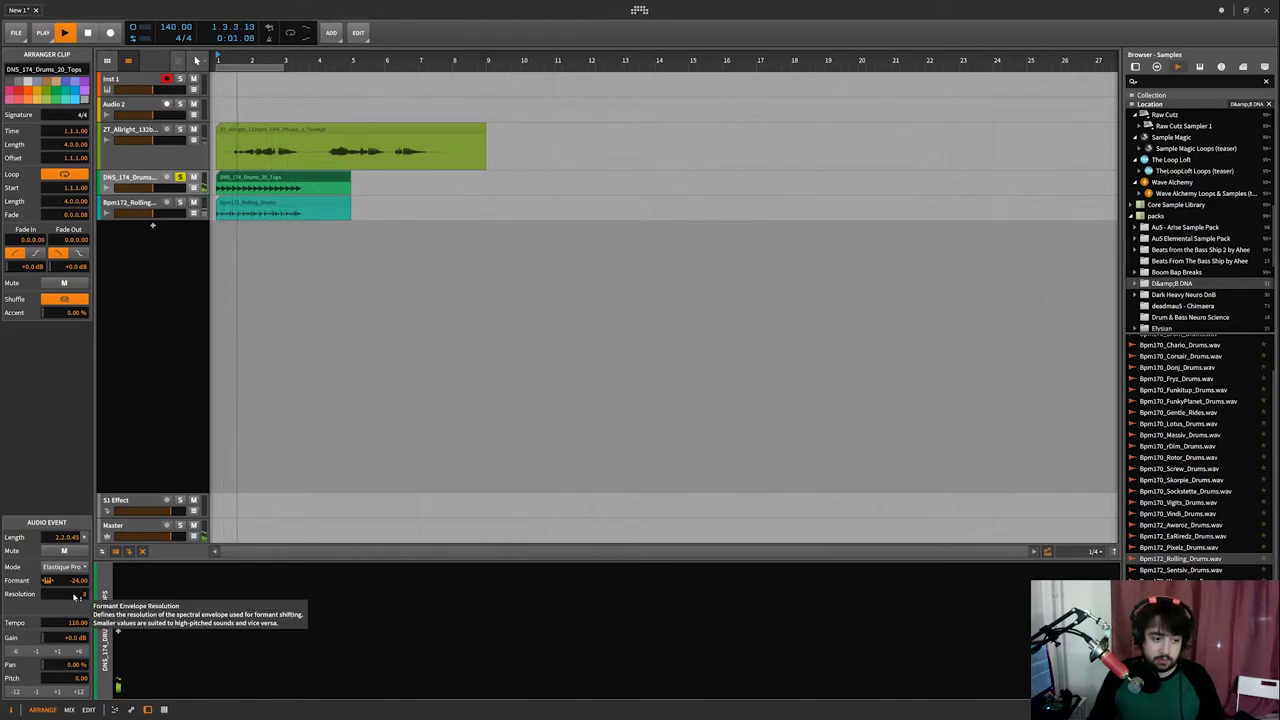
scroll(73, 596, "up", 5)
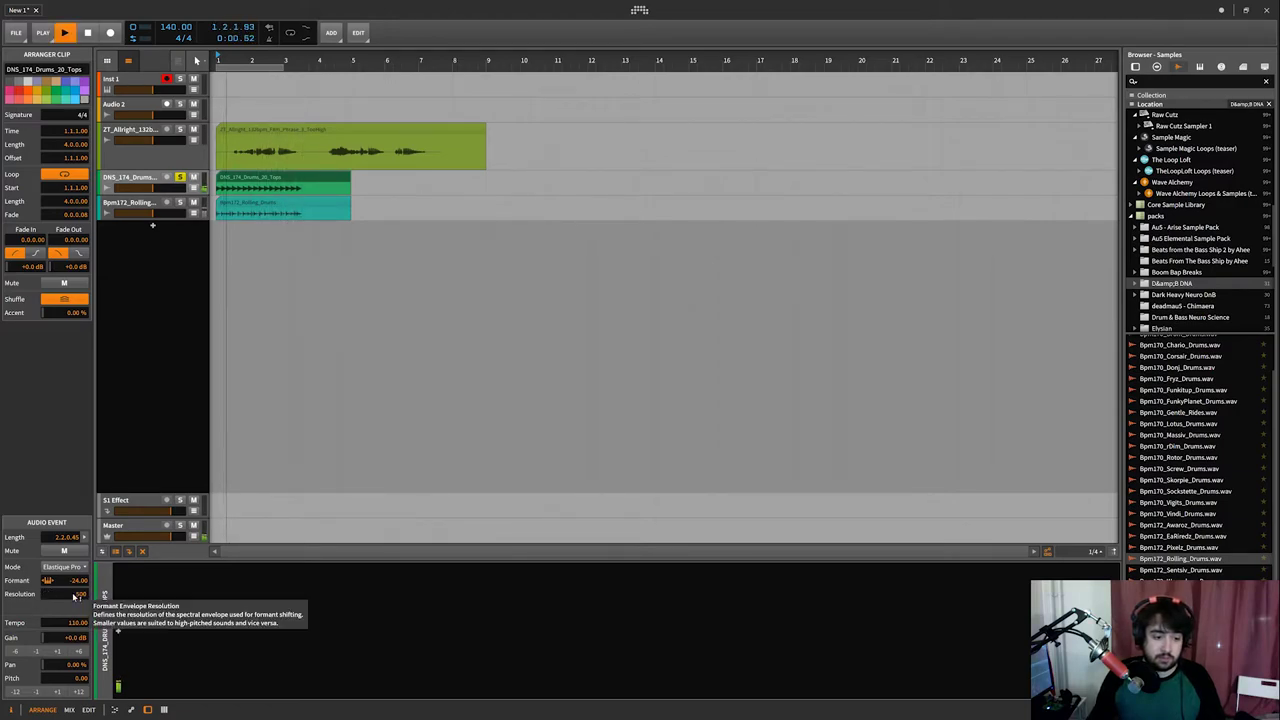
key("space")
double_click(73, 596)
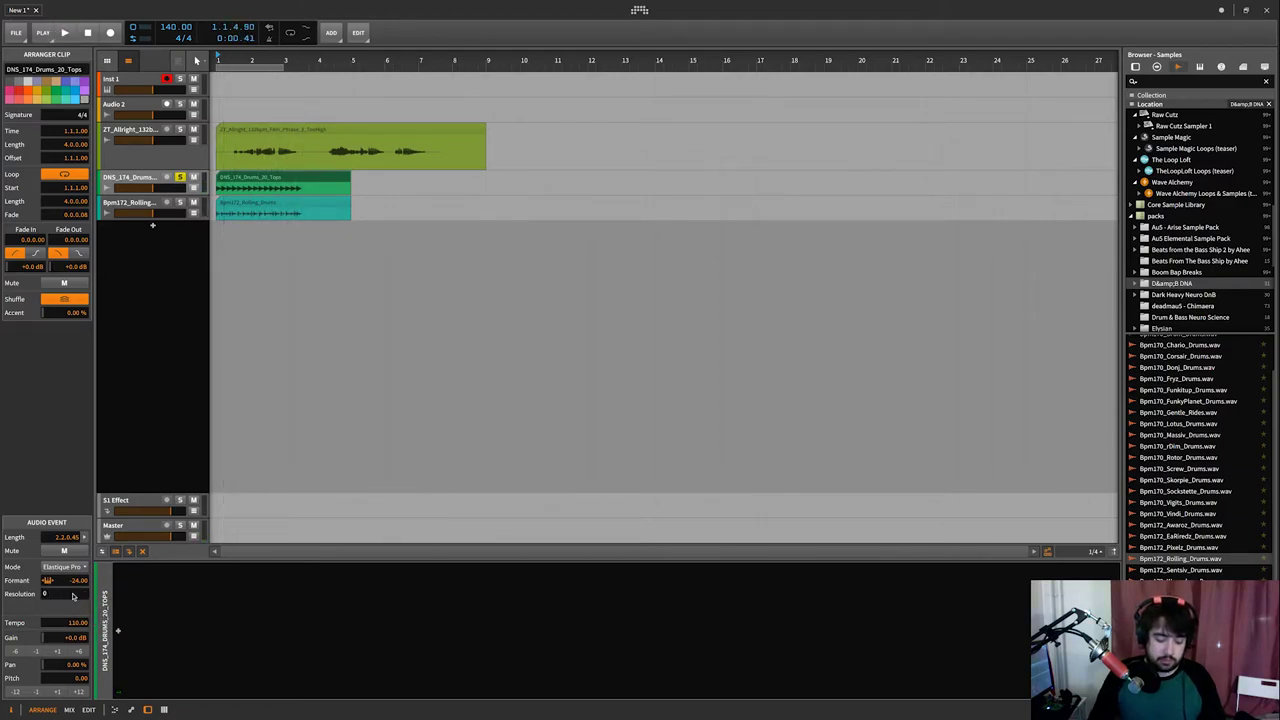
double_click(73, 597)
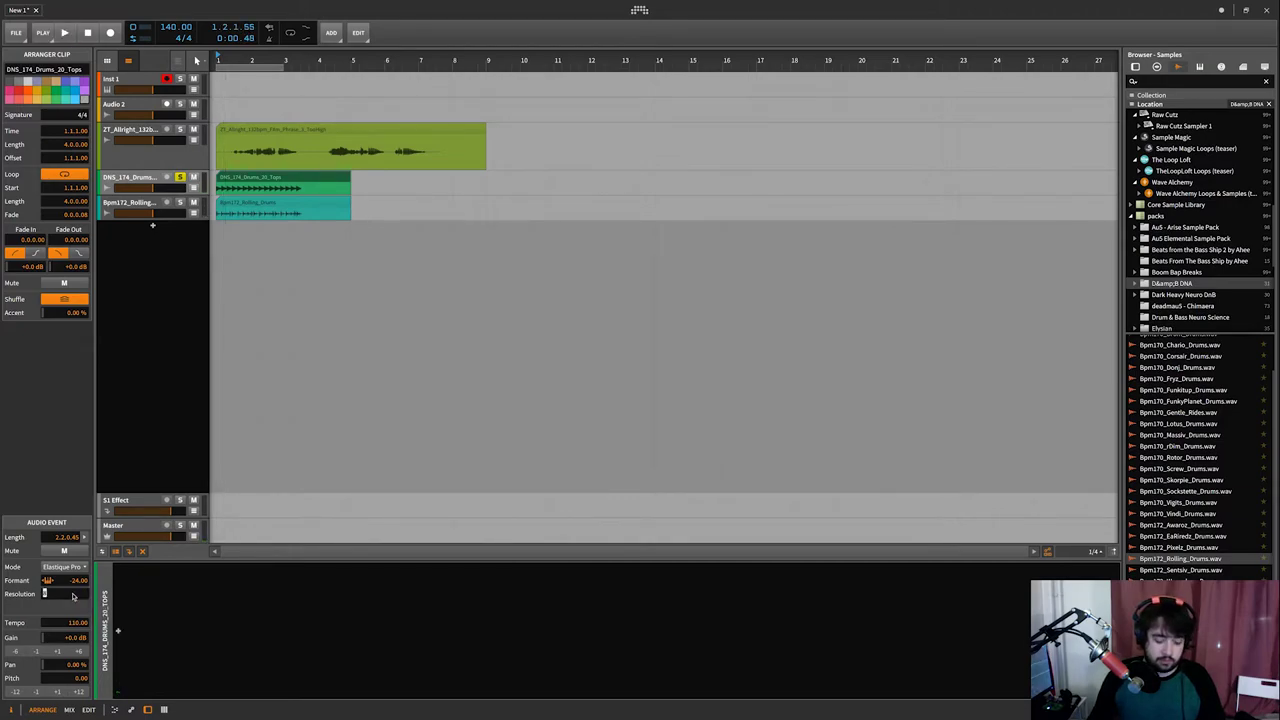
key("Return")
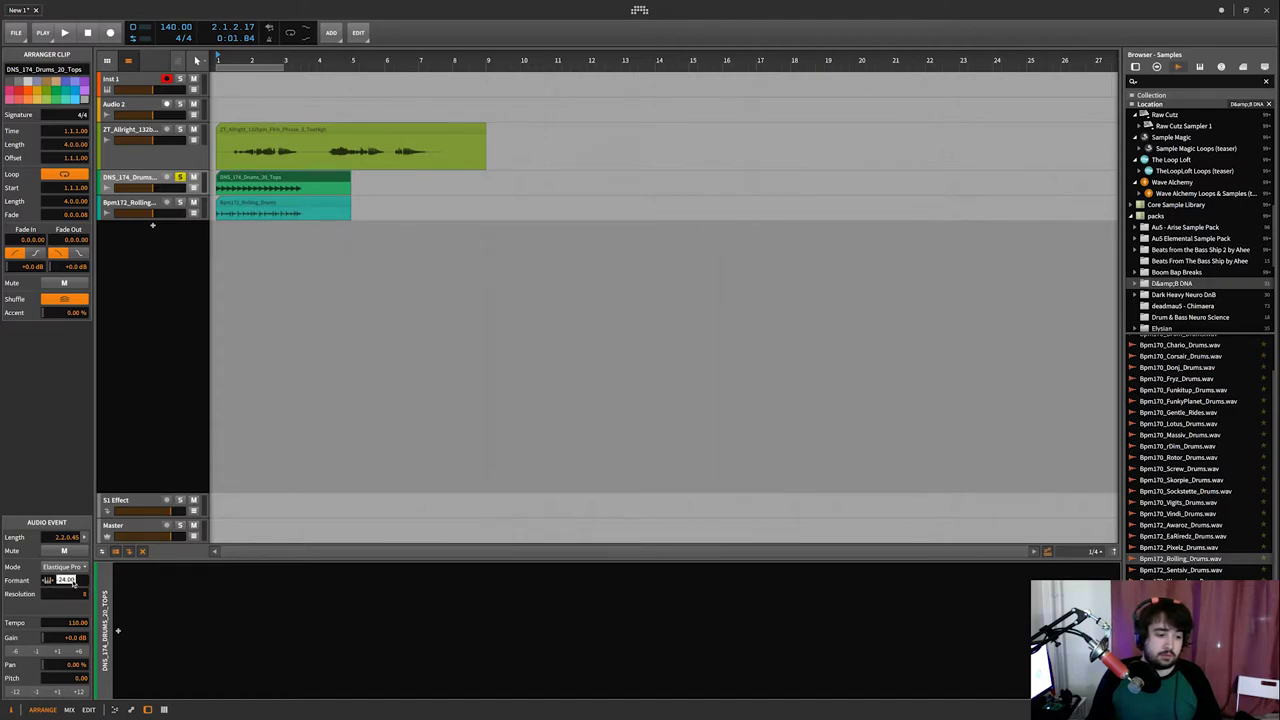
Set the DNS_174 clip's stretch Resolution to 128 and raise the tempo to 176 BPM
key("space")
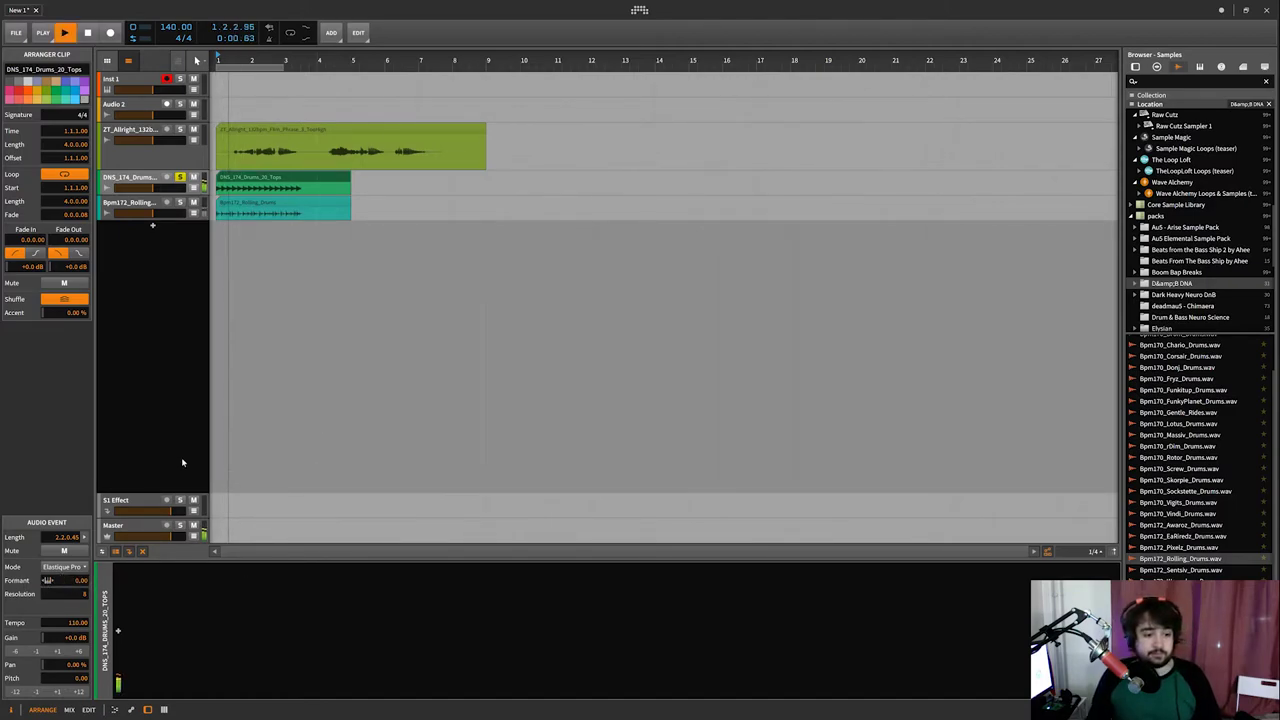
key("space")
left_click(81, 595)
type("12")
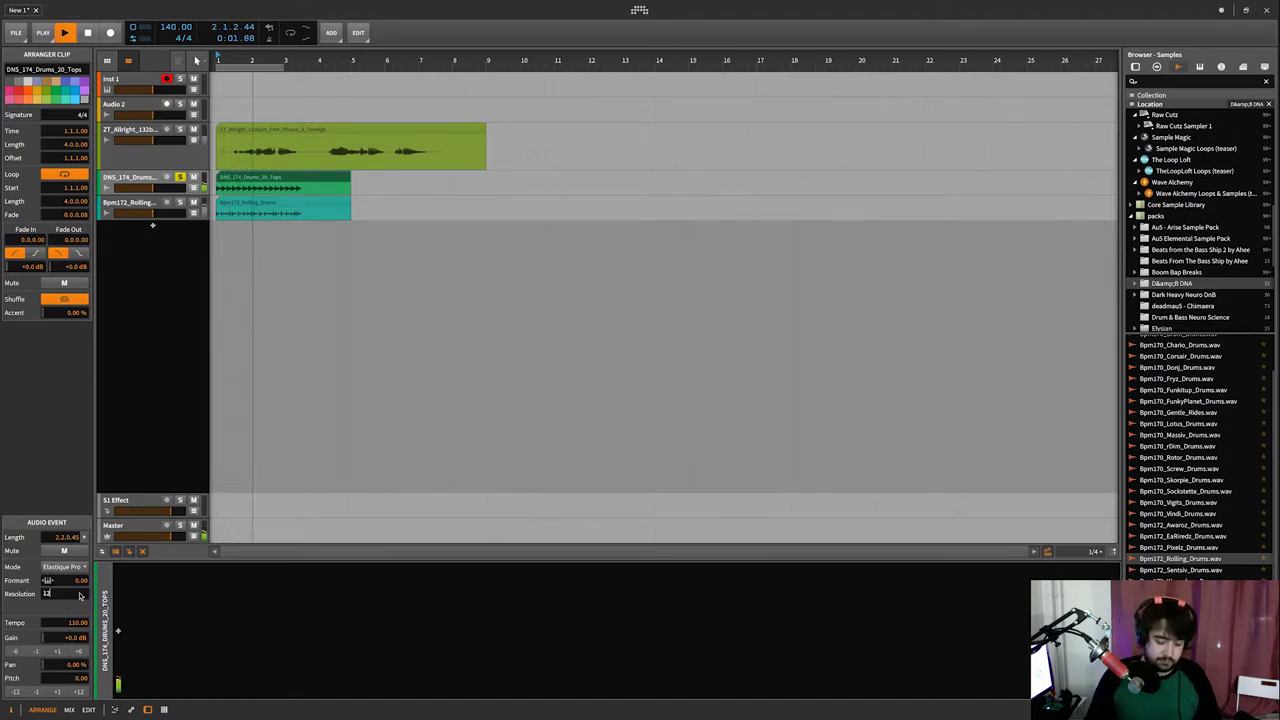
type("8")
key("Return")
key("space")
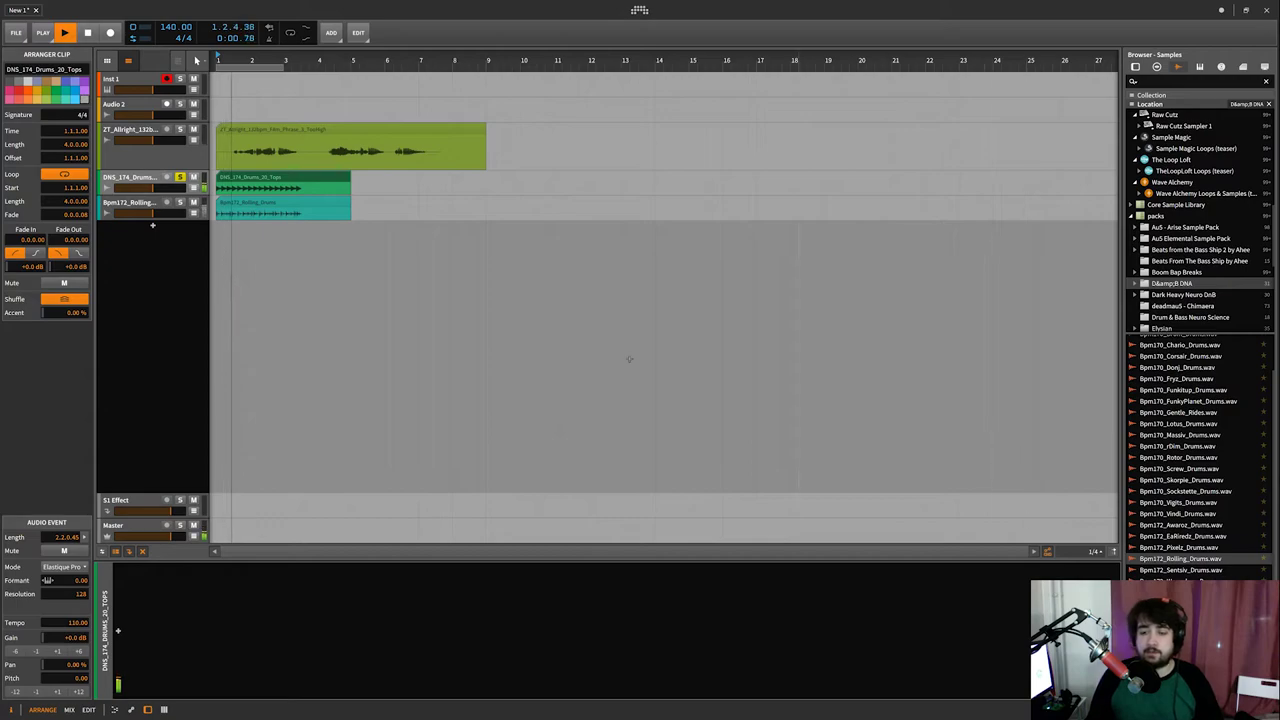
mouse_move(176, 27)
left_mouse_down()
mouse_move(176, 12)
mouse_move(170, 31)
left_mouse_up()
Set the project tempo to 110 BPM and audition the drums
key("space")
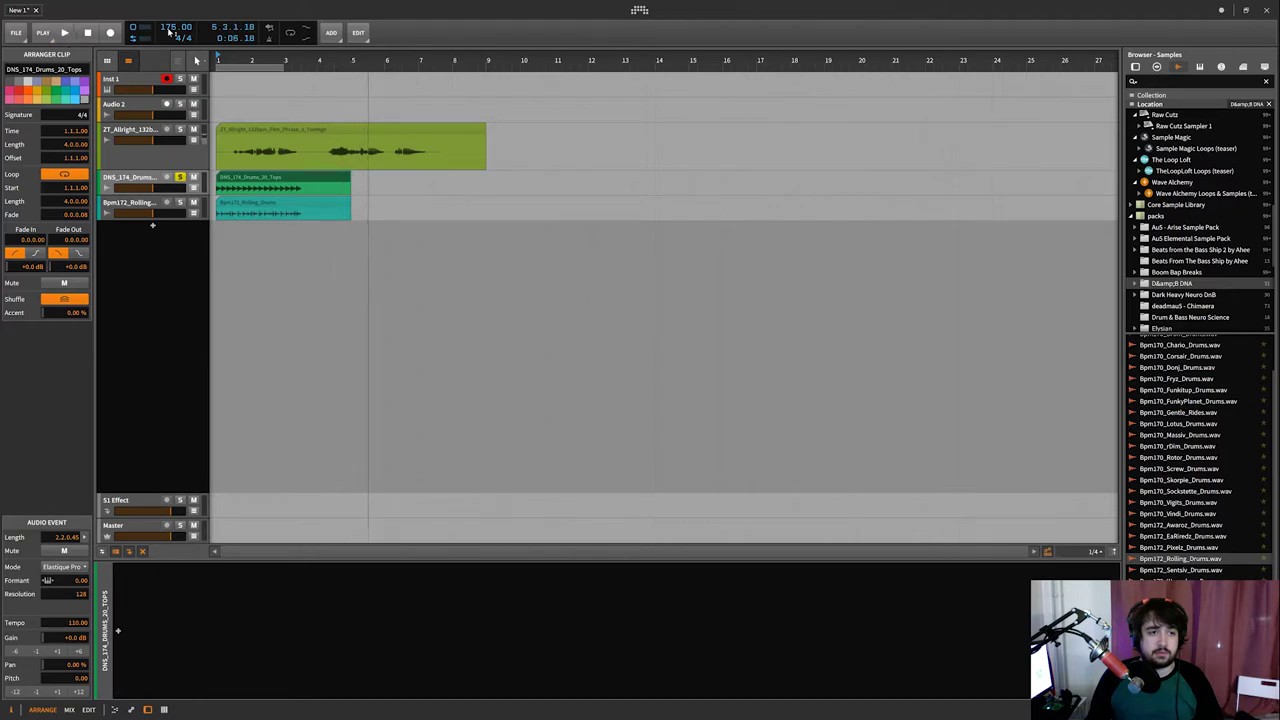
key("space")
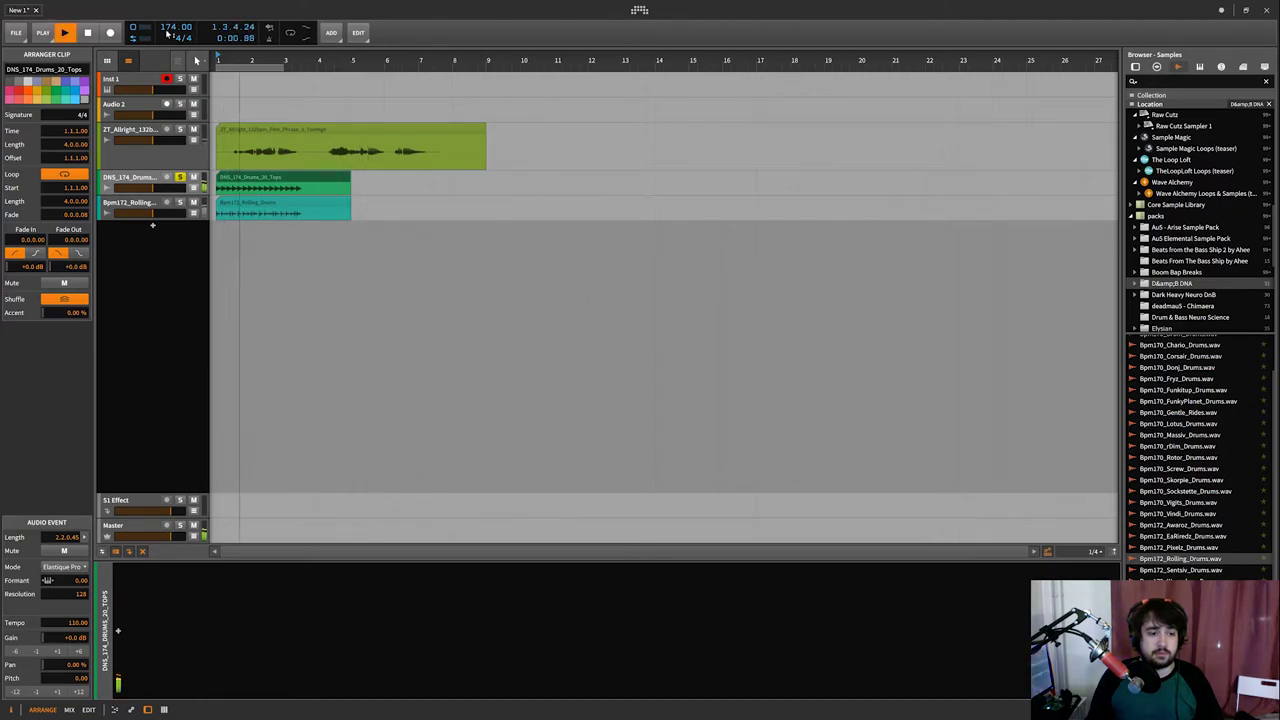
double_click(172, 27)
type("110")
key("Return")
key("space")
key("space")
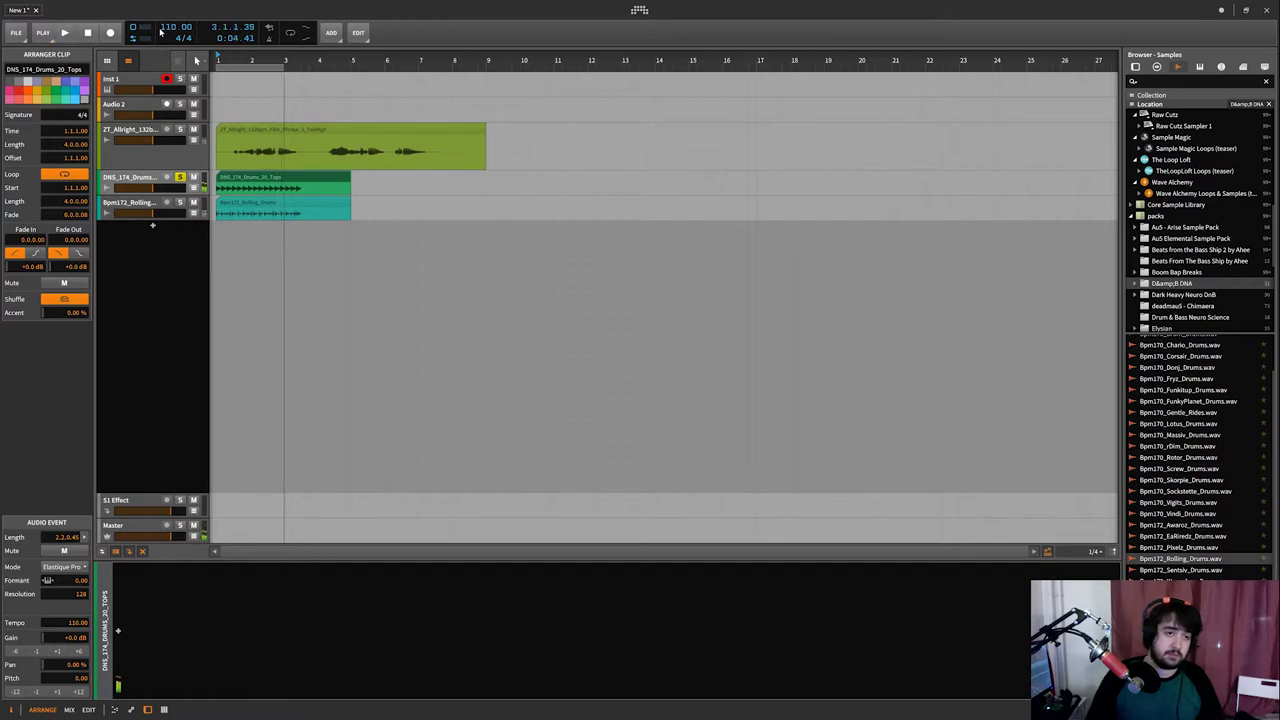
Bring back the DNS_174 drum clip's properties and audition it again
left_click(281, 179)
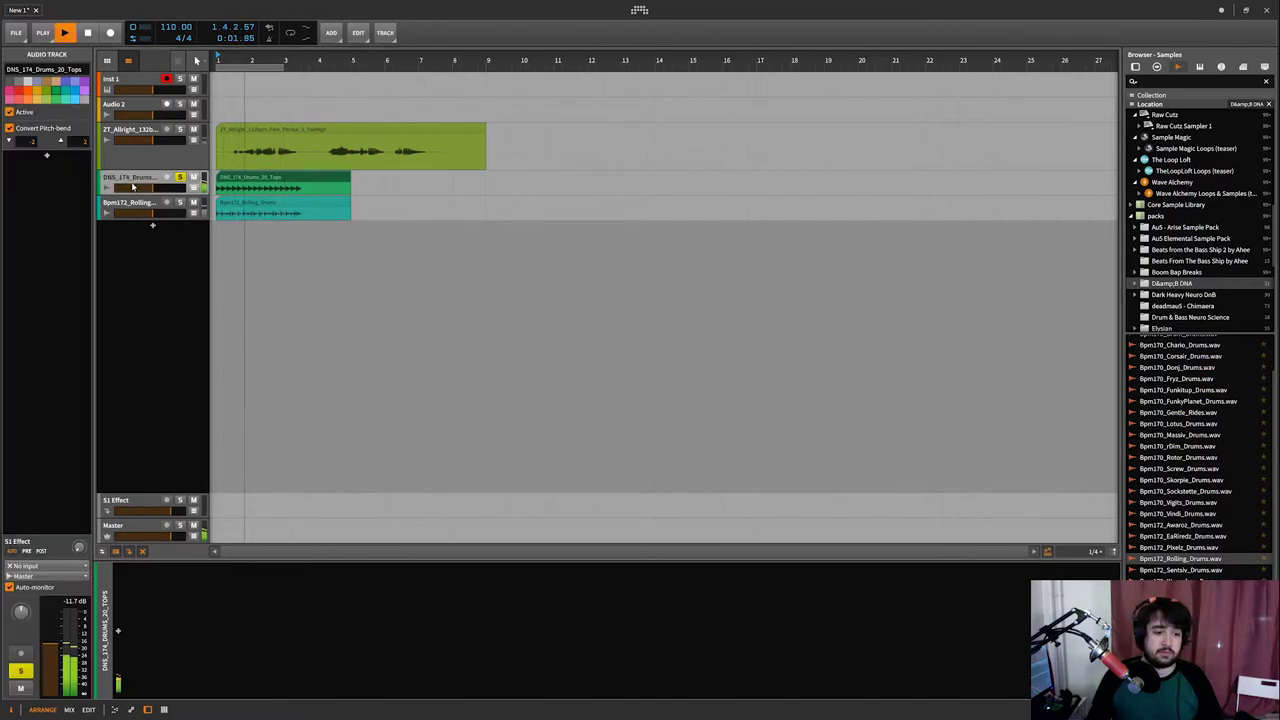
left_click(281, 179)
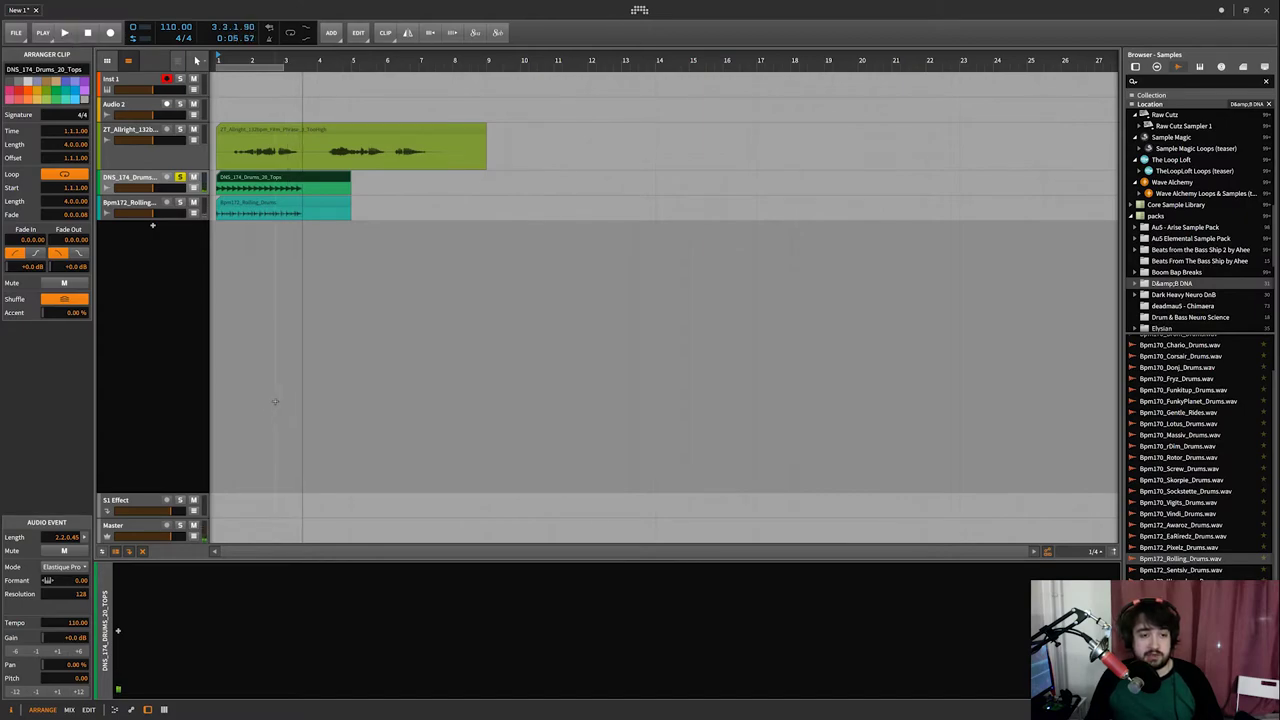
key("space")
key("space")
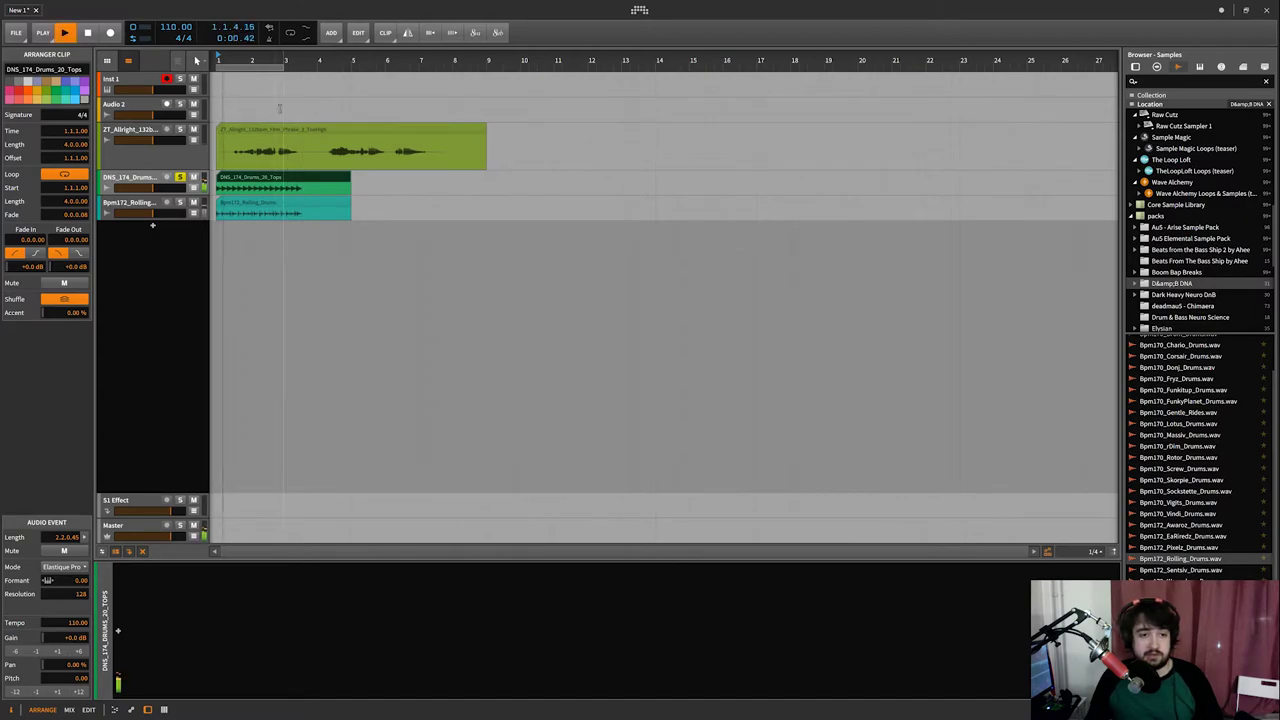
key("space")
left_click(68, 627)
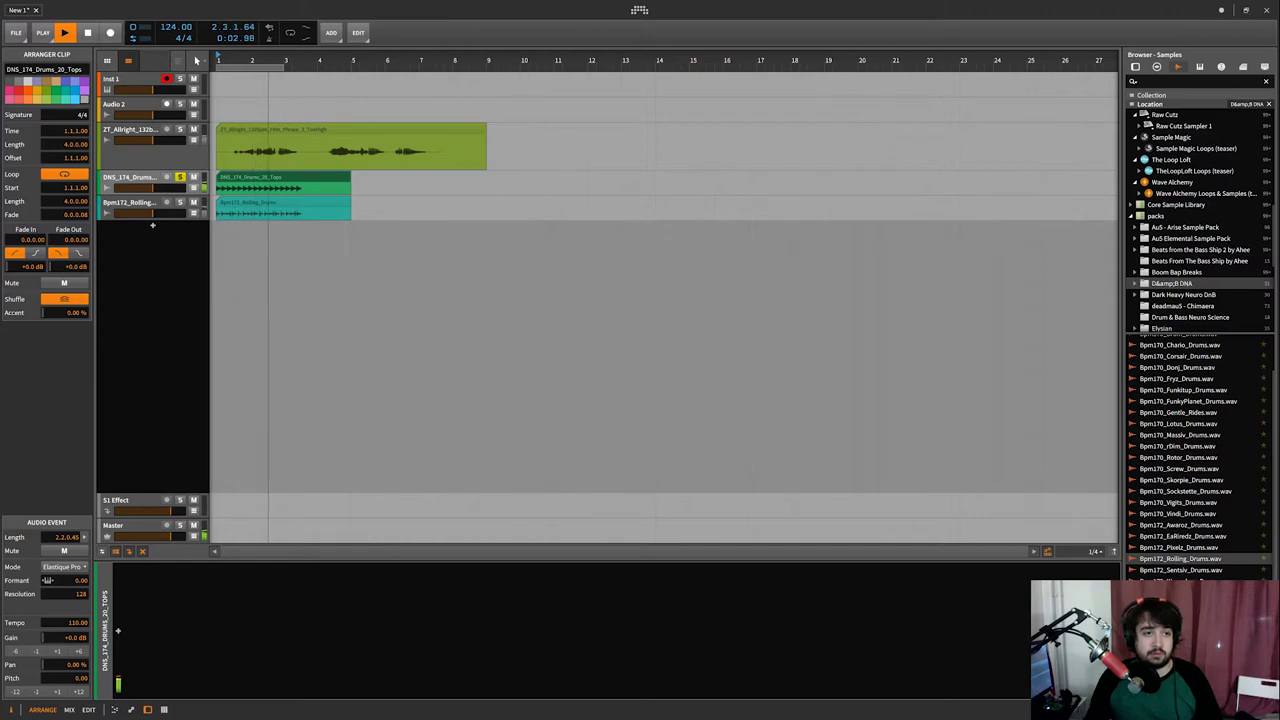
Drop the tempo to 98 BPM and select the Bpm172_Rolling_Drums clip
left_click_drag(176, 30, 168, 35)
key("space")
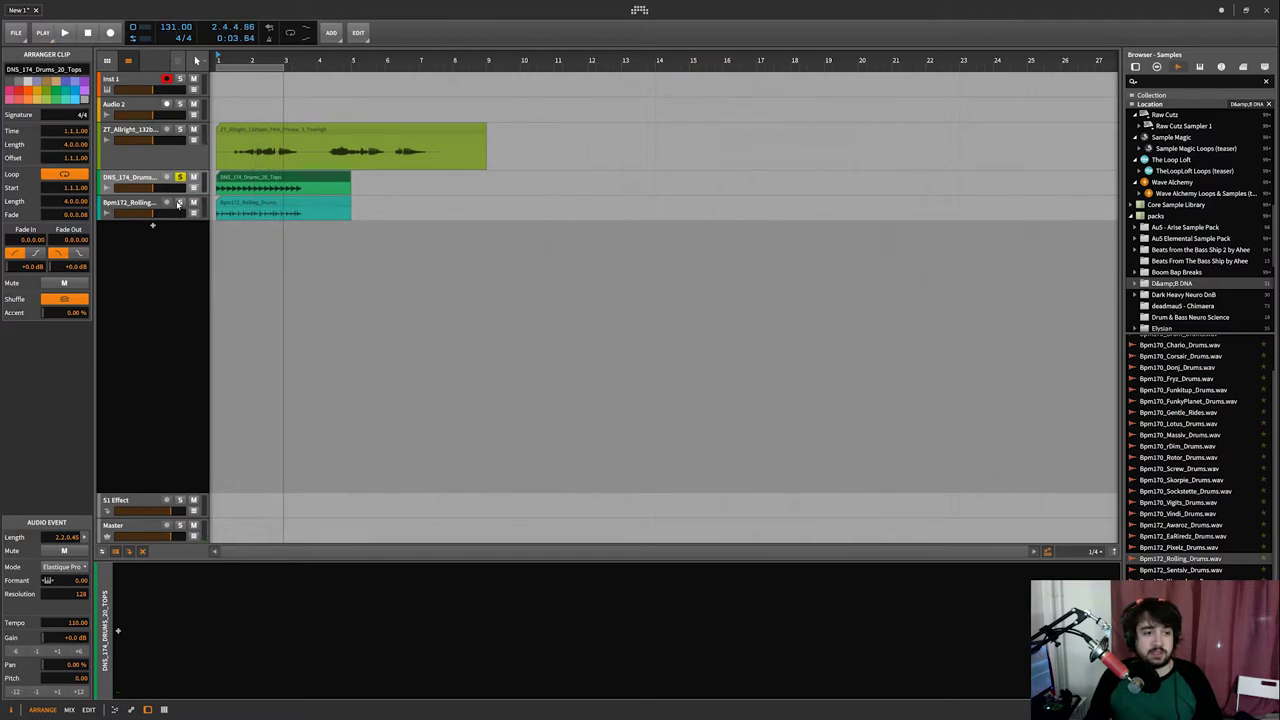
left_click(234, 204)
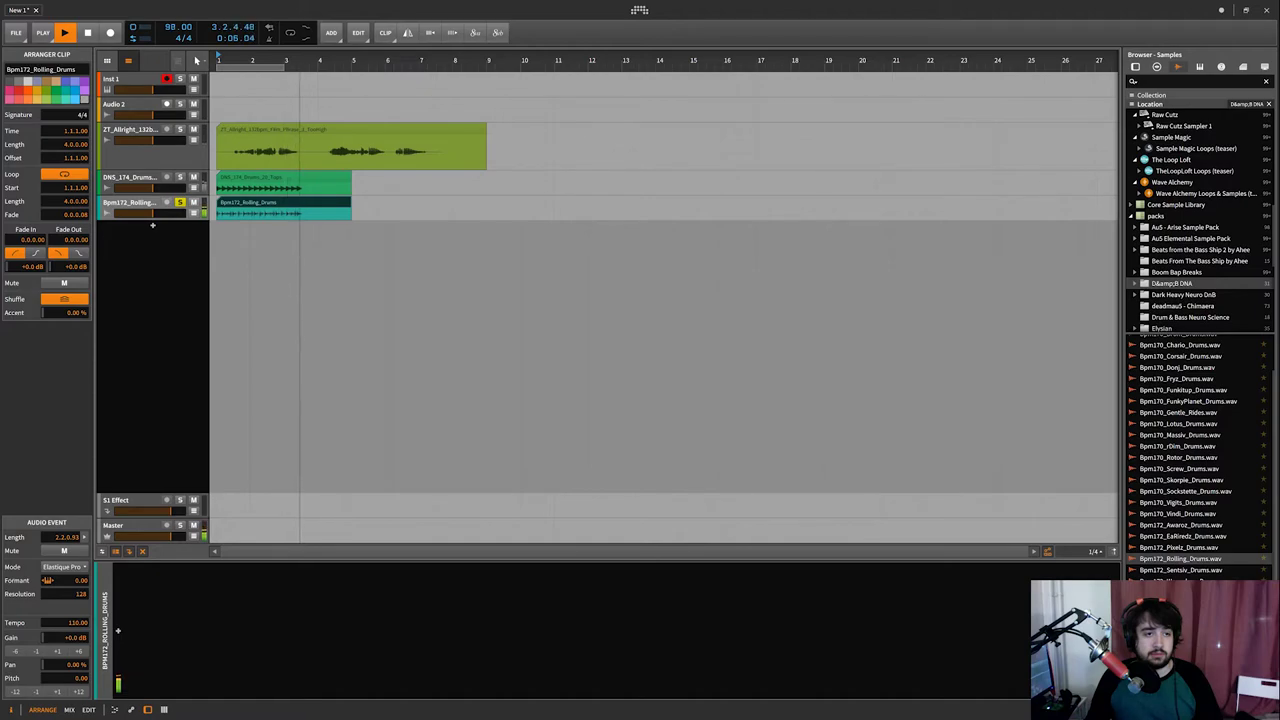
Lower the project tempo from 98 to 83 BPM
key("space")
key("space")
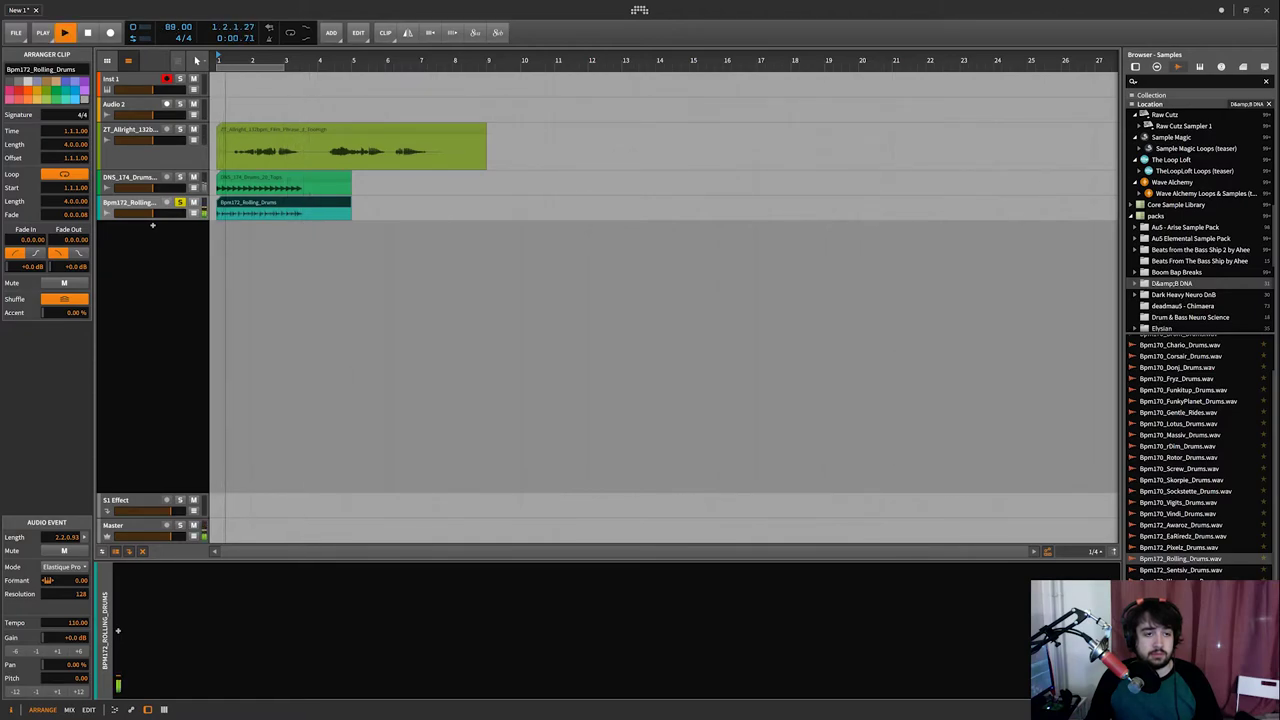
left_click_drag(170, 27, 170, 52)
key("space")
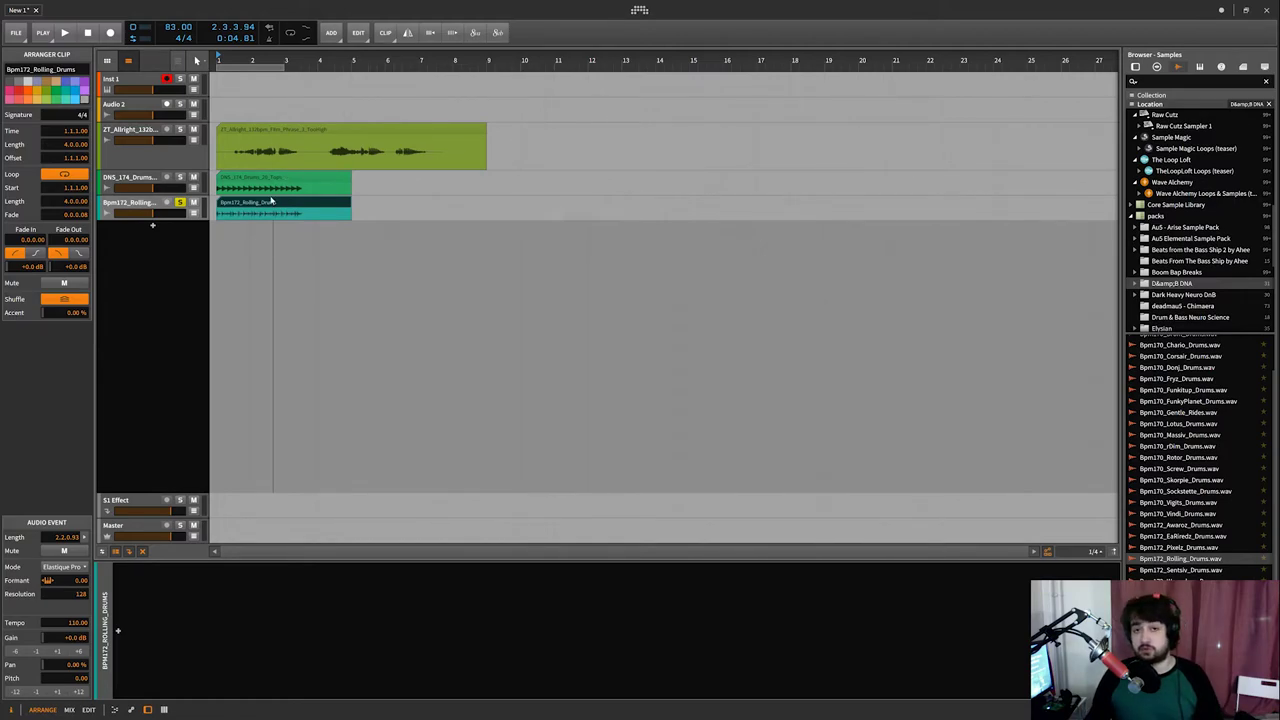
Reselect and audition the Bpm172_Rolling_Drums clip, then show its stretch mode list
left_click(243, 206)
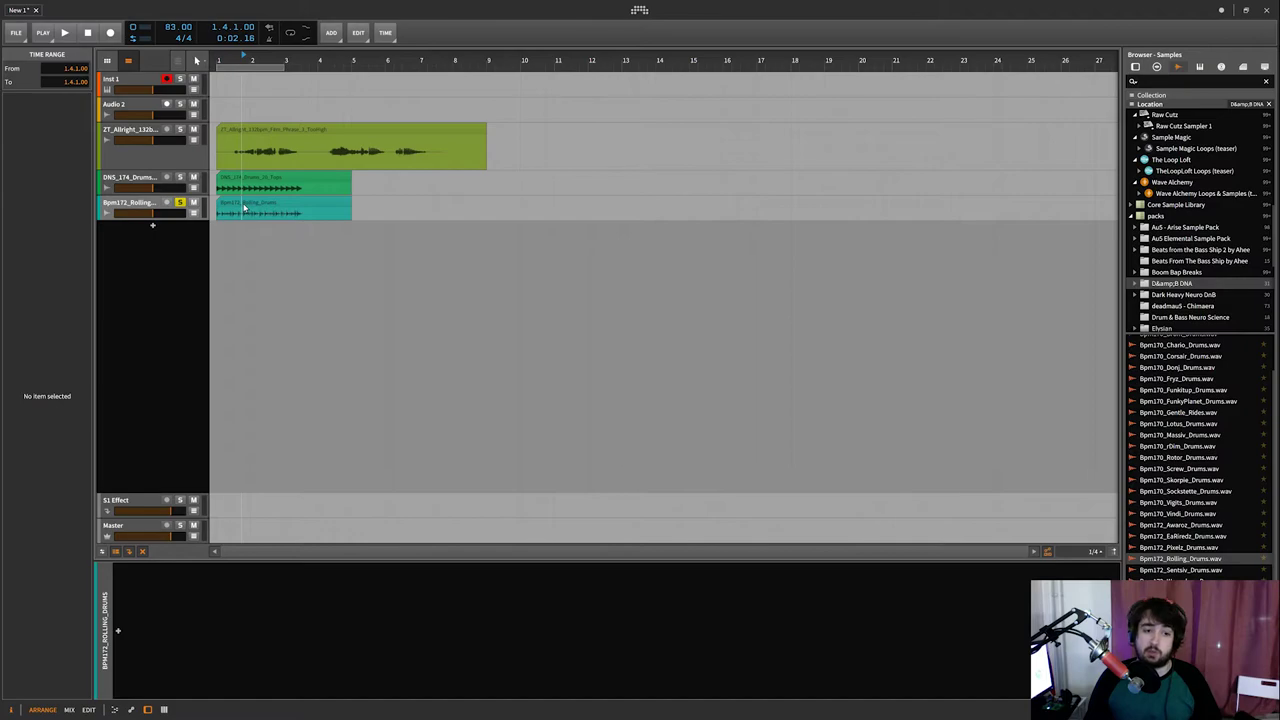
left_click(244, 207)
key("space")
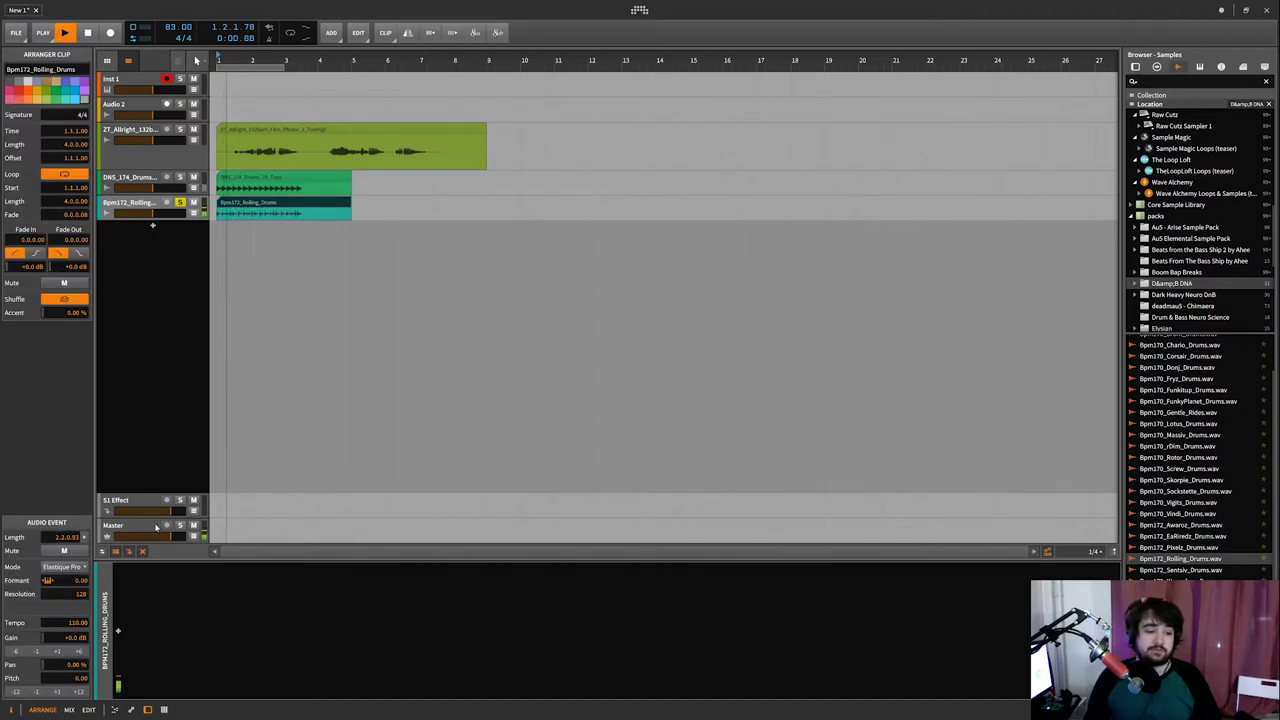
key("space")
left_click(68, 570)
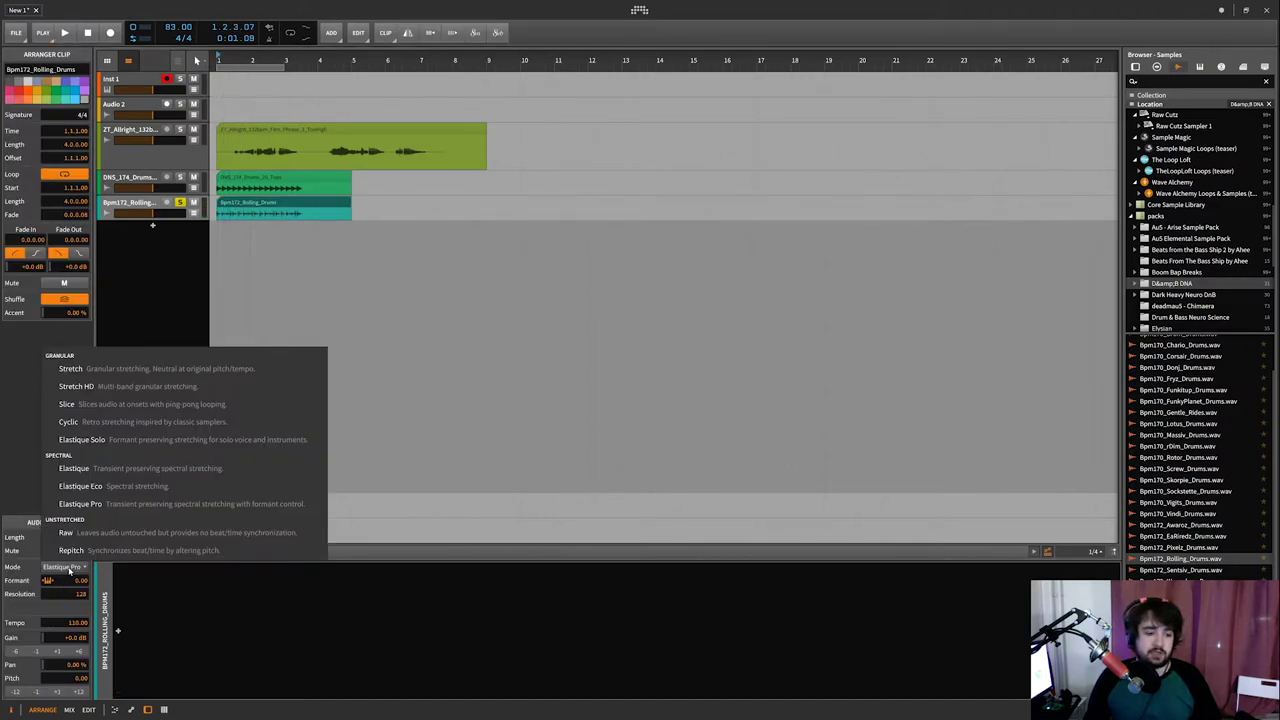
Switch Bpm172_Rolling_Drums to plain Elastique, set the tempo to 80 BPM, and select its track
left_click(179, 472)
key("space")
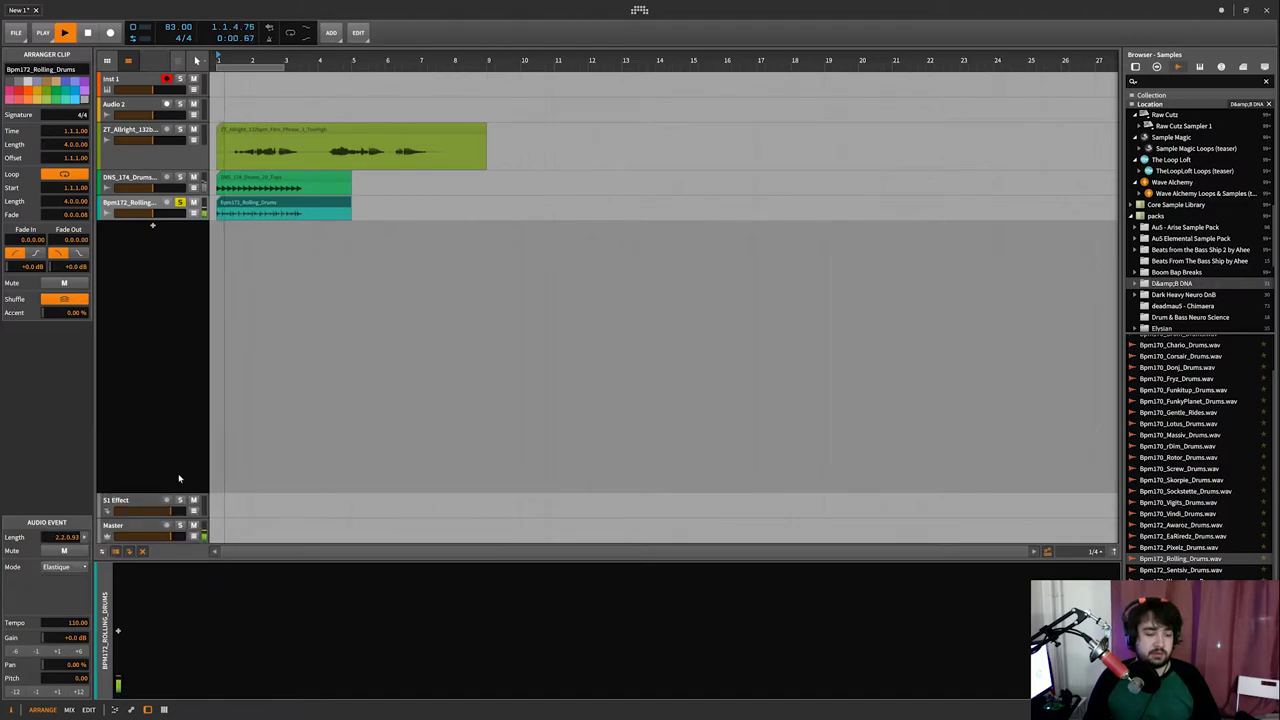
double_click(176, 28)
type("80")
key("Return")
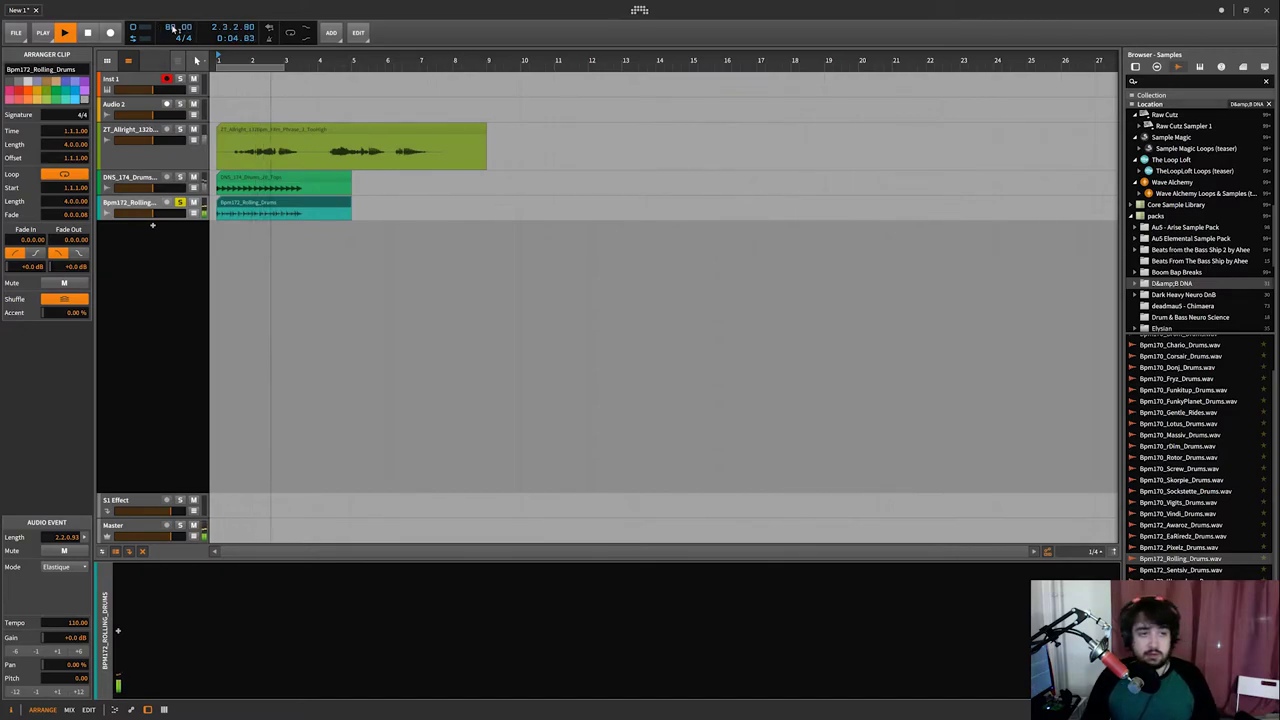
left_click(153, 210)
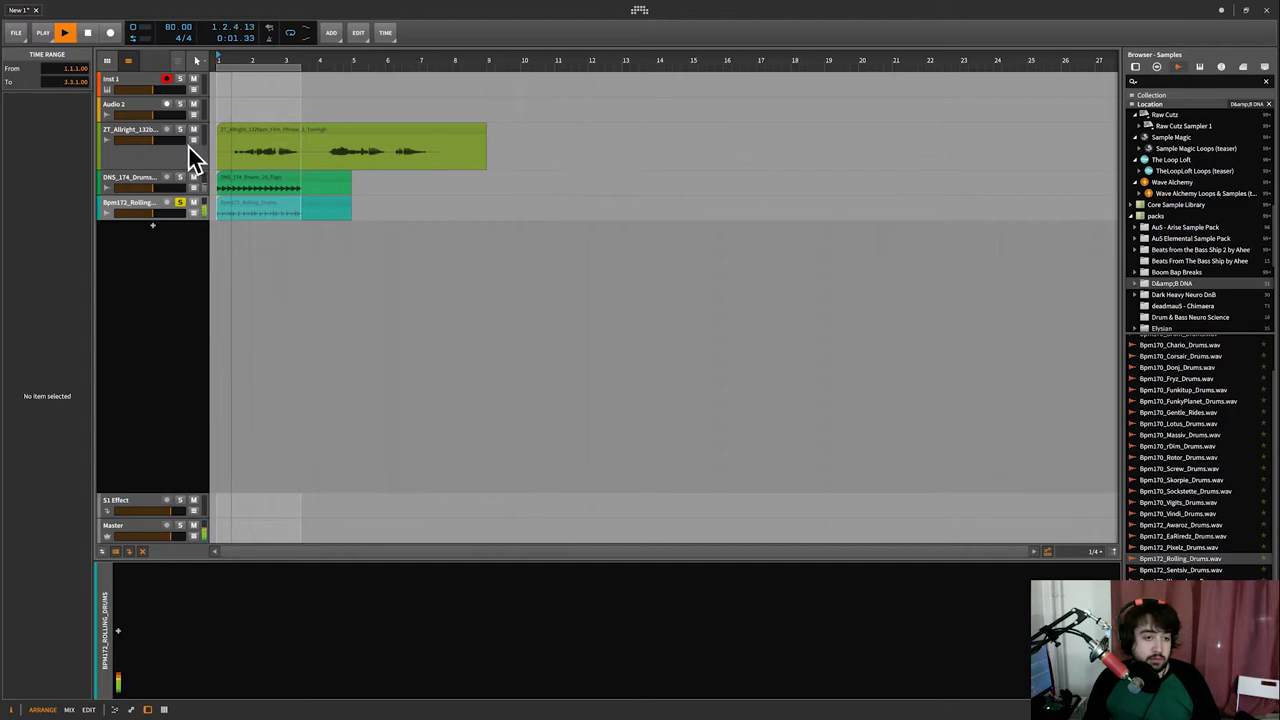
left_click(140, 203)
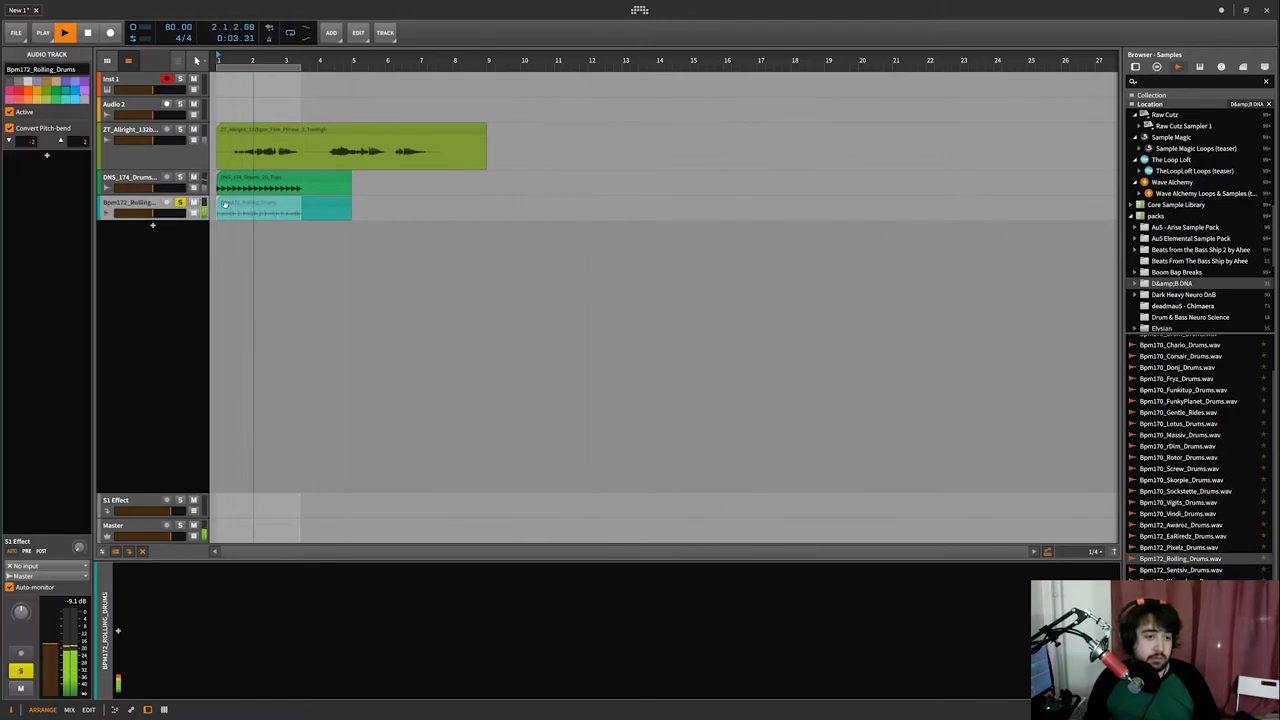
Open the Bpm172_Rolling_Drums clip and try Raw, Repitch, Elastique Pro and Elastique Eco modes
double_click(155, 203)
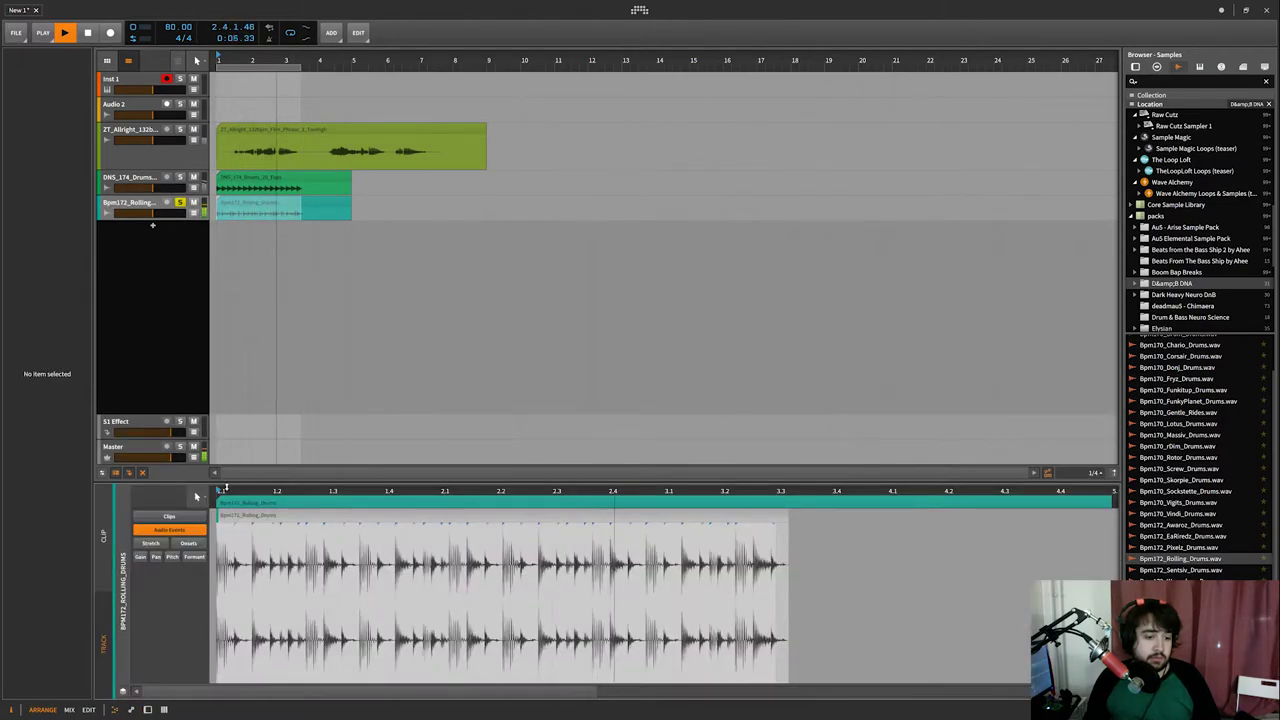
left_click(291, 206)
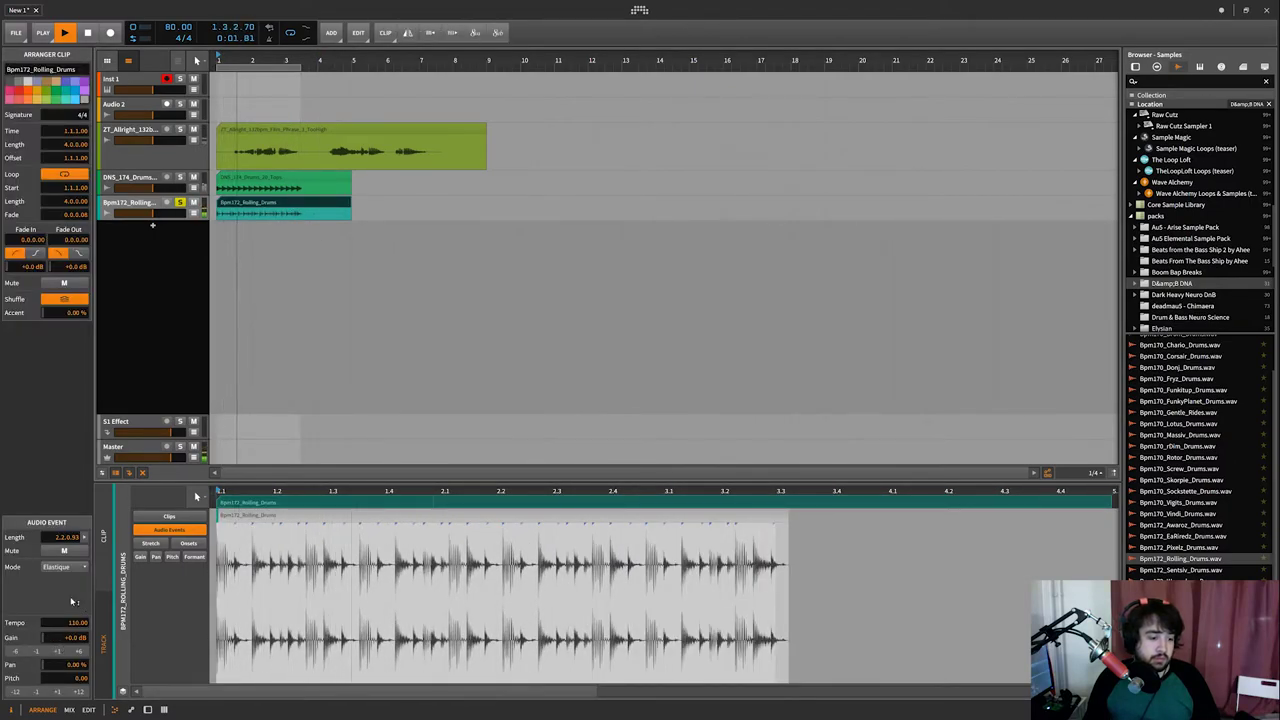
left_click(58, 567)
left_click(57, 531)
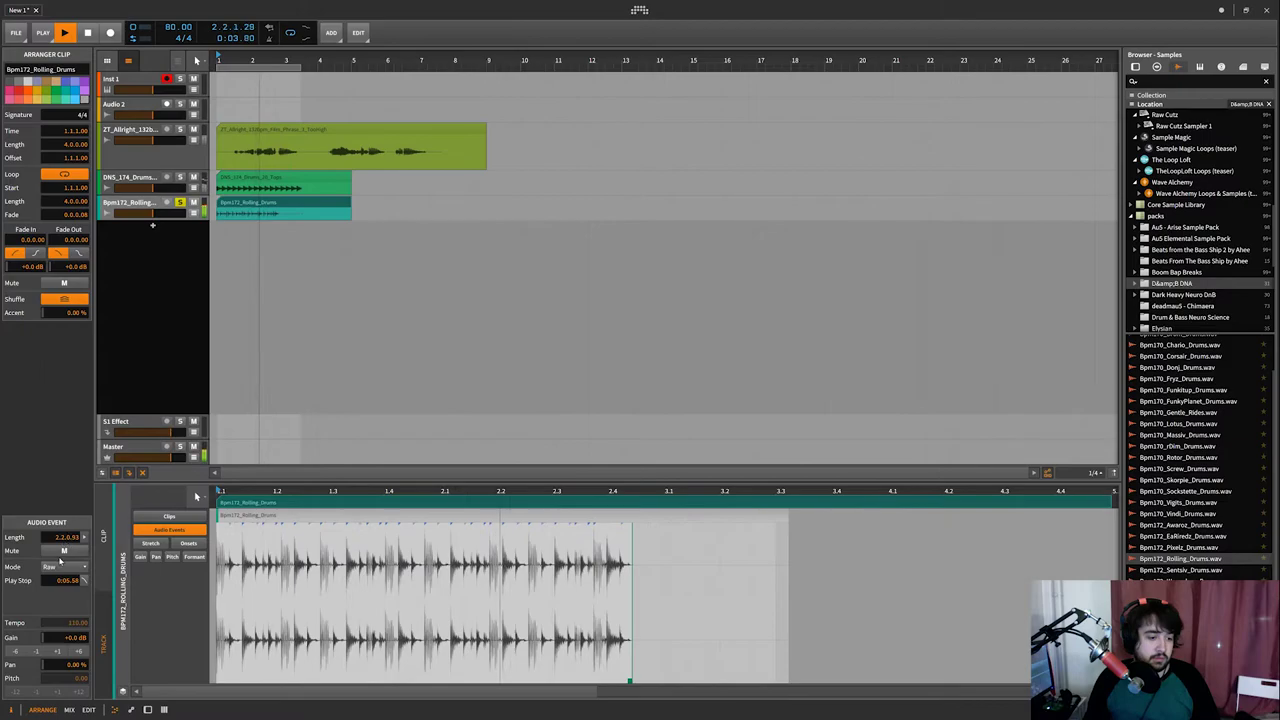
left_click(57, 567)
left_click(60, 550)
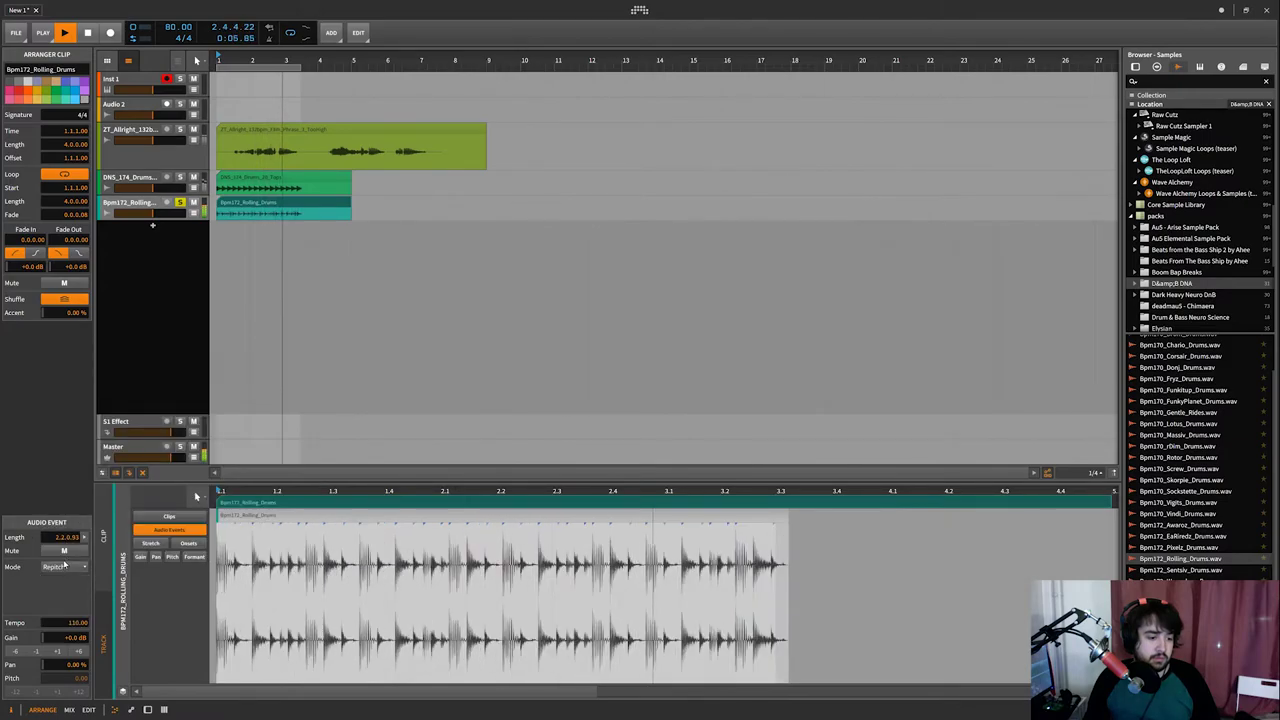
left_click(60, 567)
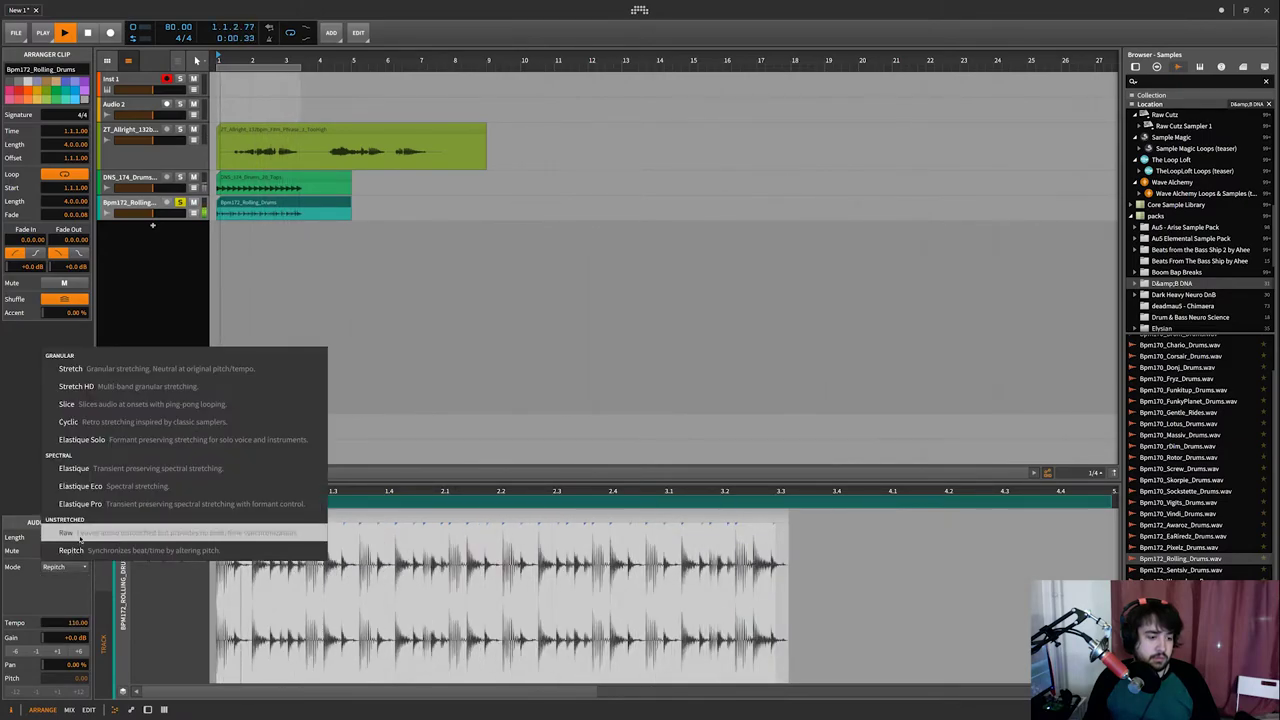
left_click(80, 504)
left_click(60, 567)
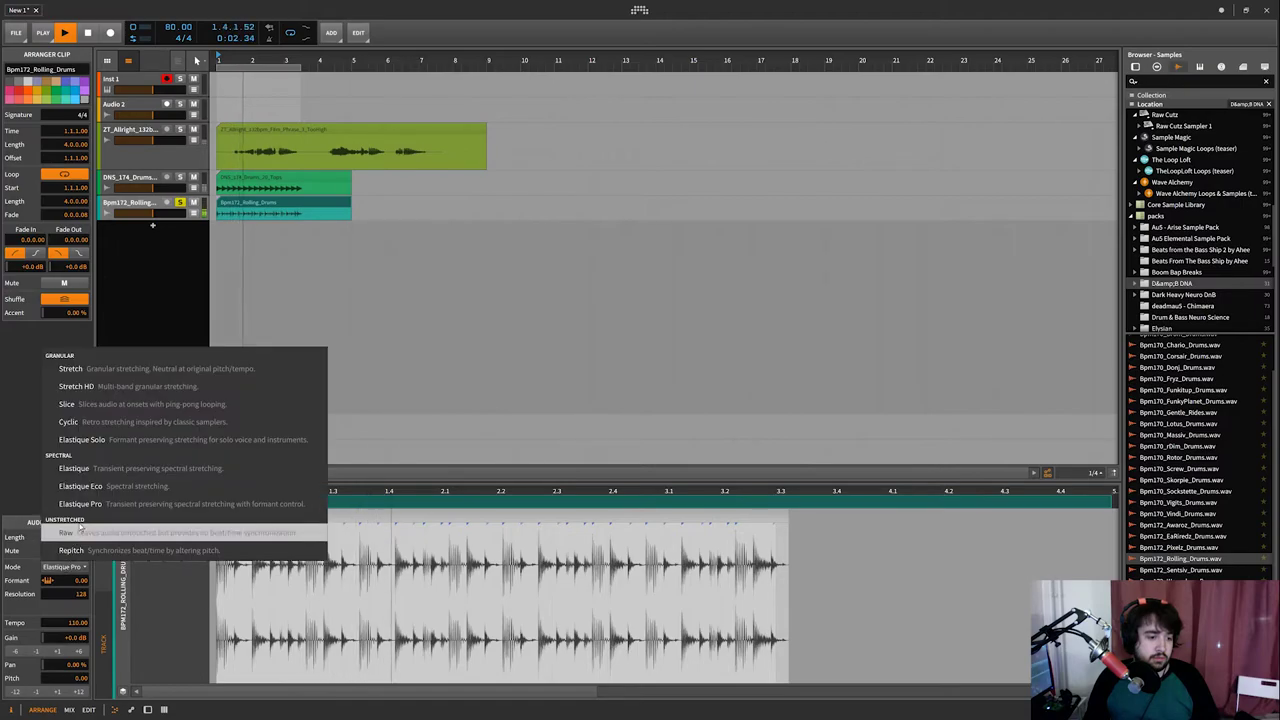
left_click(88, 486)
left_click(60, 567)
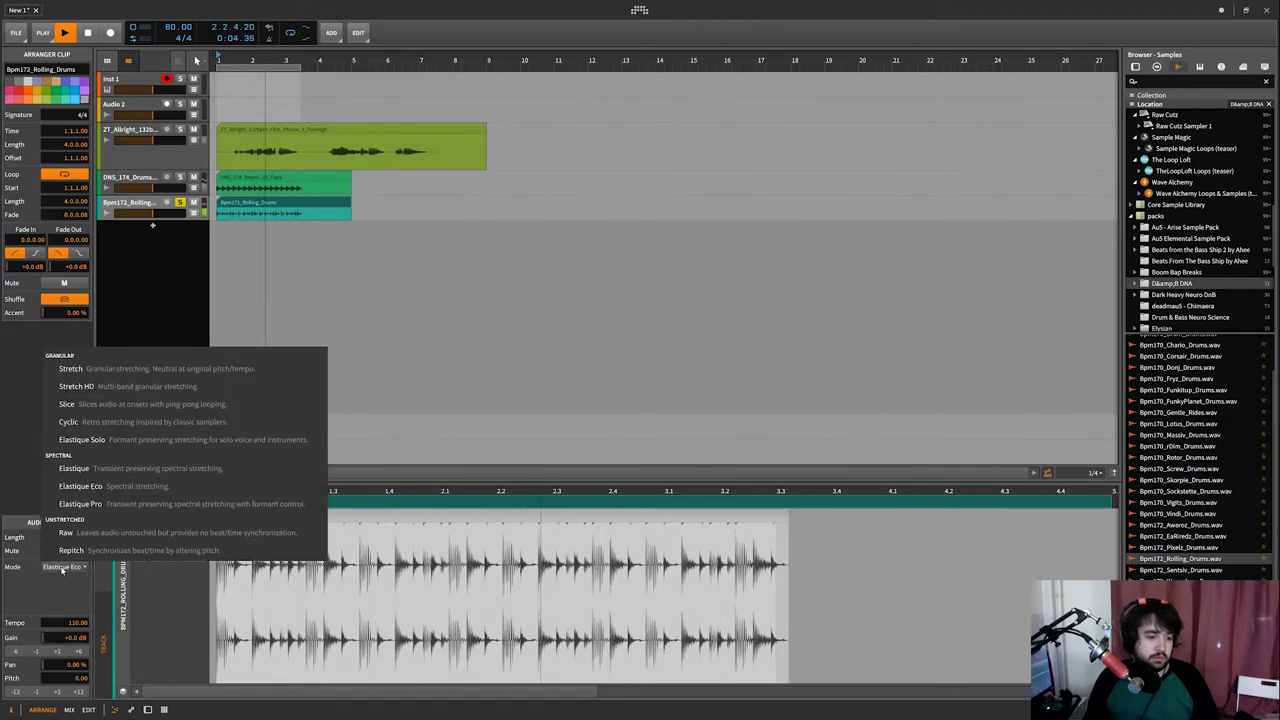
left_click(84, 485)
Compare Elastique Pro and Elastique Eco during playback, ending on Elastique Pro
key("space")
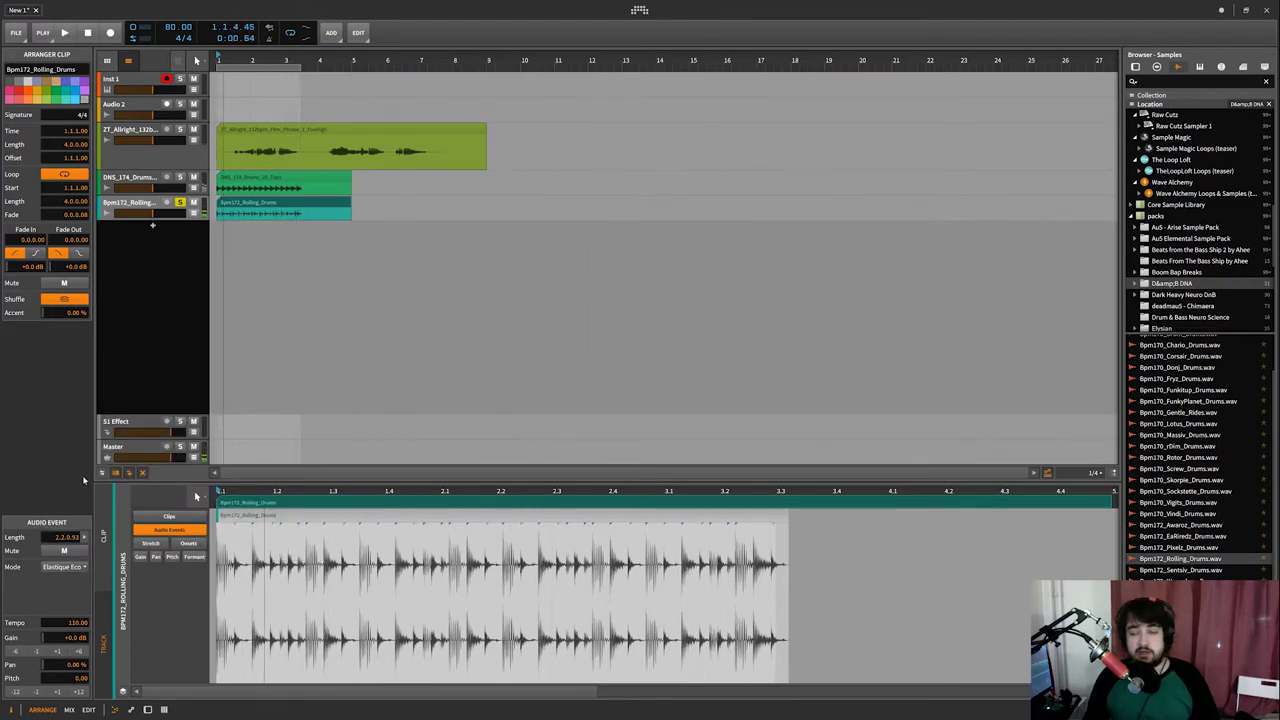
left_click(64, 567)
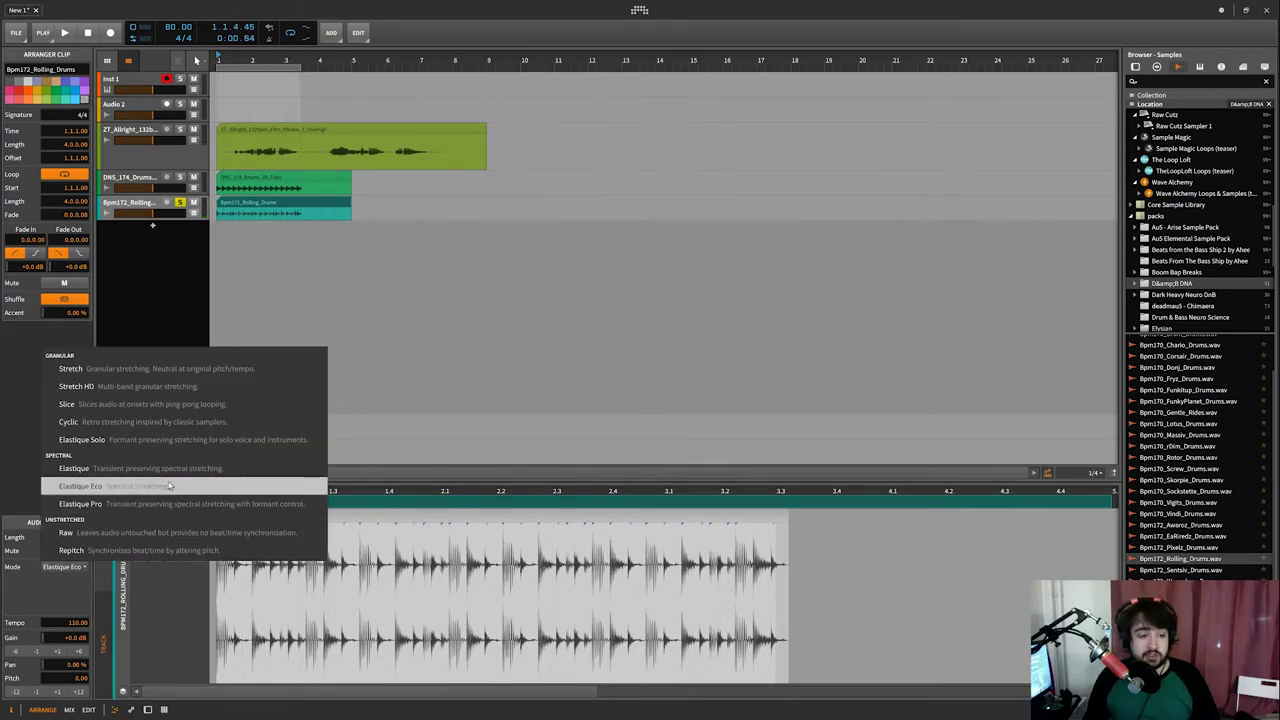
left_click(125, 503)
key("space")
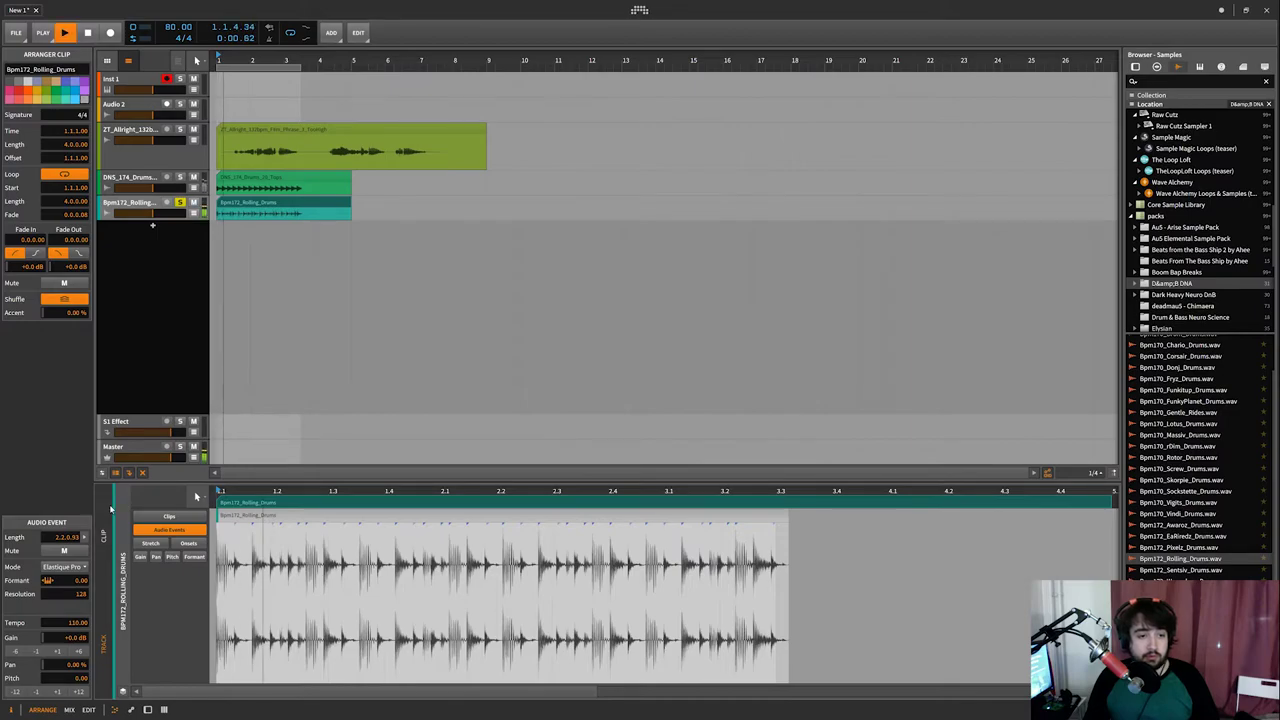
key("space")
left_click(78, 567)
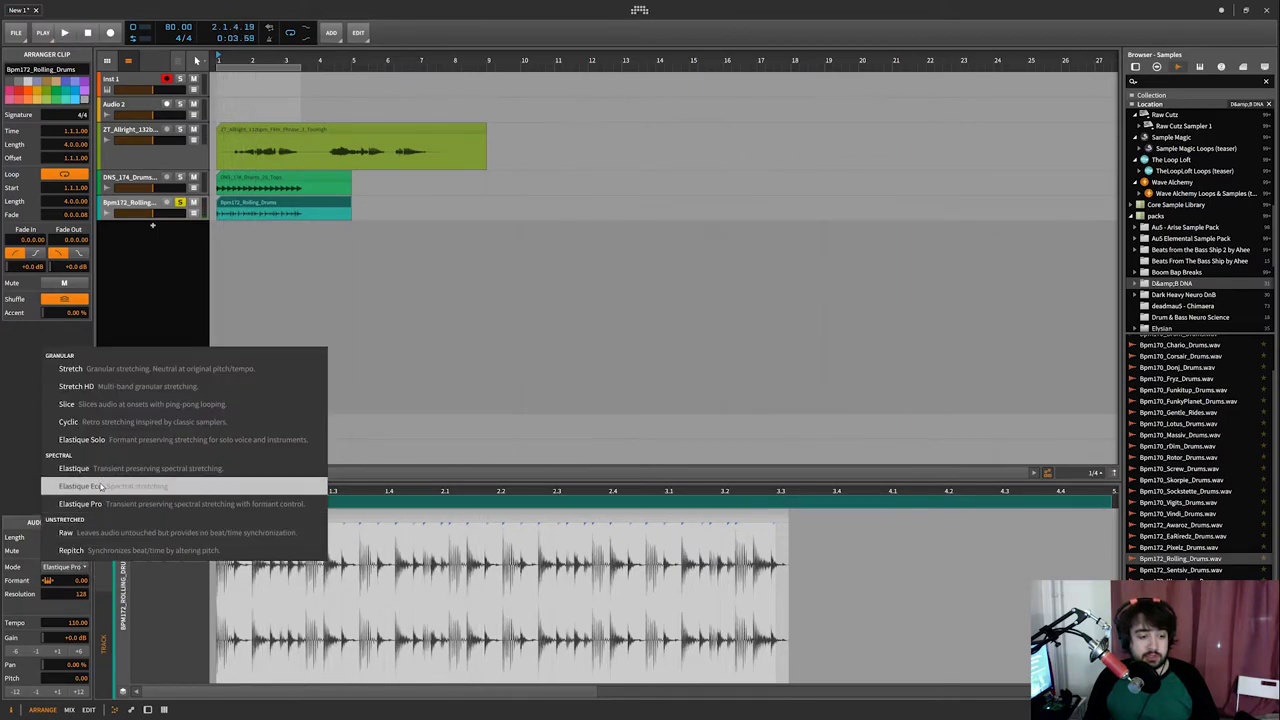
left_click(102, 489)
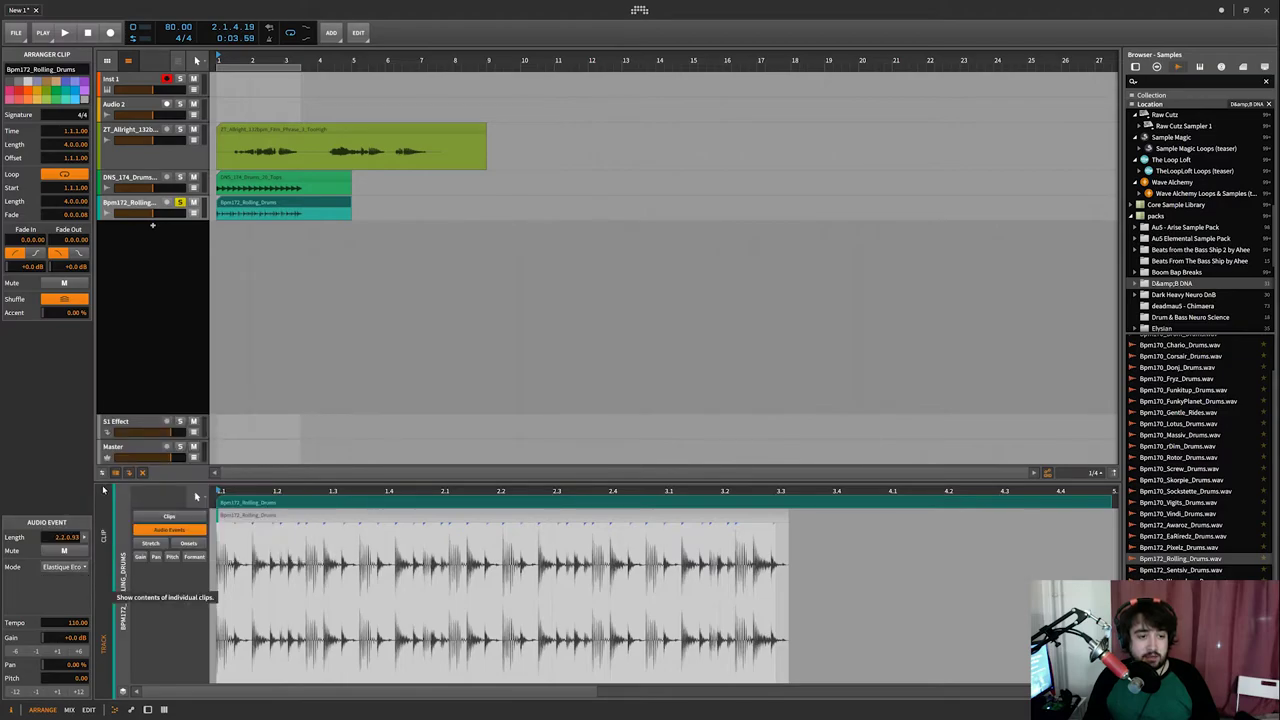
key("space")
key("space")
left_click(68, 567)
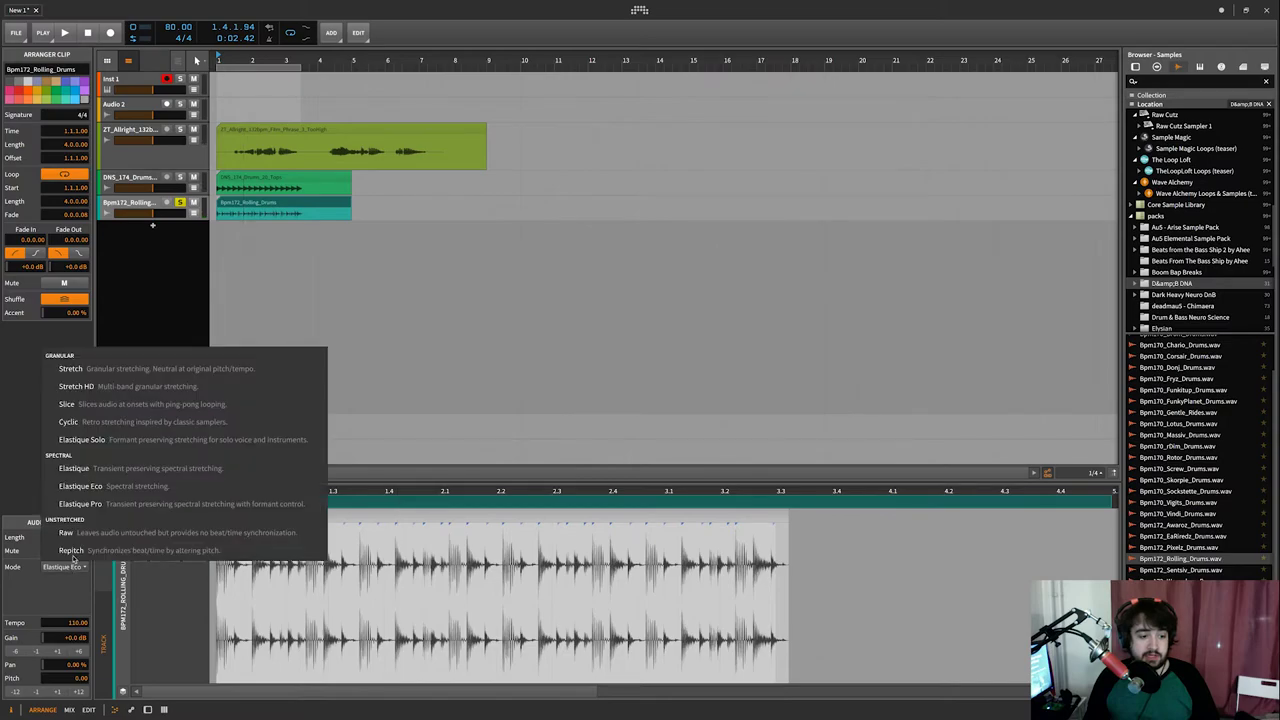
left_click(80, 504)
key("space")
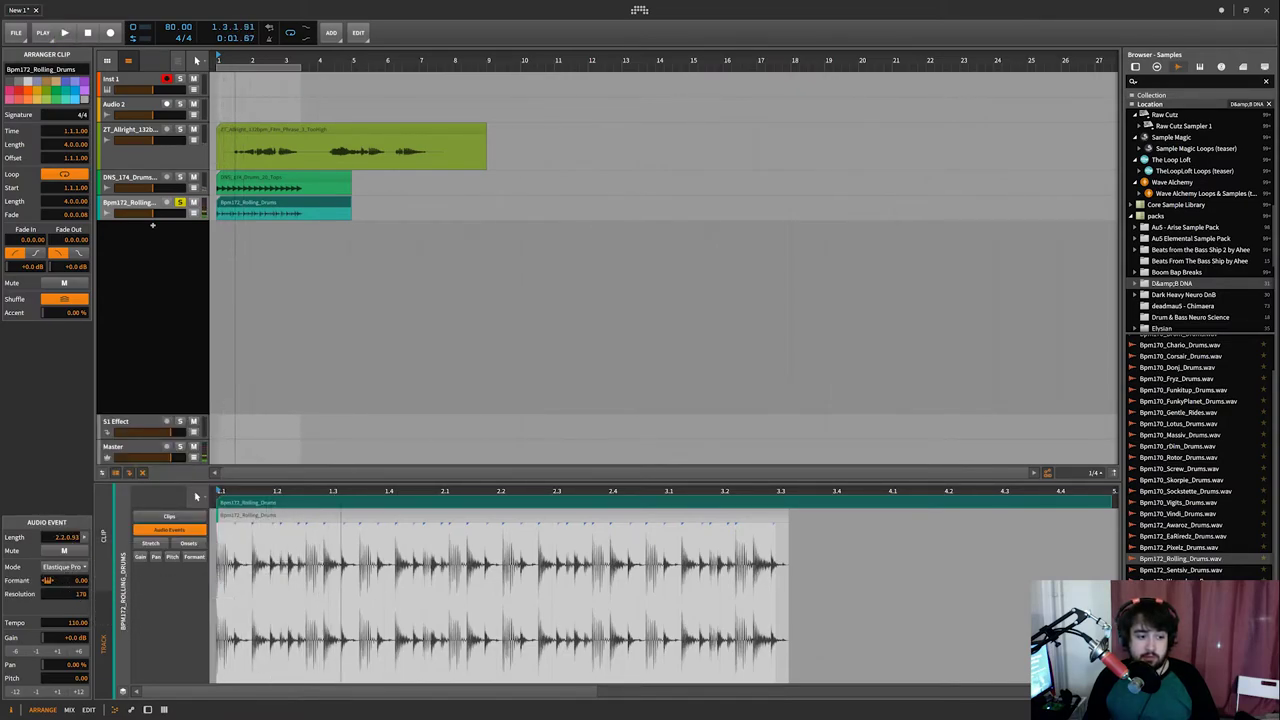
Set the Resolution to 500, then to 8, and play back the result
double_click(73, 596)
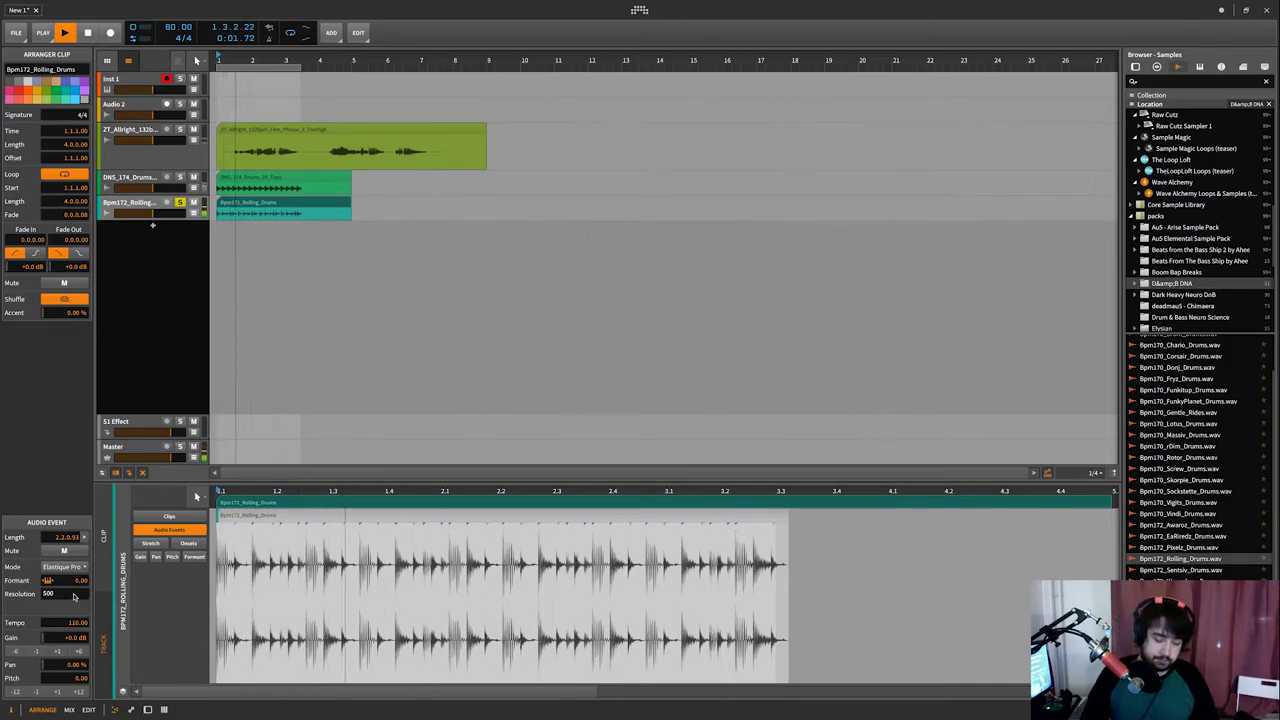
type("500")
key("Return")
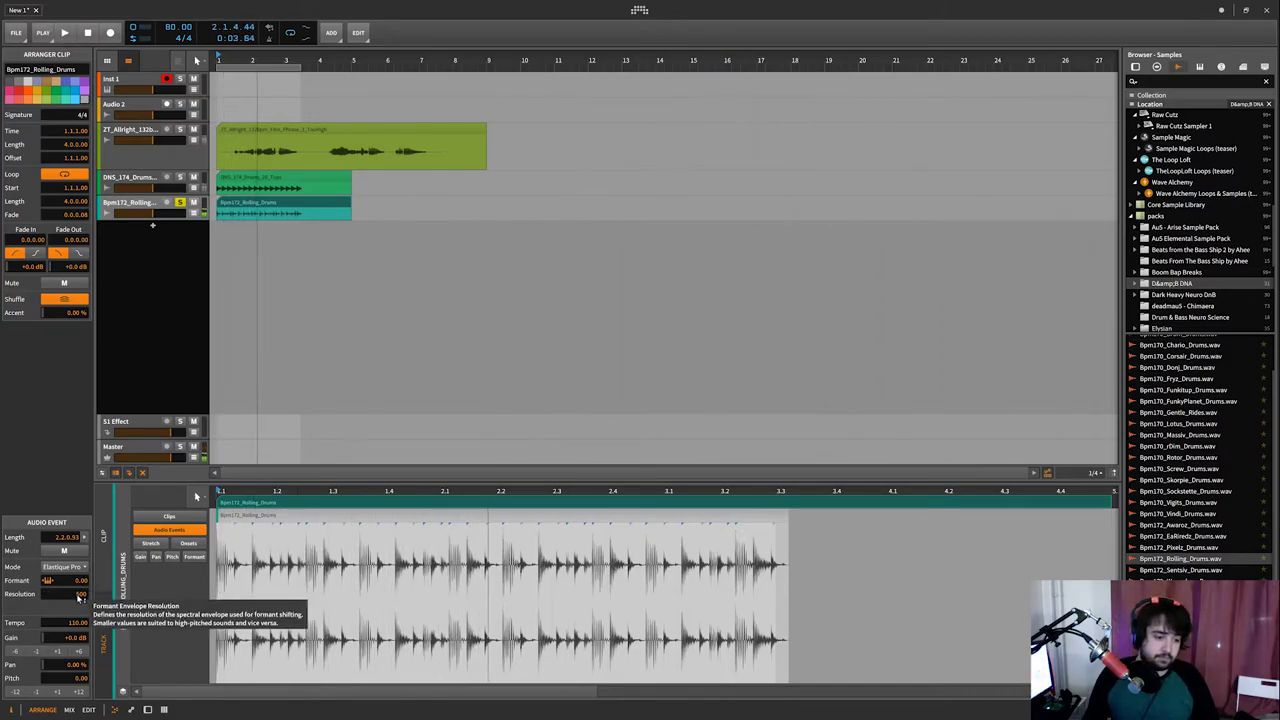
key("space")
double_click(76, 594)
type("8")
key("Return")
key("space")
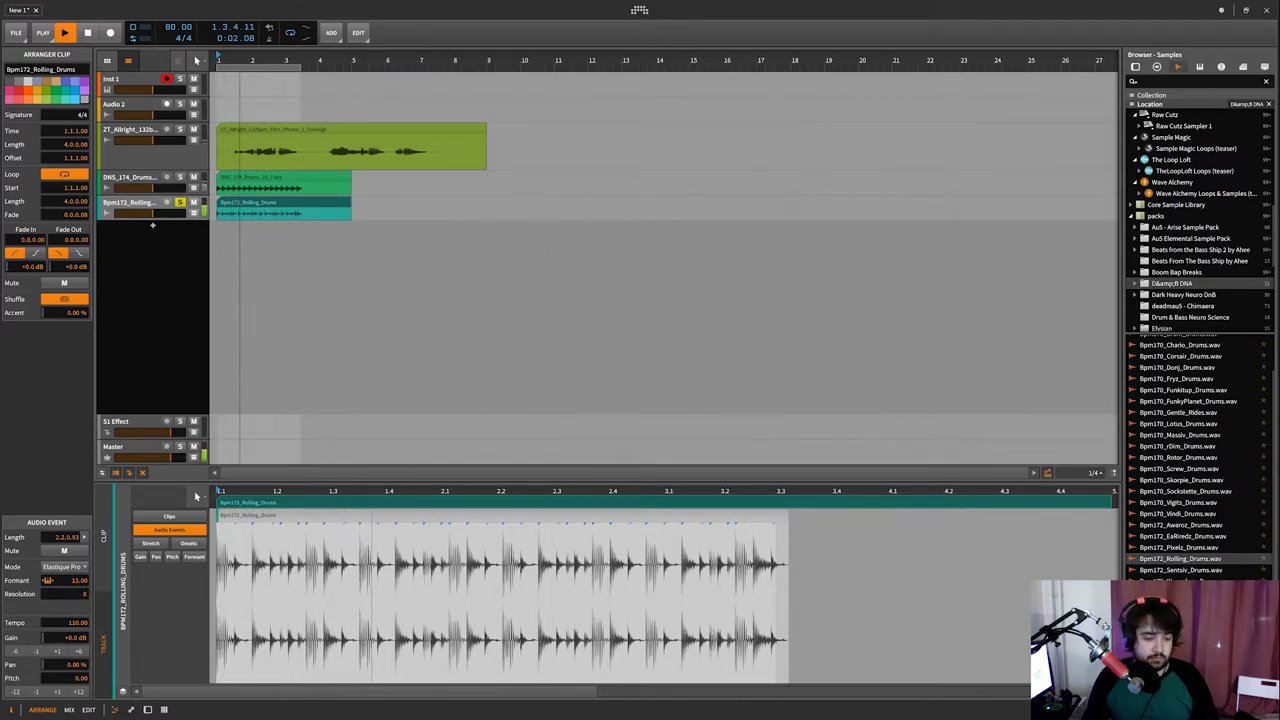
Raise the Formant while listening, then reset it to 0.00 and re-edit Resolution
left_click_drag(76, 582, 76, 566)
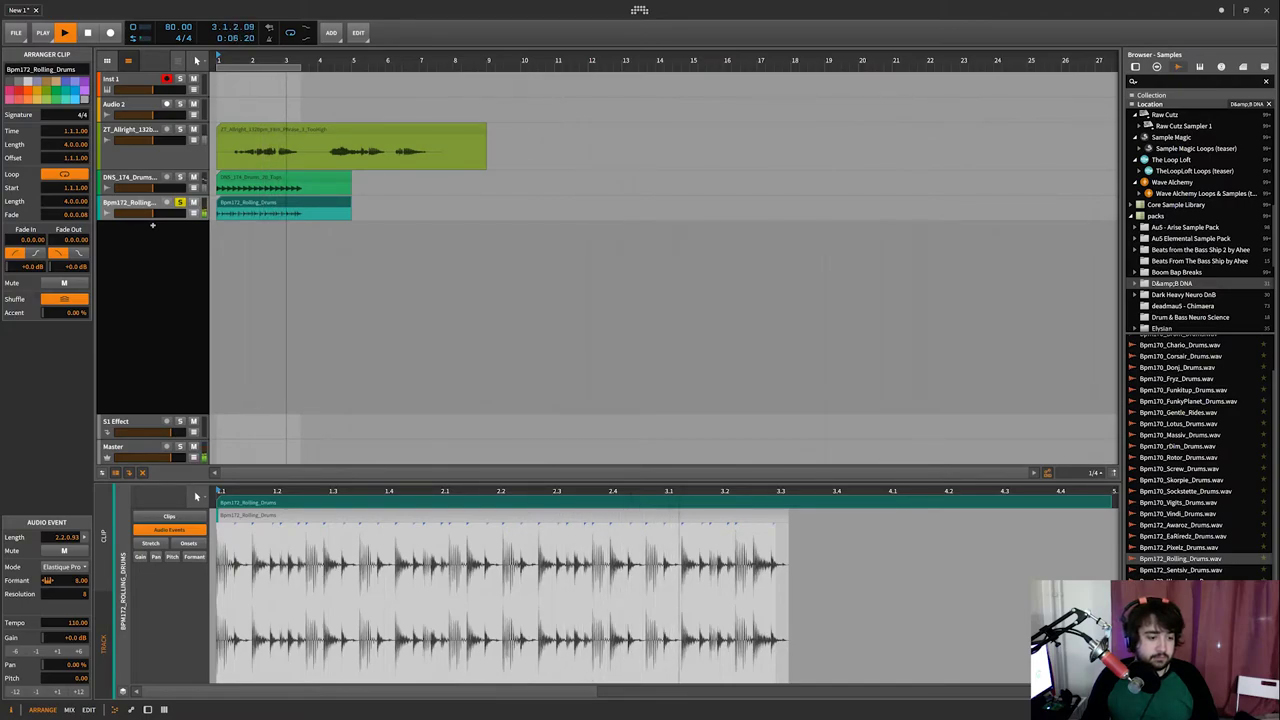
double_click(76, 580)
type("0")
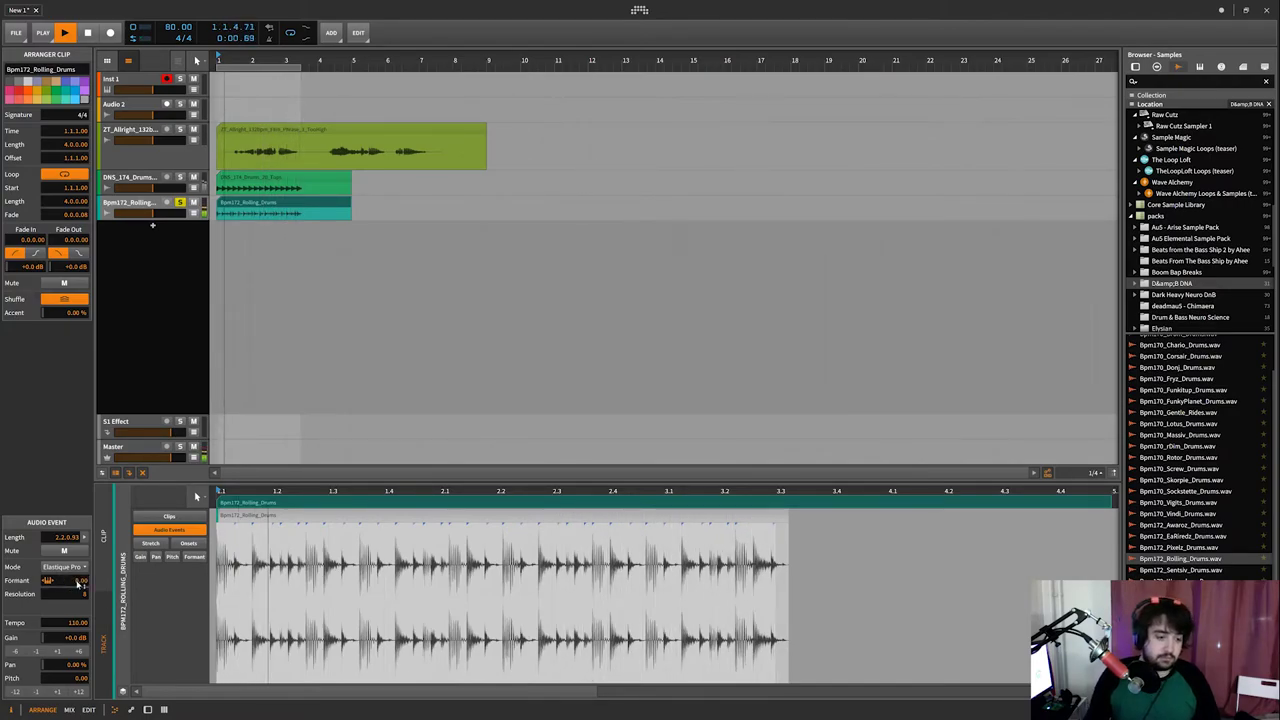
key("Return")
key("space")
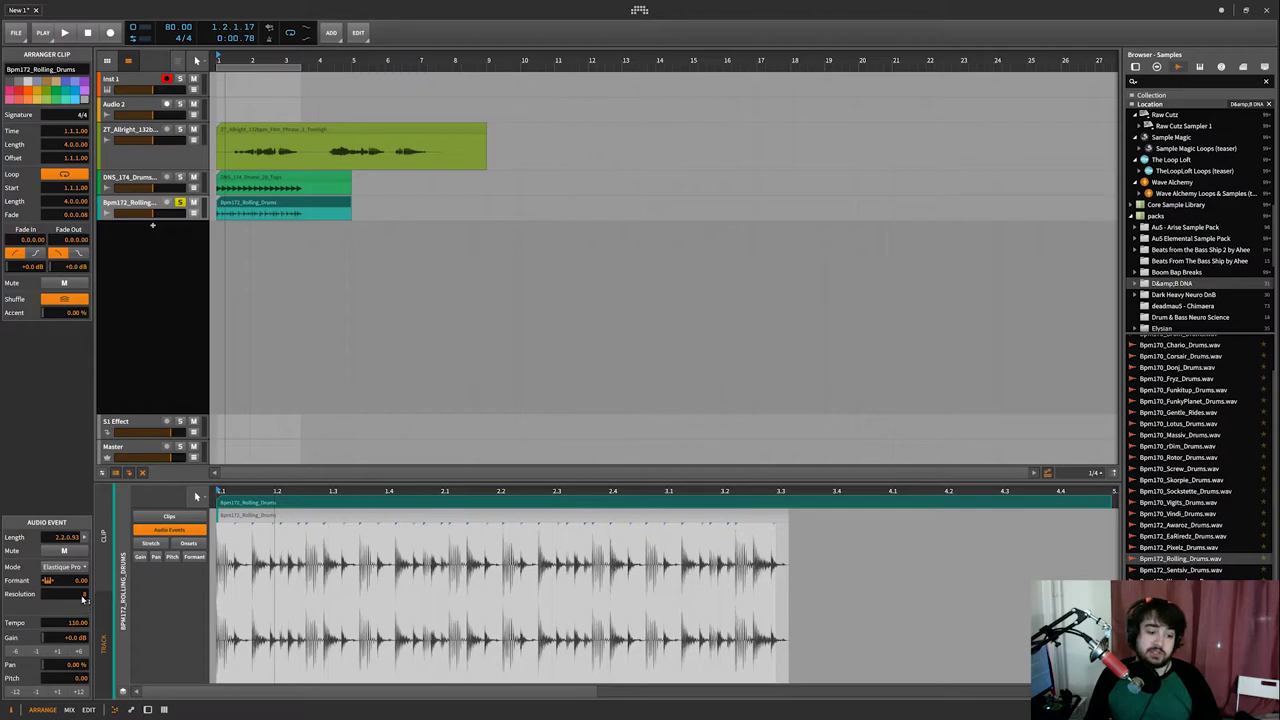
double_click(81, 594)
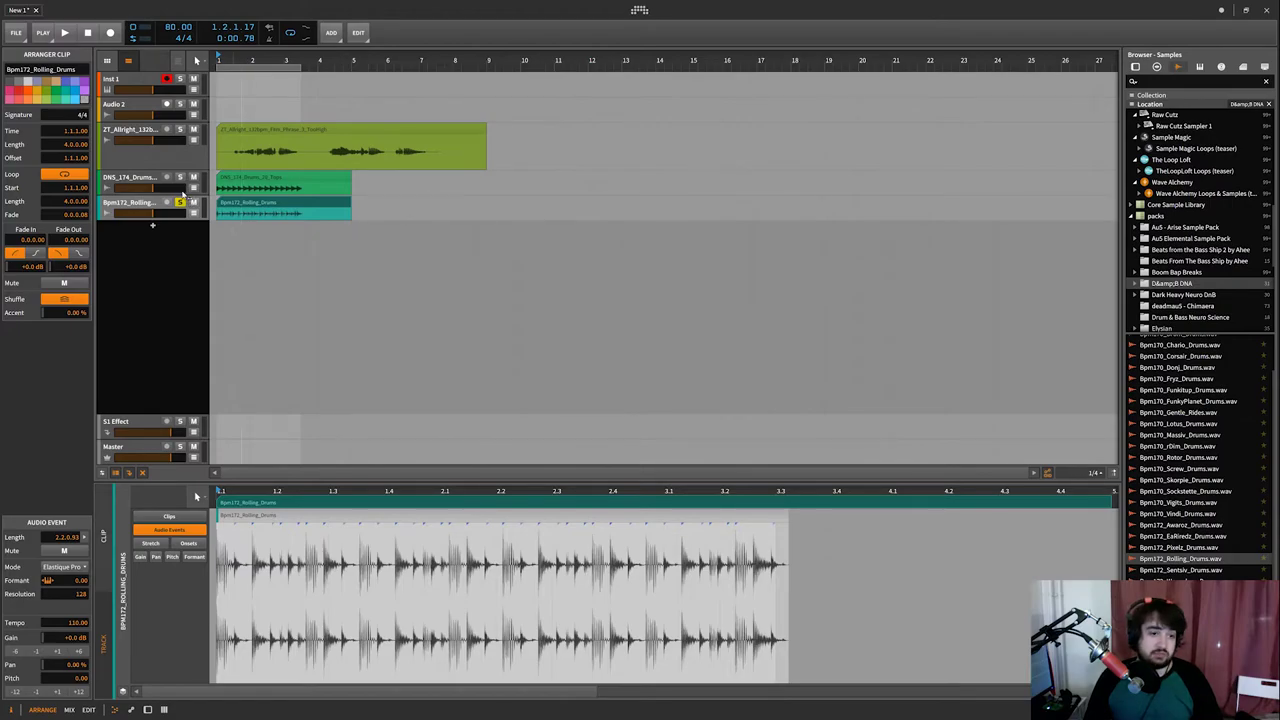
Inspect the DNS_174_Drums clip, then reselect the Bpm172_Rolling_Drums clip
left_click(153, 205)
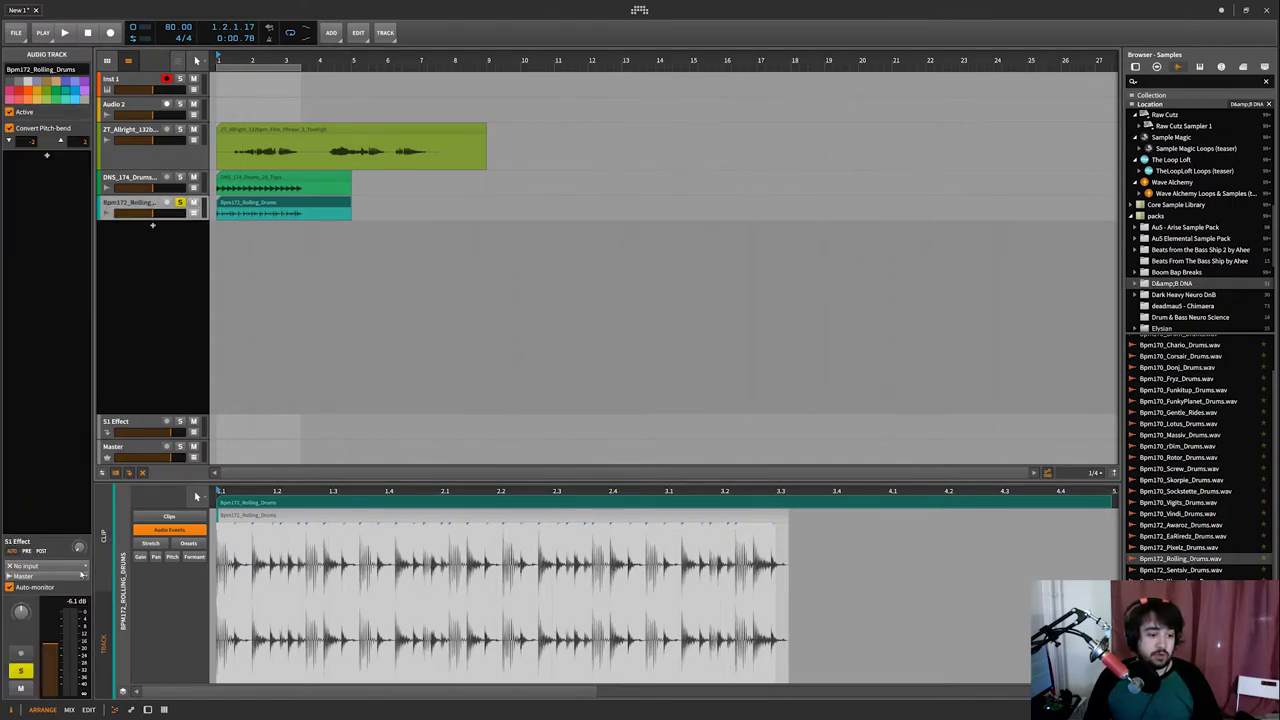
left_click(237, 178)
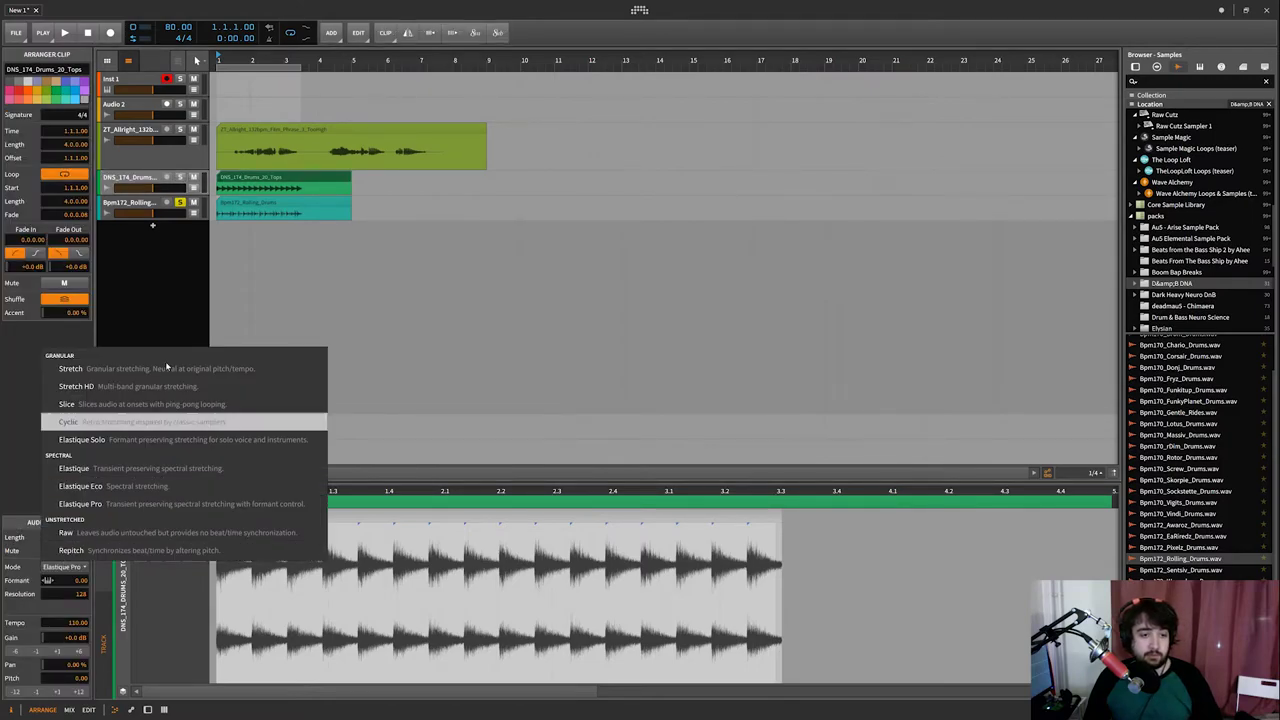
left_click(241, 207)
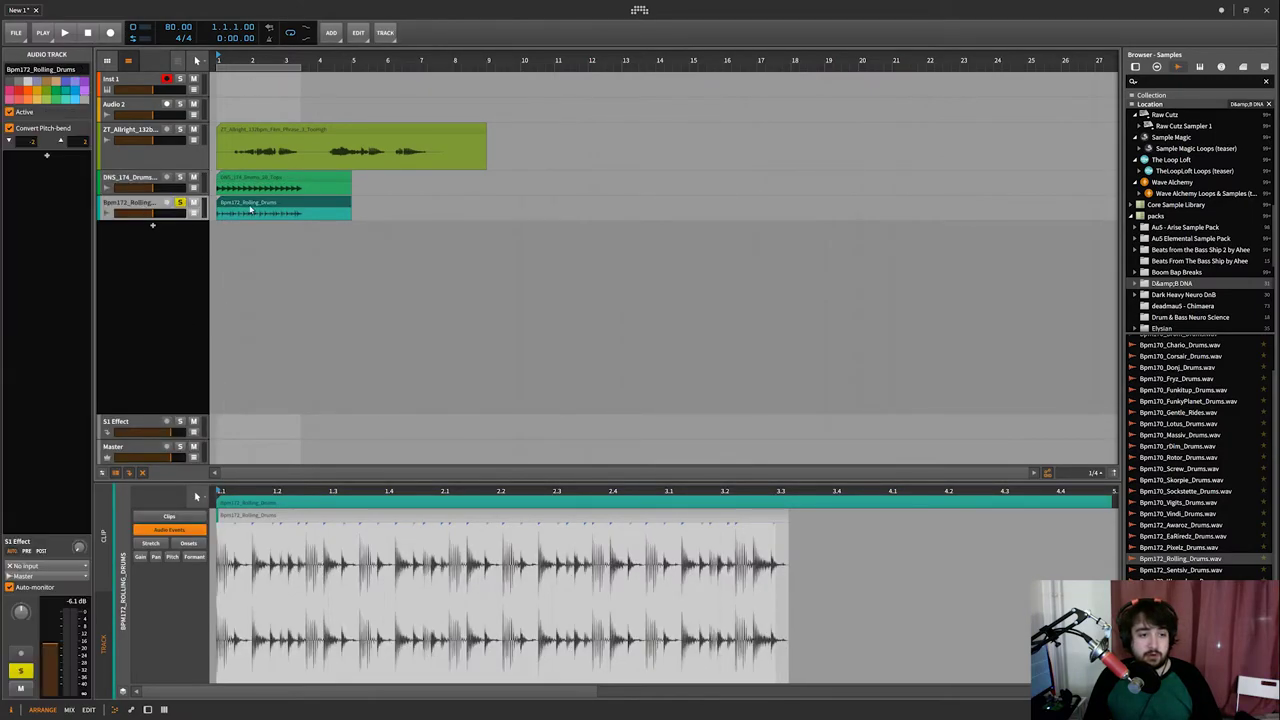
Try Elastique Solo and Elastique Pro, then set the stretch mode to Cyclic
left_click(72, 568)
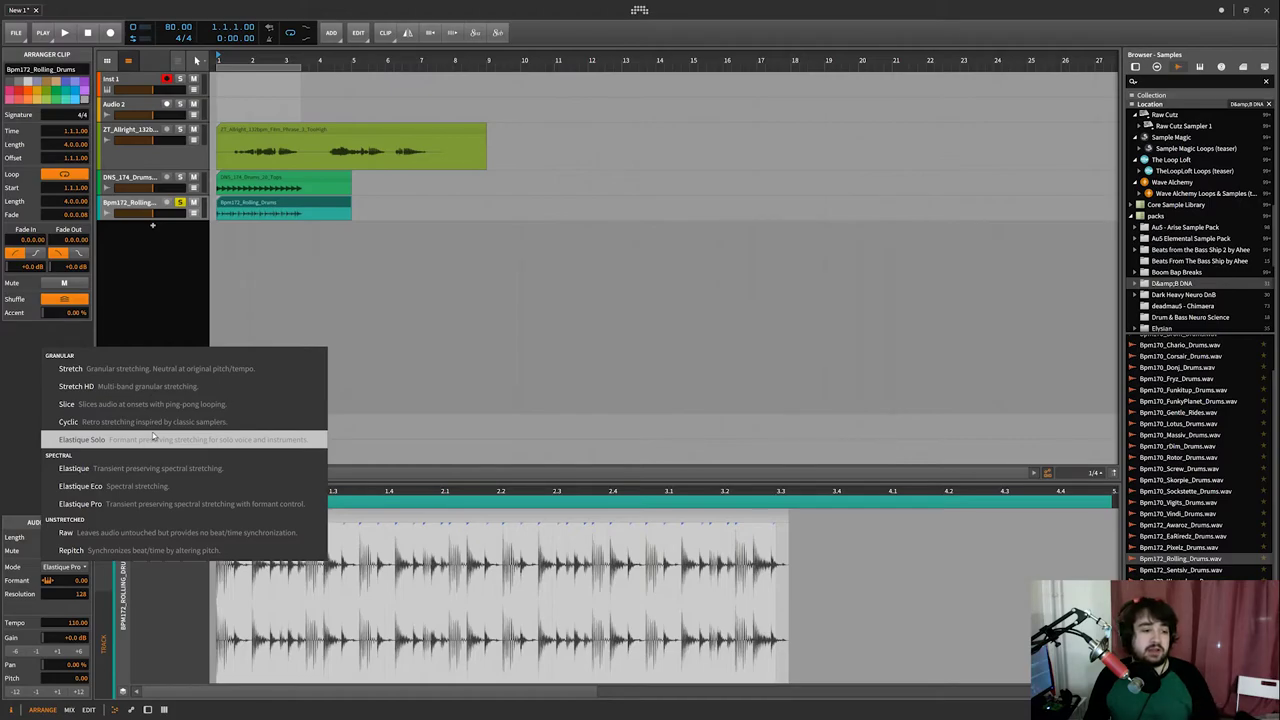
left_click(153, 437)
key("space")
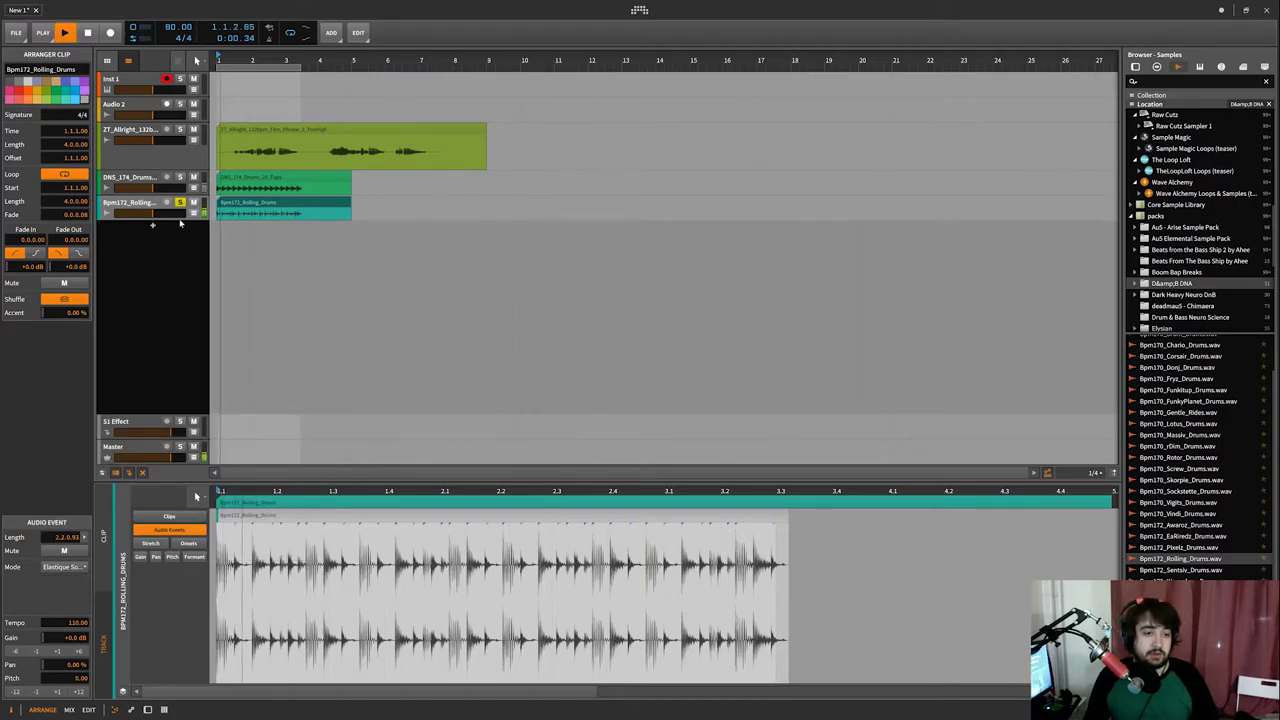
left_click(68, 567)
left_click(110, 503)
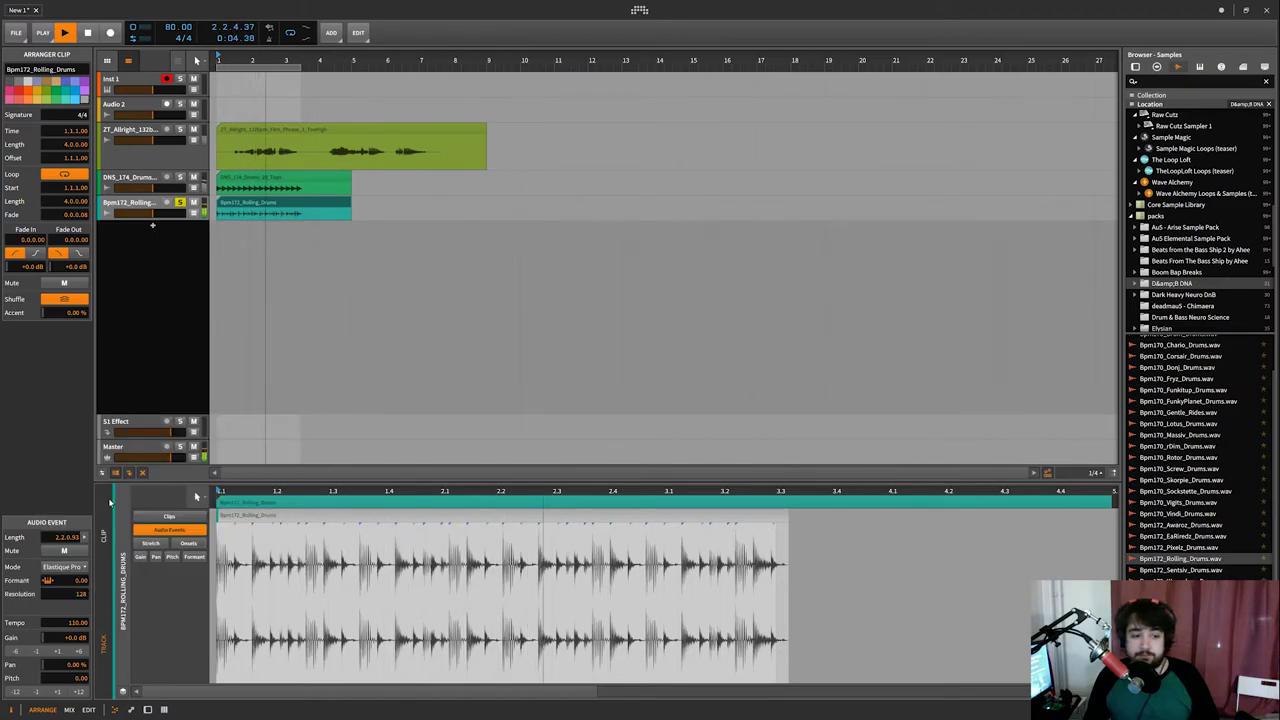
left_click(68, 567)
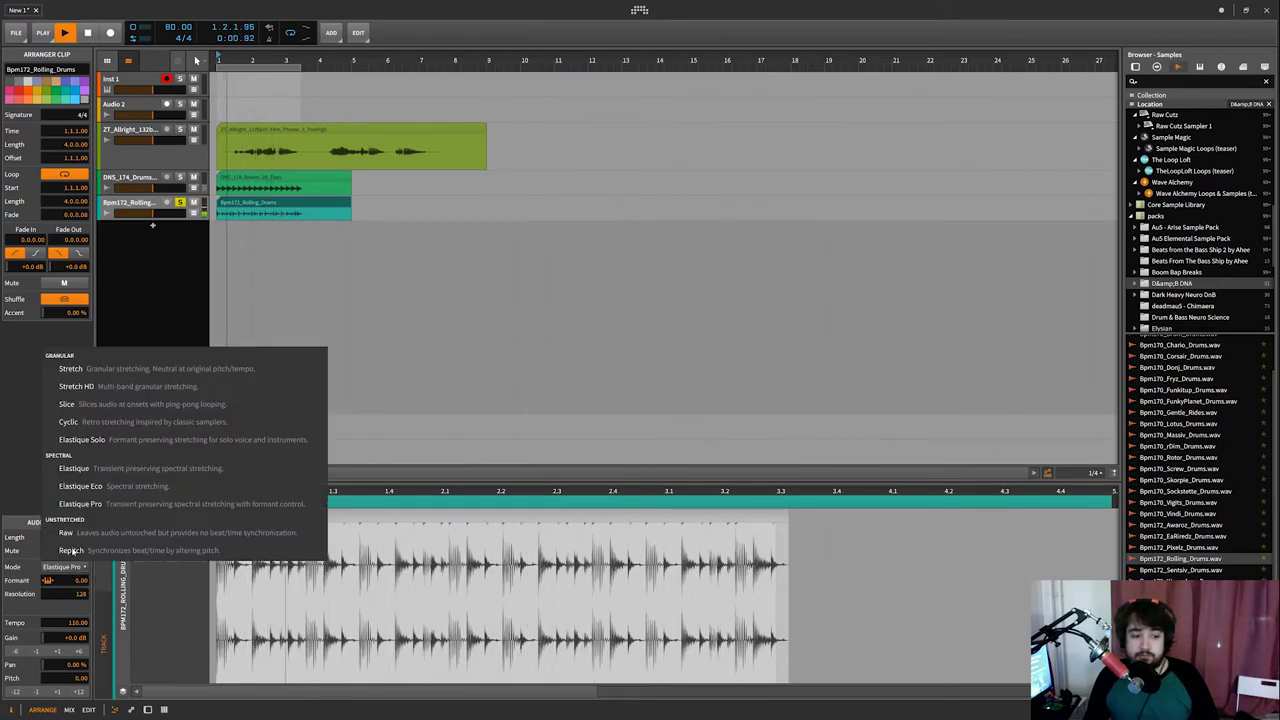
left_click(108, 440)
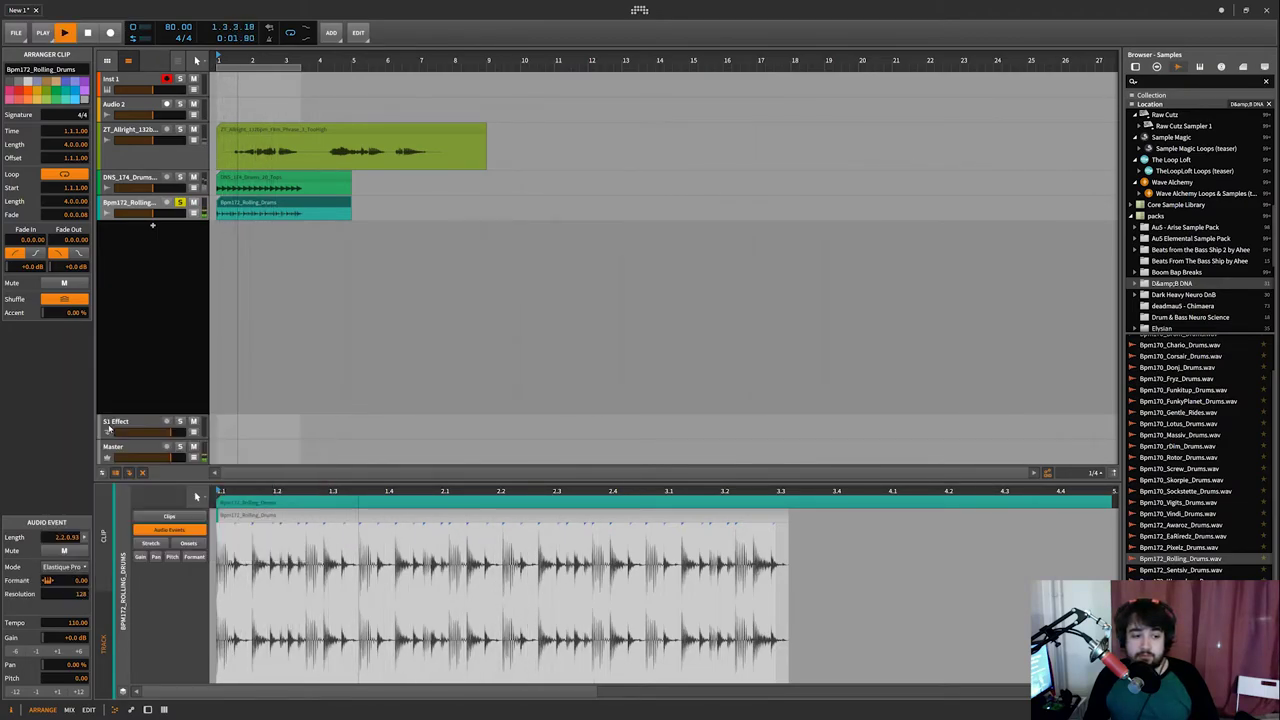
Browse the stretch mode list, keeping the clip on Cyclic
left_click(54, 568)
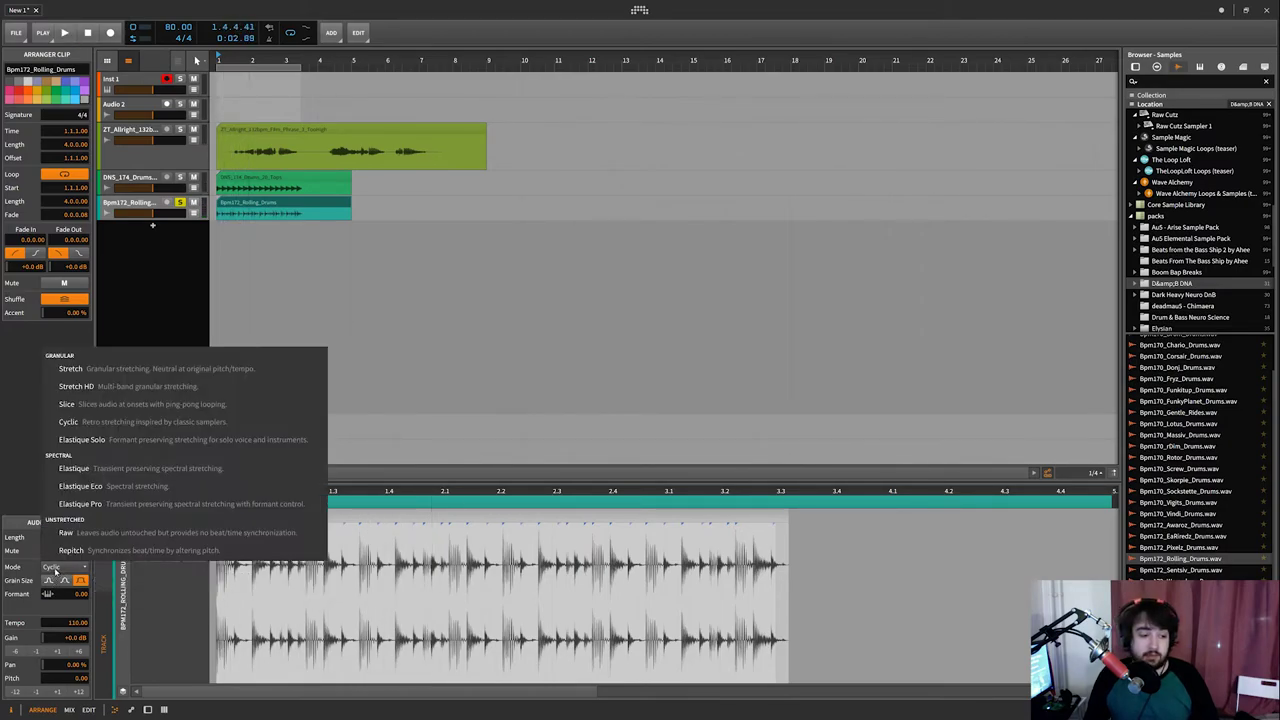
left_click(54, 568)
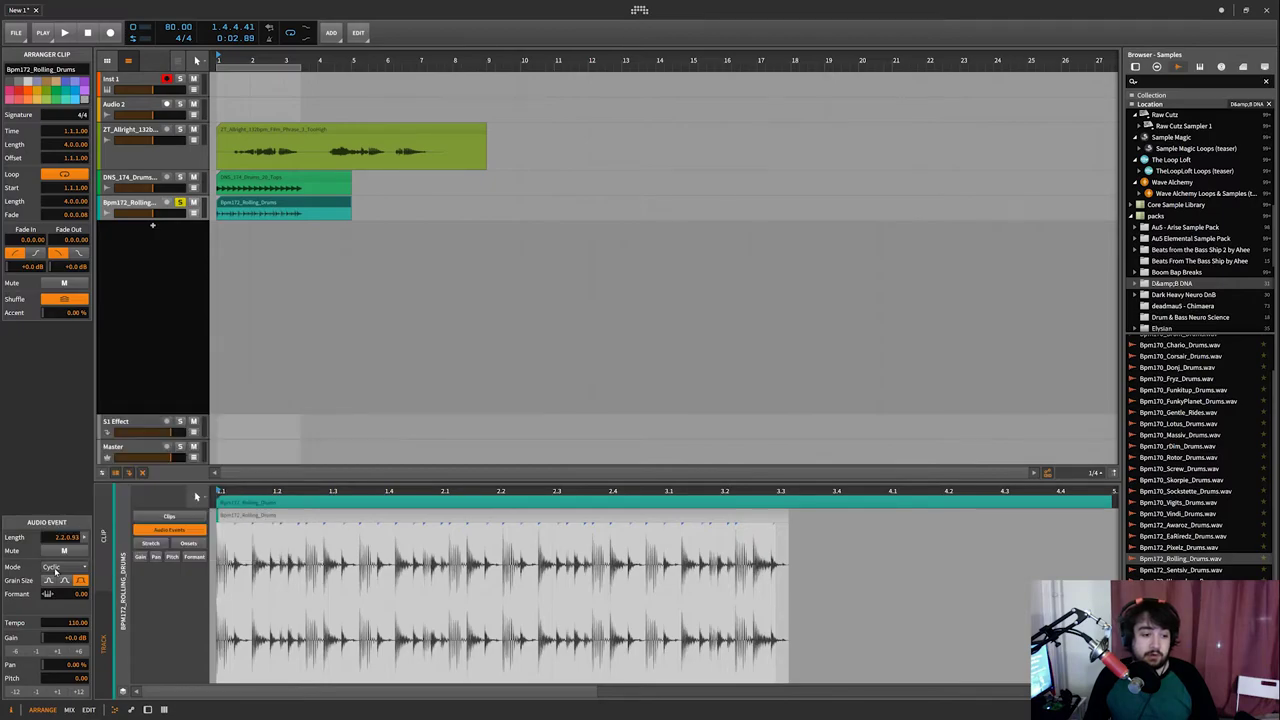
left_click(56, 568)
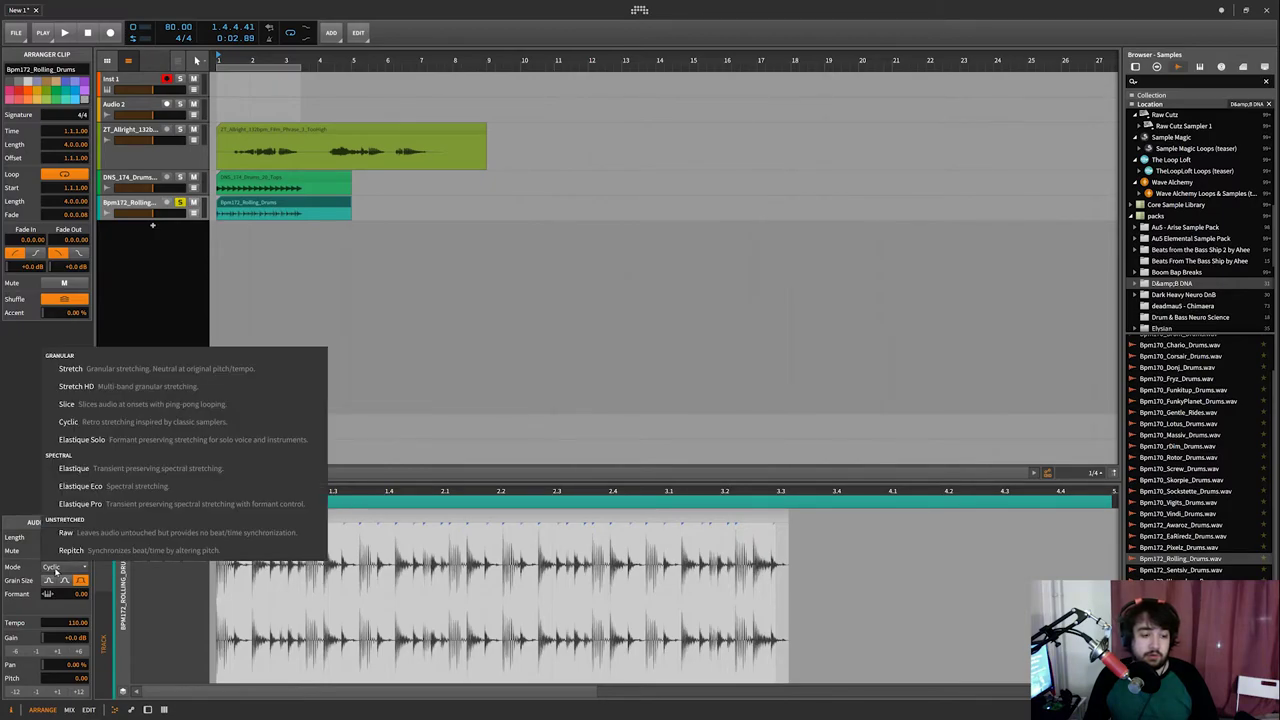
left_click(88, 427)
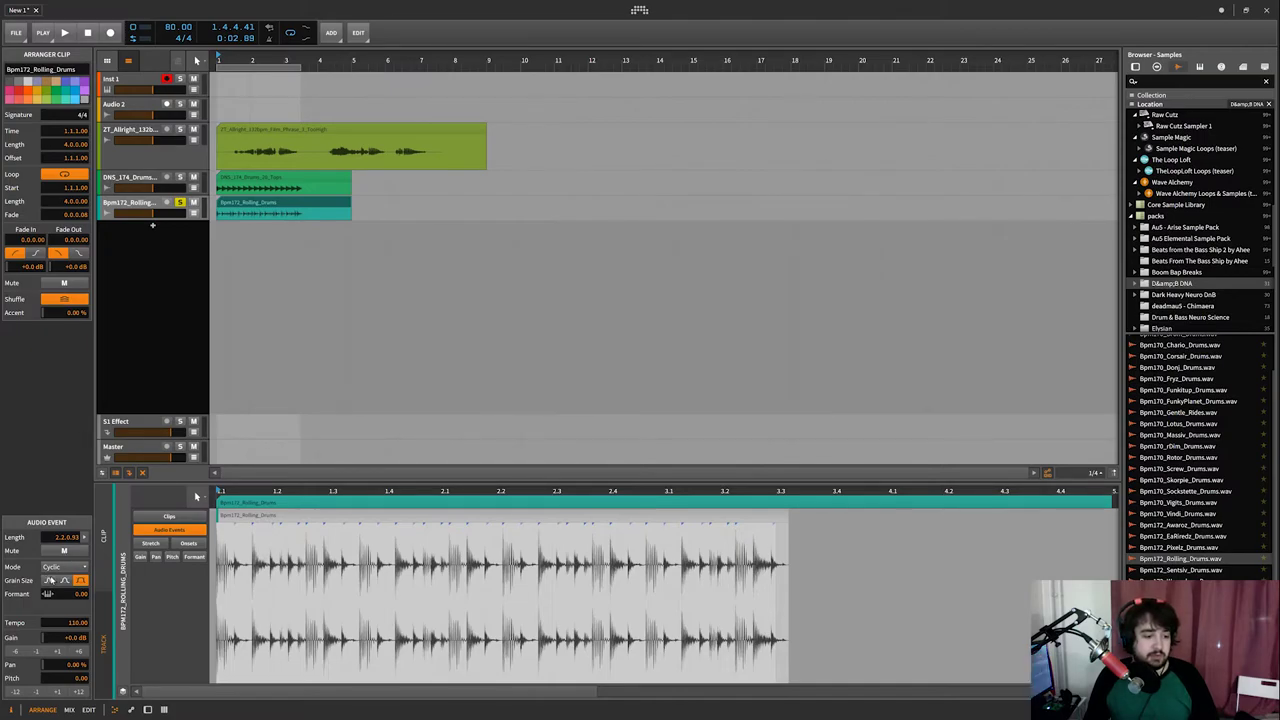
left_click(56, 568)
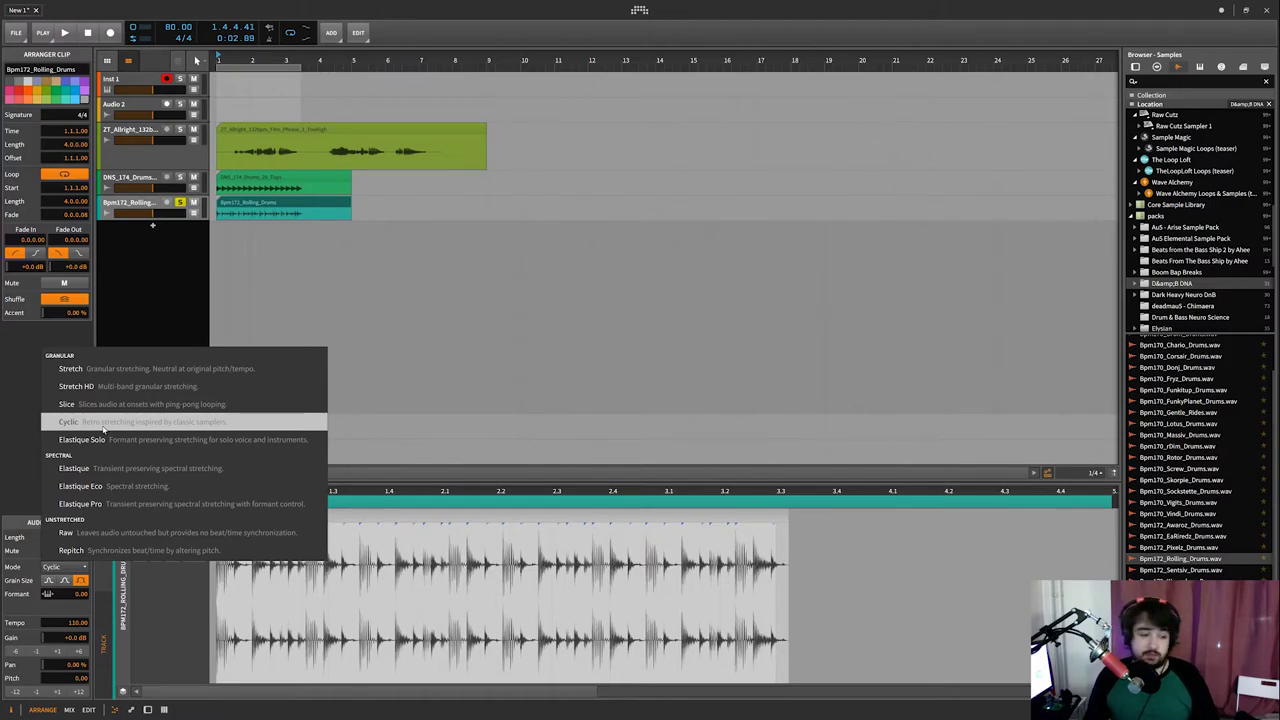
left_click(103, 422)
Play the loop and try other grain sizes, returning to the original one
key("space")
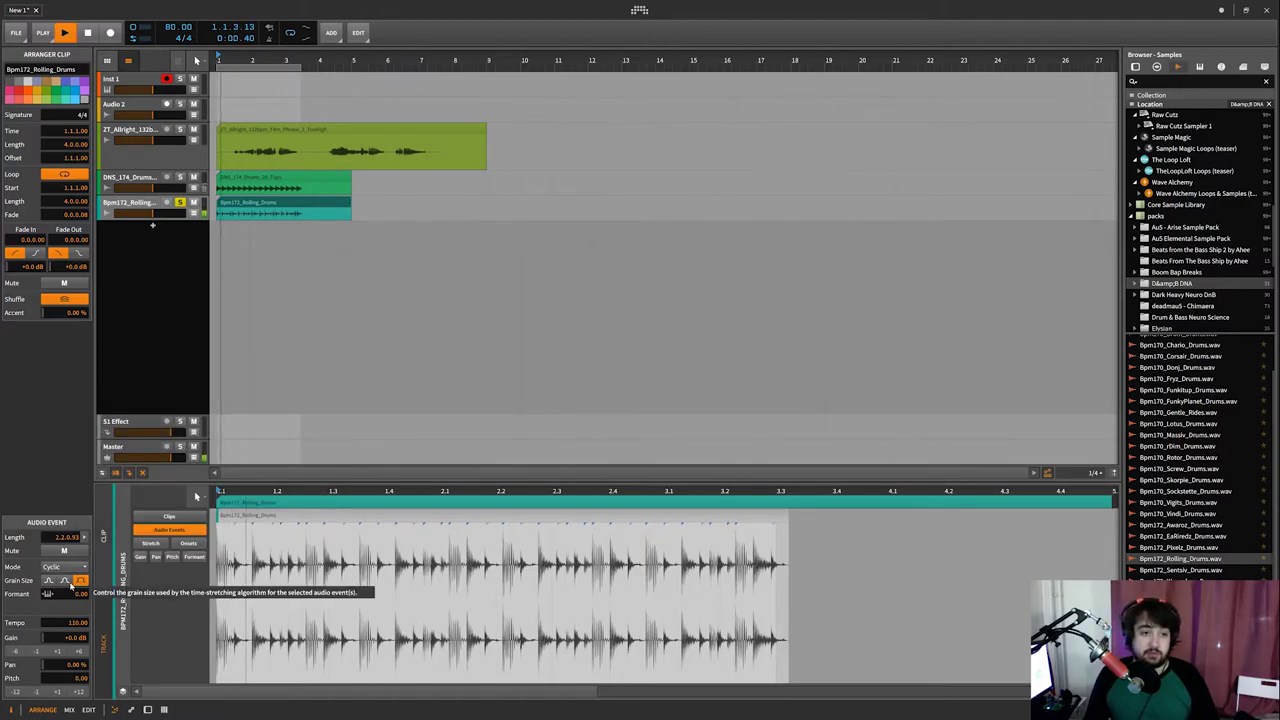
left_click(49, 581)
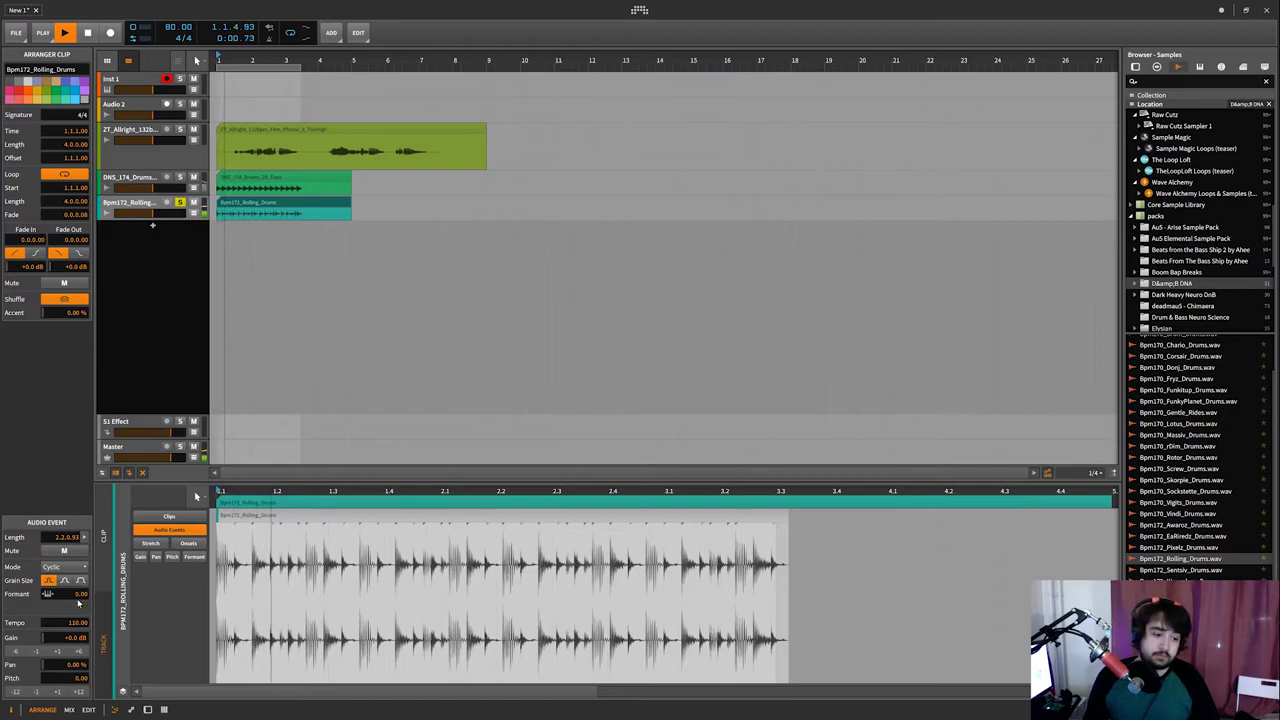
left_click(64, 582)
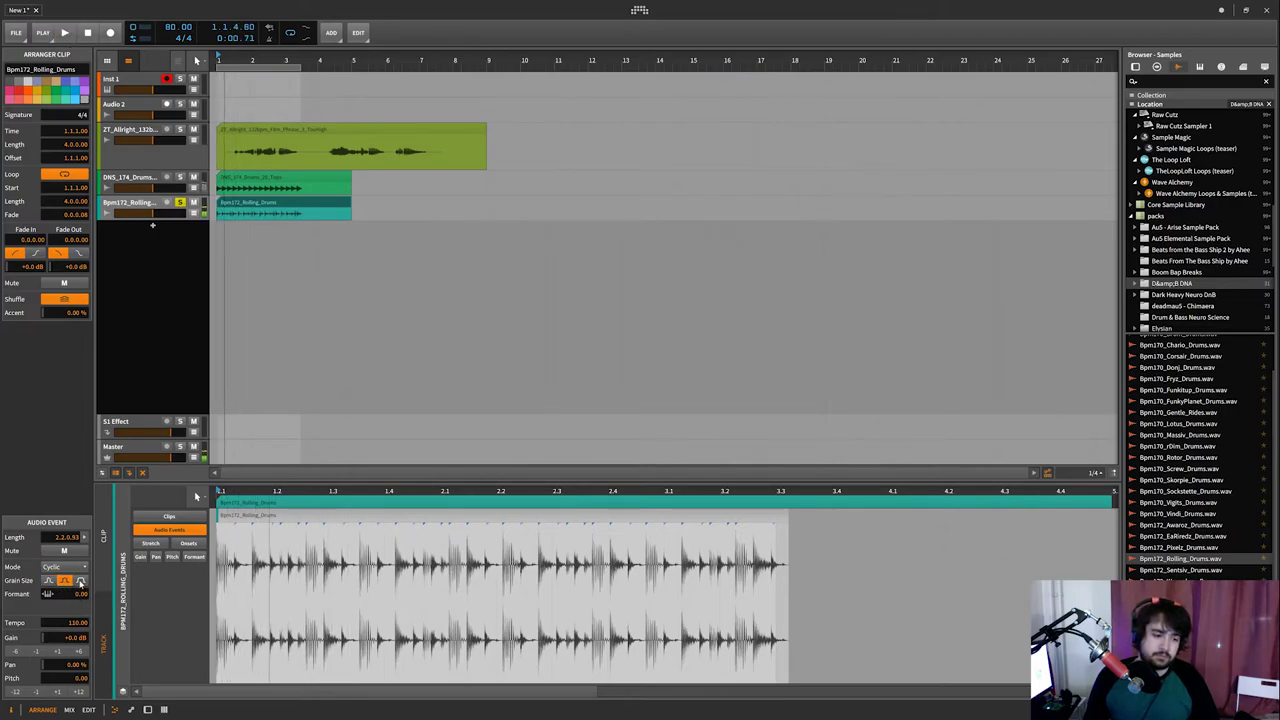
left_click(80, 581)
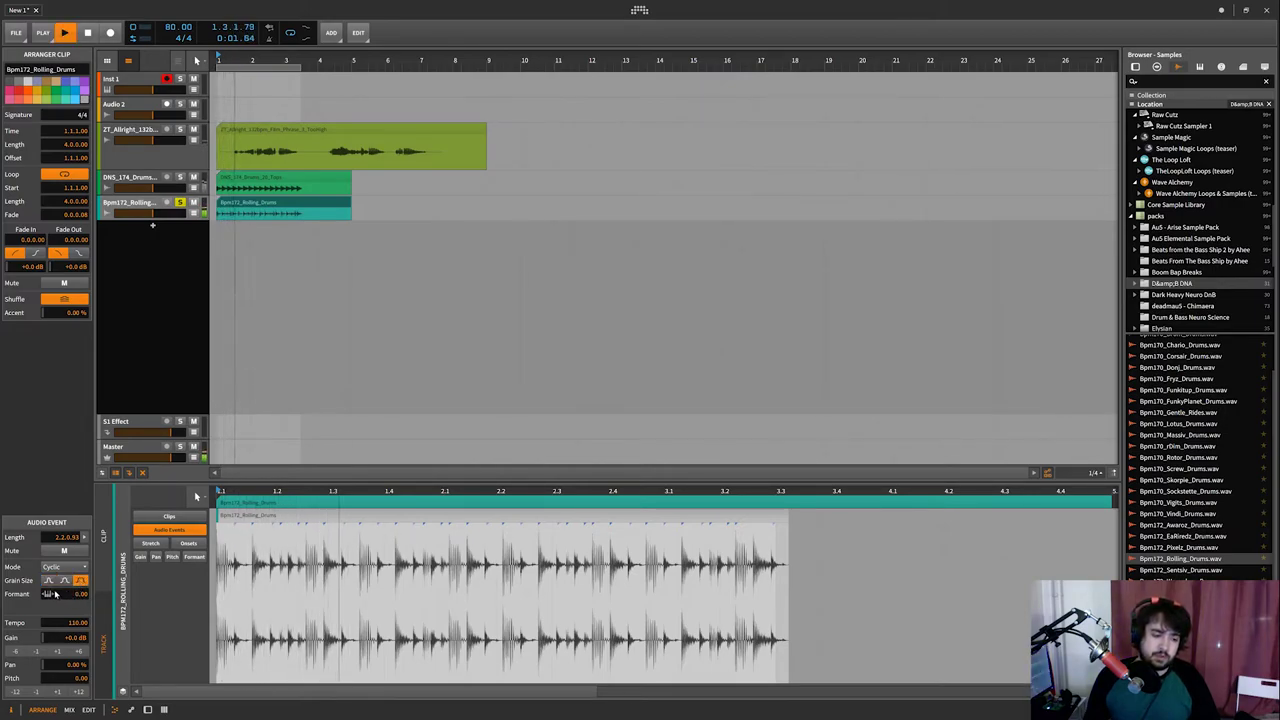
Raise the Formant to 24.00, then reset it to 0
left_click_drag(76, 594, 76, 560)
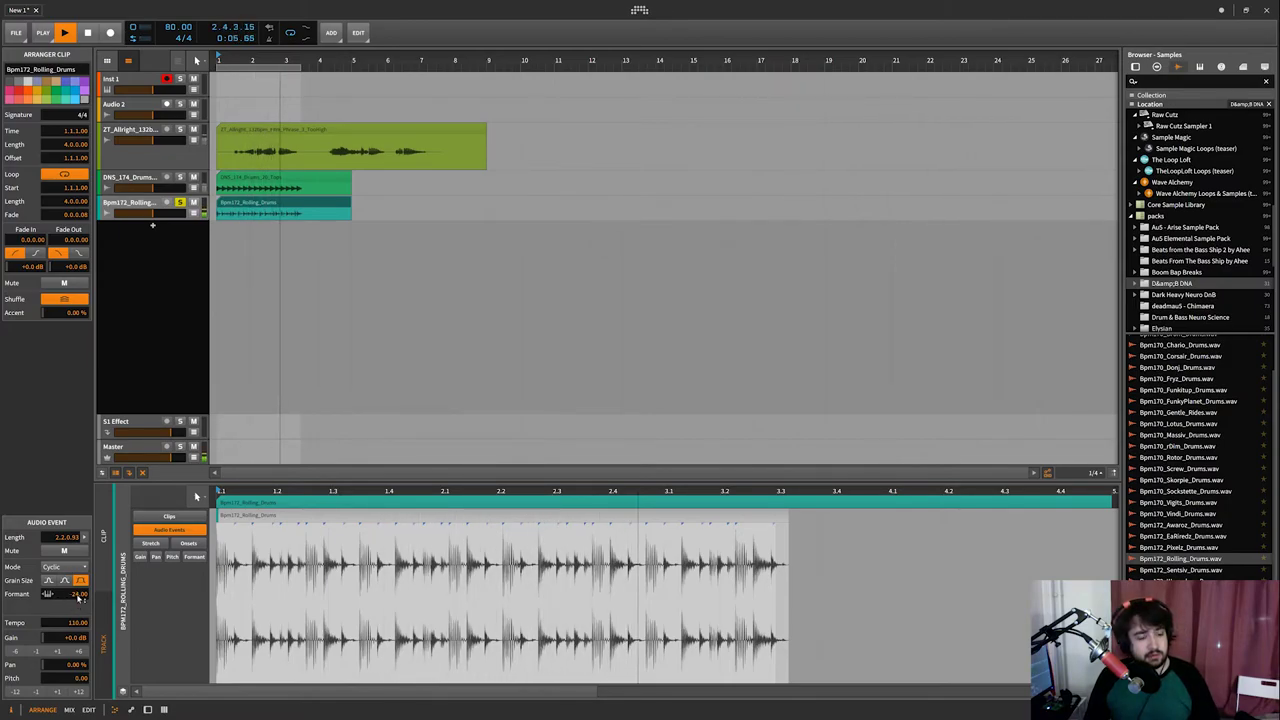
double_click(76, 594)
type("0")
key("Return")
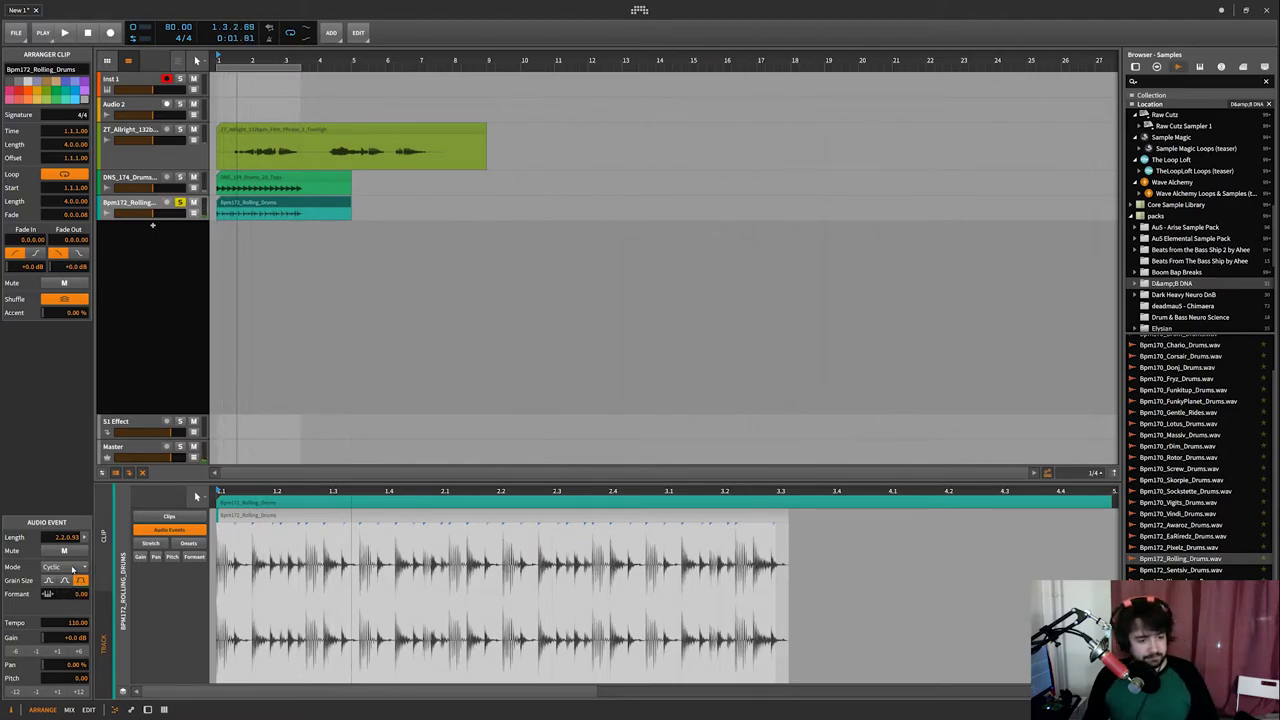
left_click(66, 567)
Switch the loop to Slice mode and lower the Formant to about -24
left_click(101, 404)
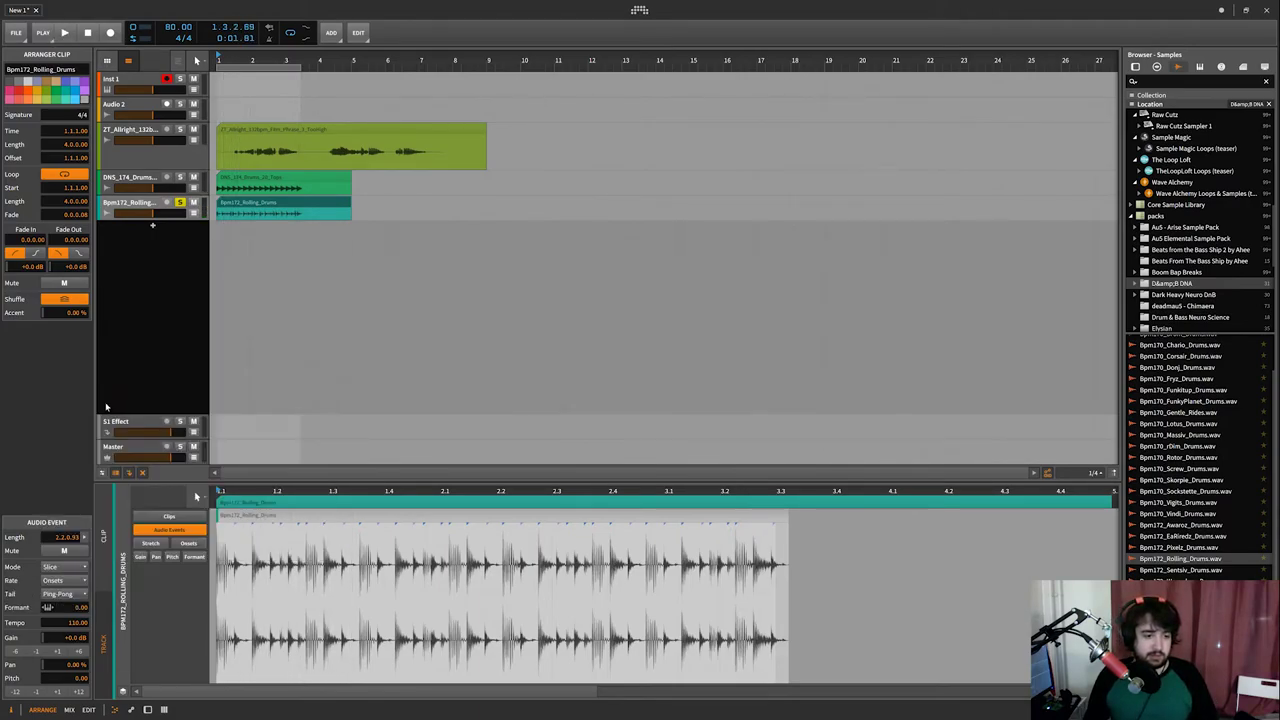
key("space")
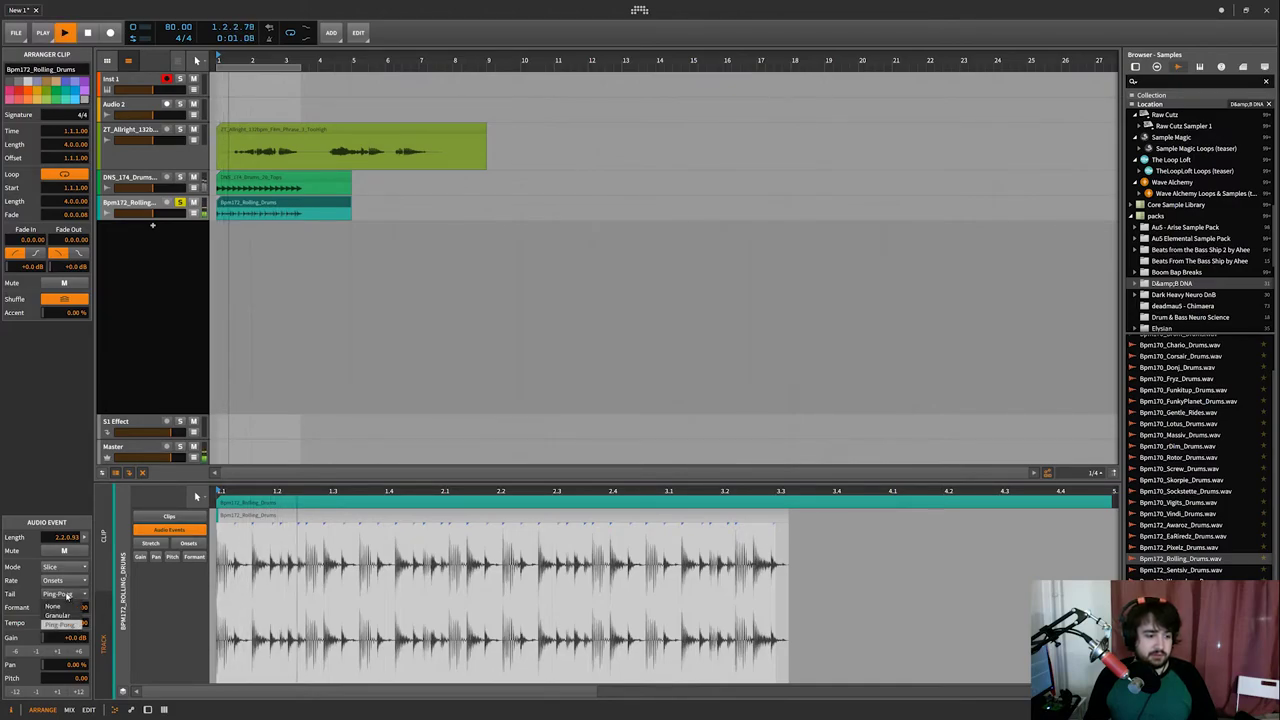
left_click_drag(72, 607, 73, 612)
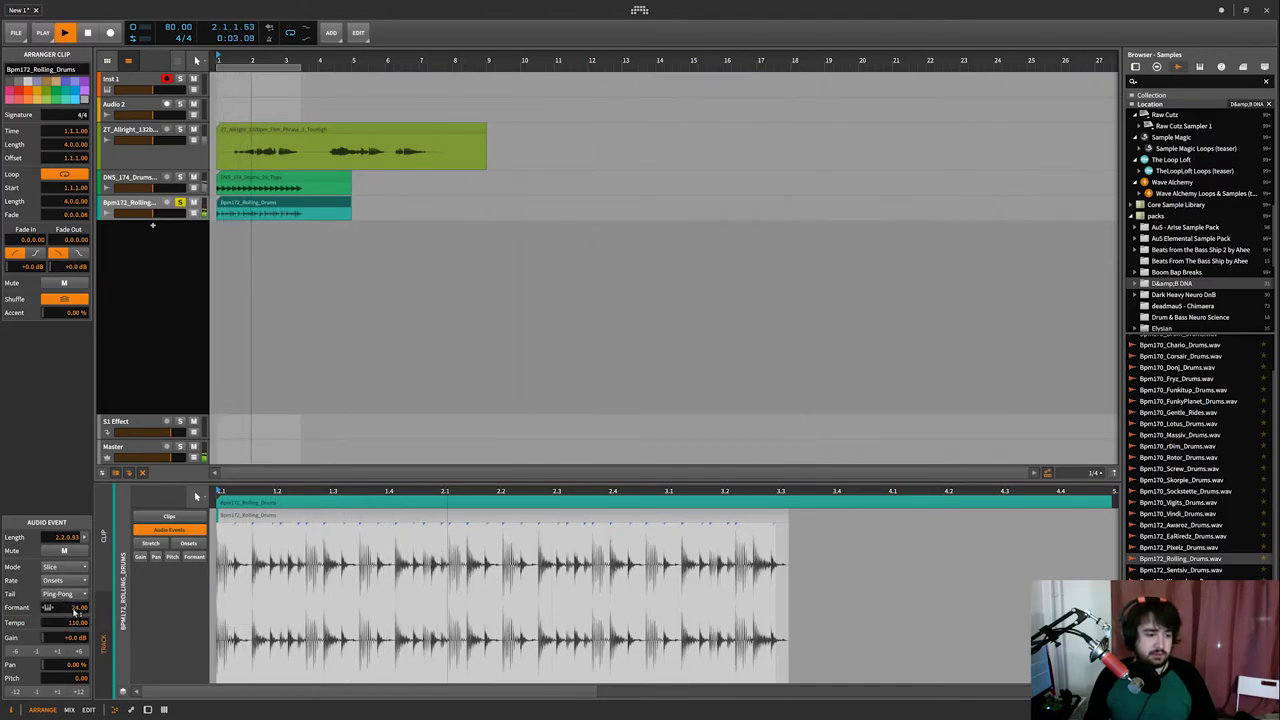
Recheck the mode list keeping Slice, stop playback and zoom the clip editor
left_click(63, 567)
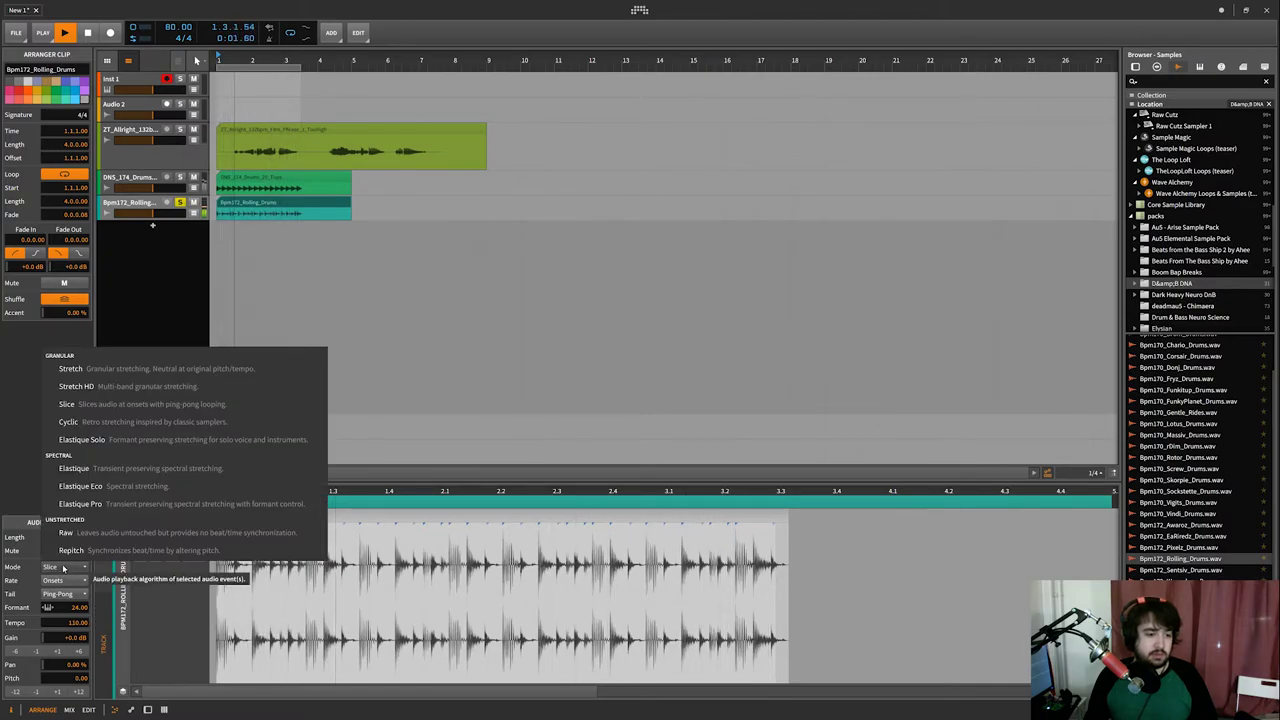
left_click(63, 567)
key("space")
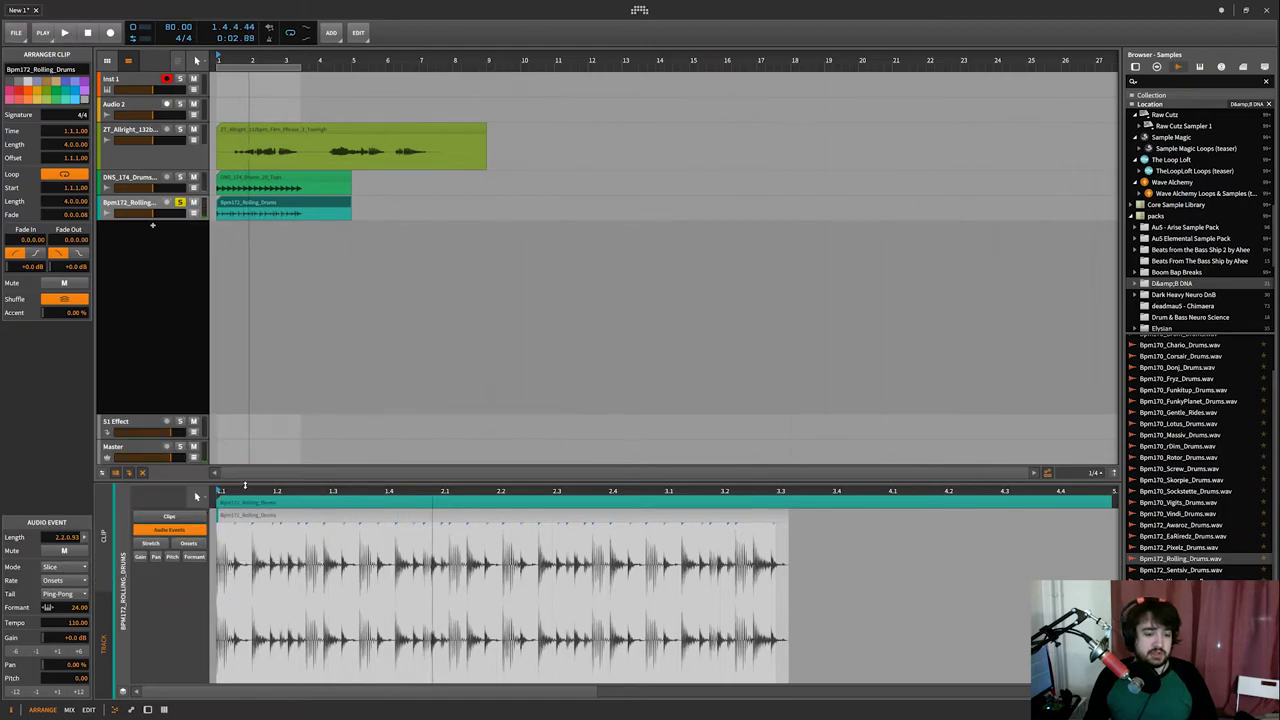
scroll(220, 528, "down", 2)
scroll(220, 528, "up", 5)
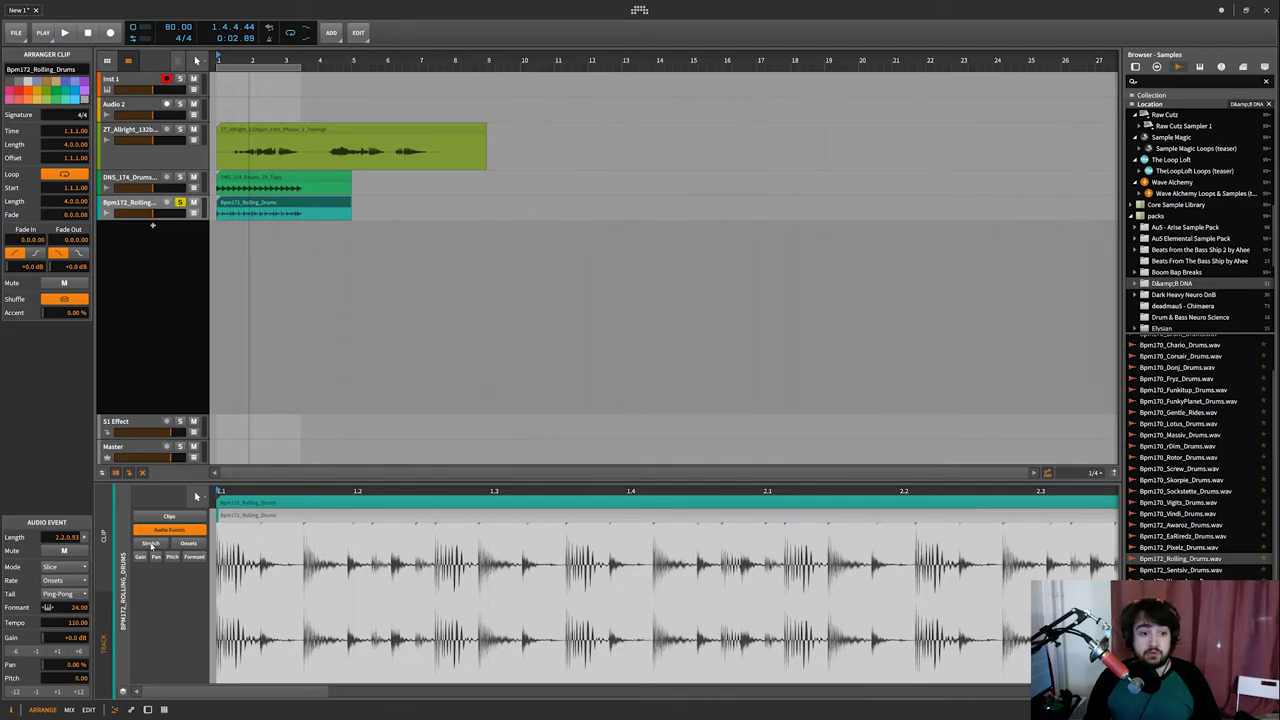
Enable Stretch and drag a beat marker to warp the loop to a 133.45 event tempo
left_click(150, 543)
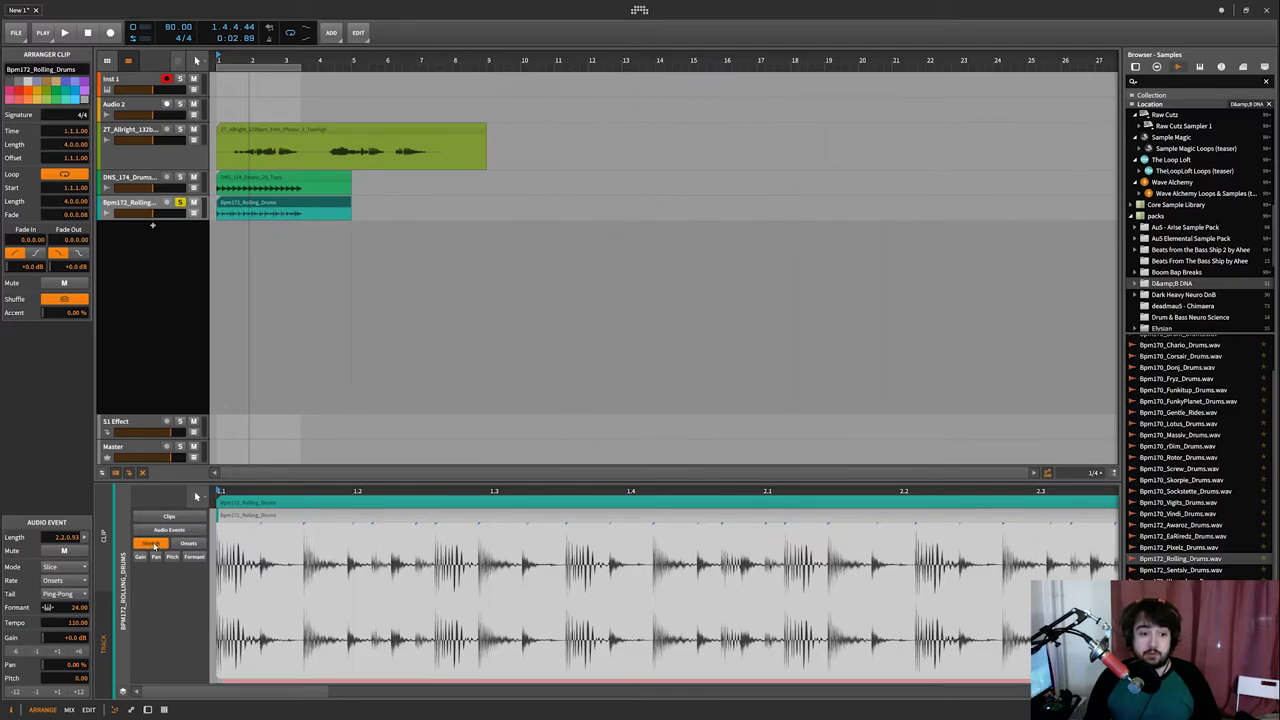
left_click(220, 680)
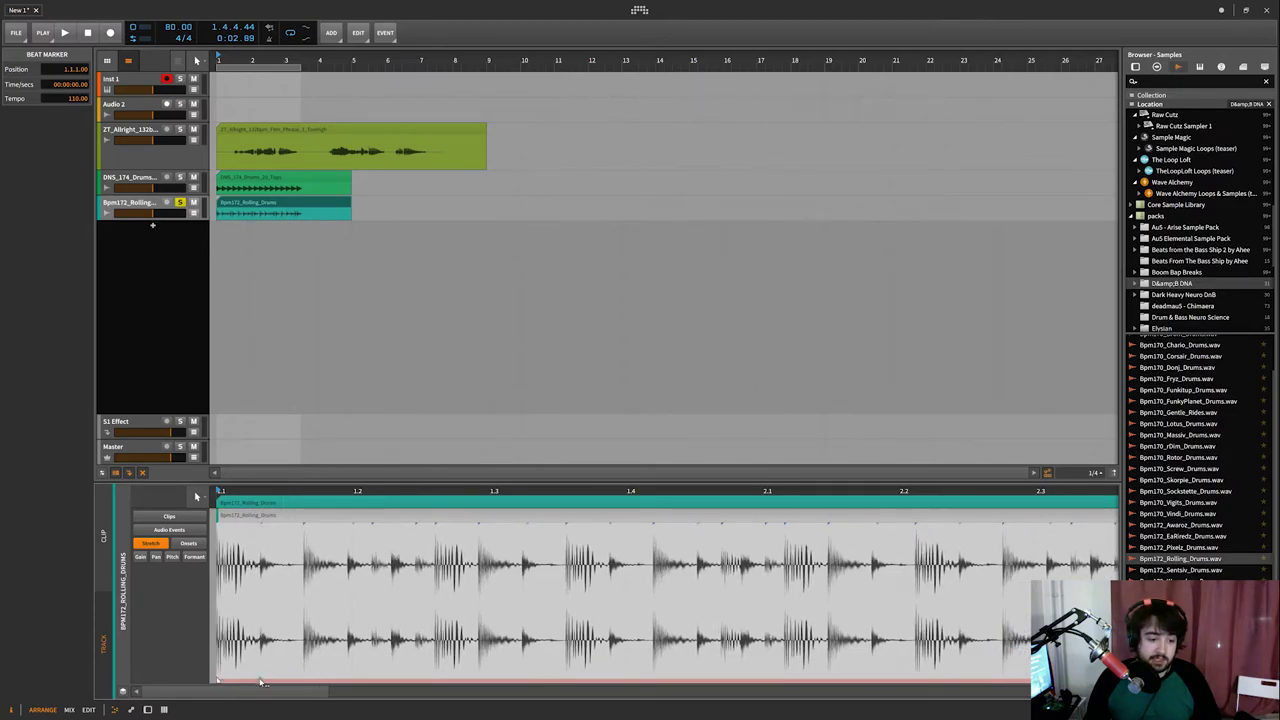
left_click_drag(259, 682, 288, 684)
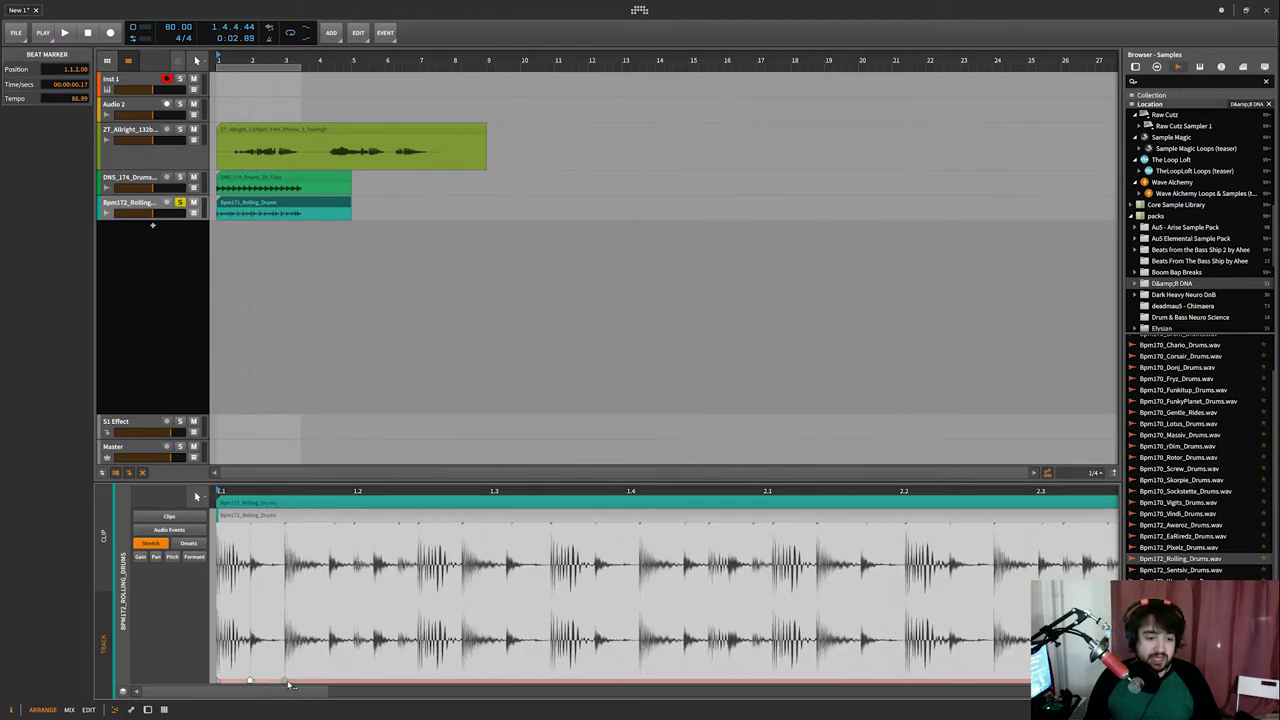
key("space")
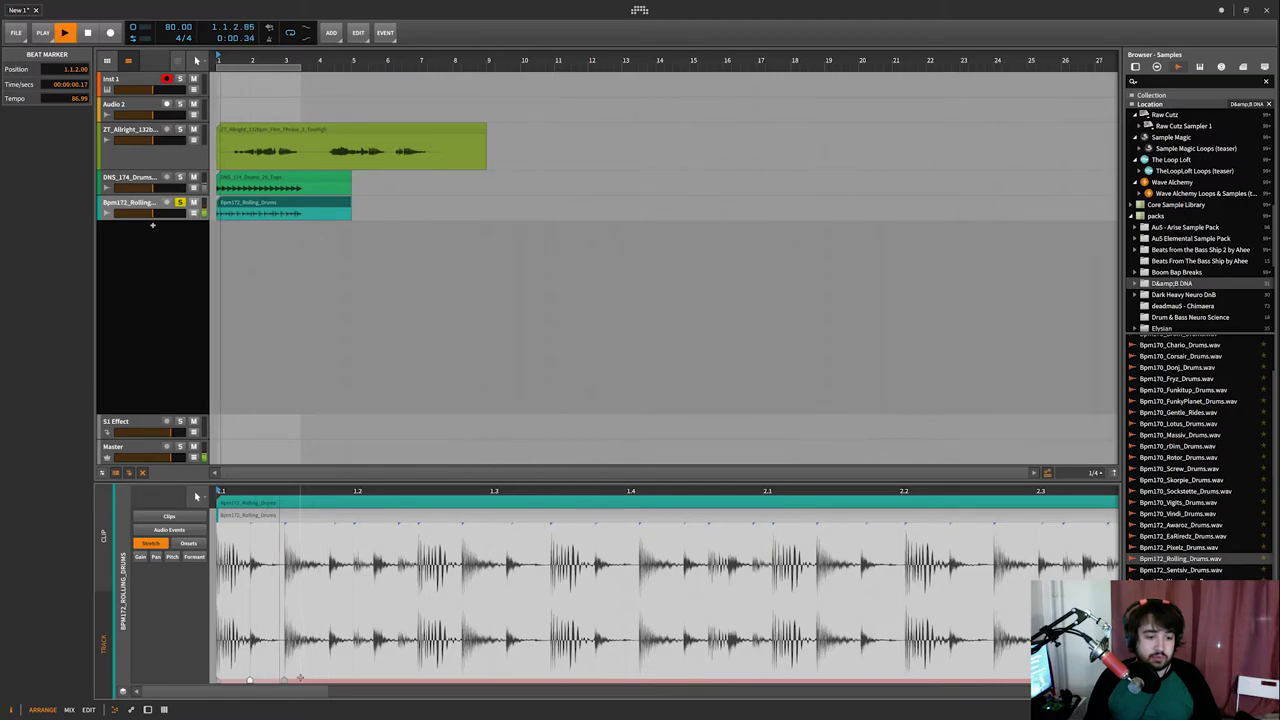
key("space")
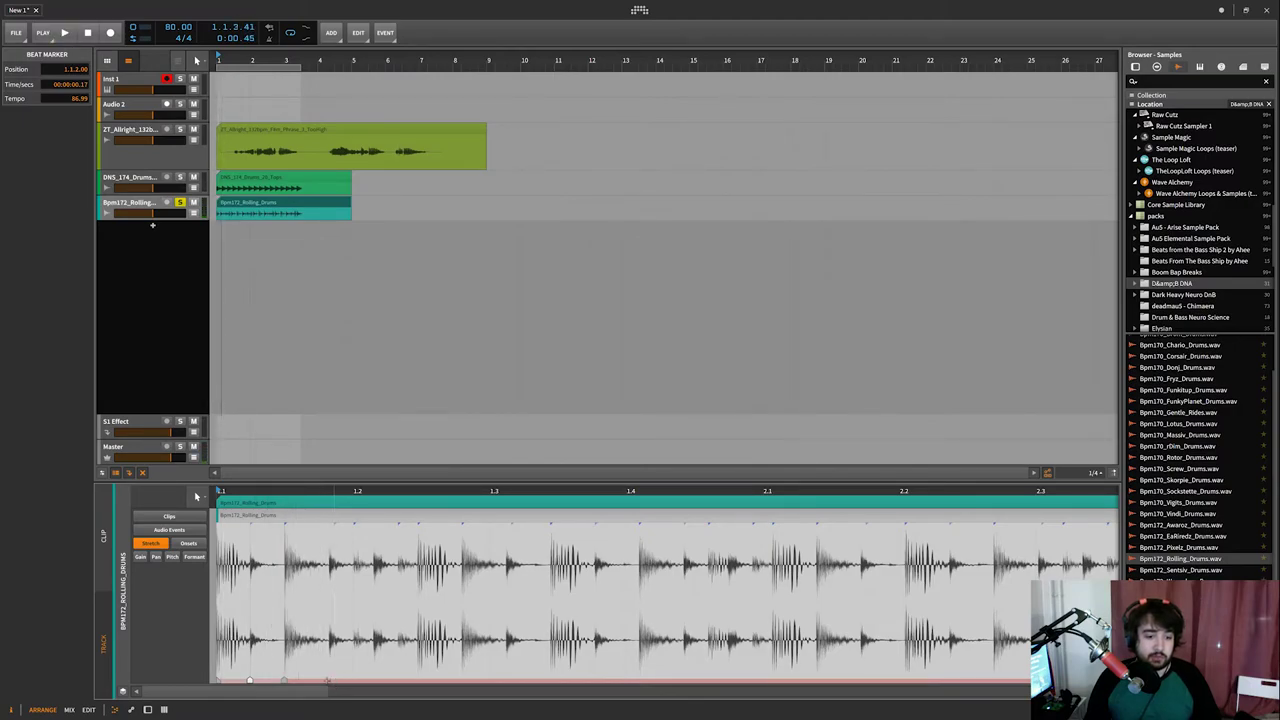
left_click_drag(250, 681, 268, 681)
key("space")
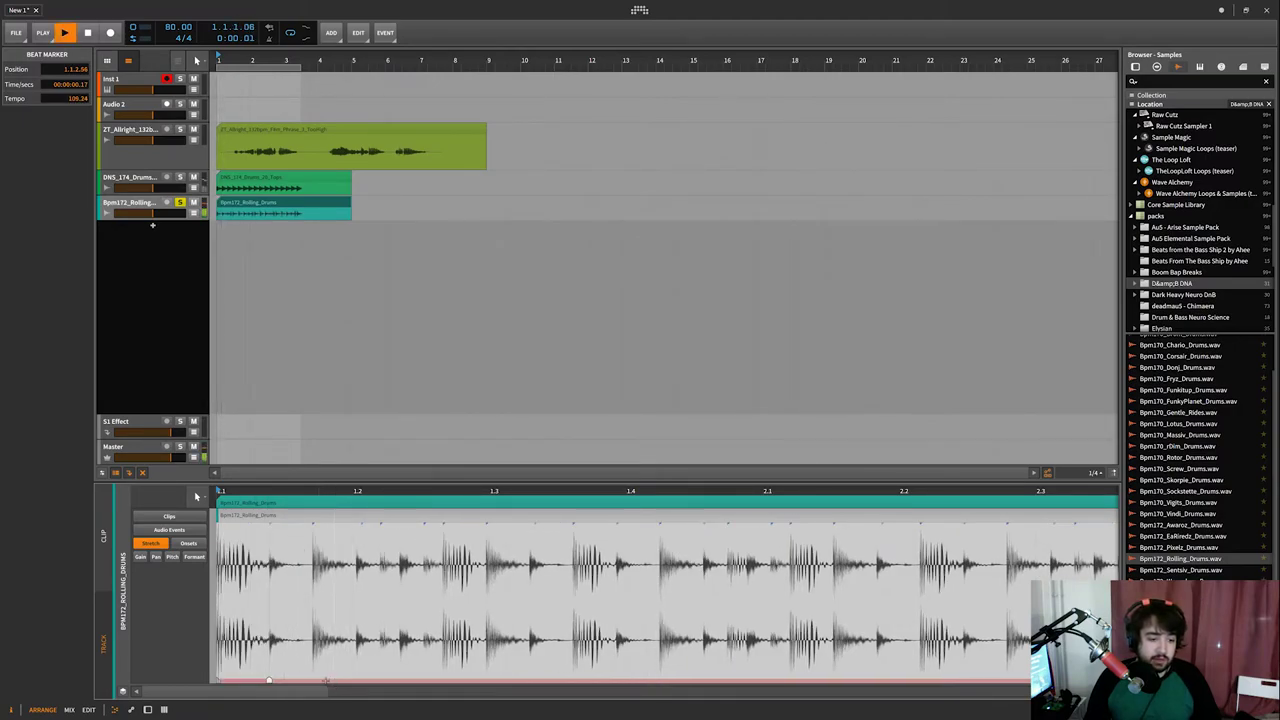
Reselect the drum clip and set the slice Tail to Granular
left_click(248, 206)
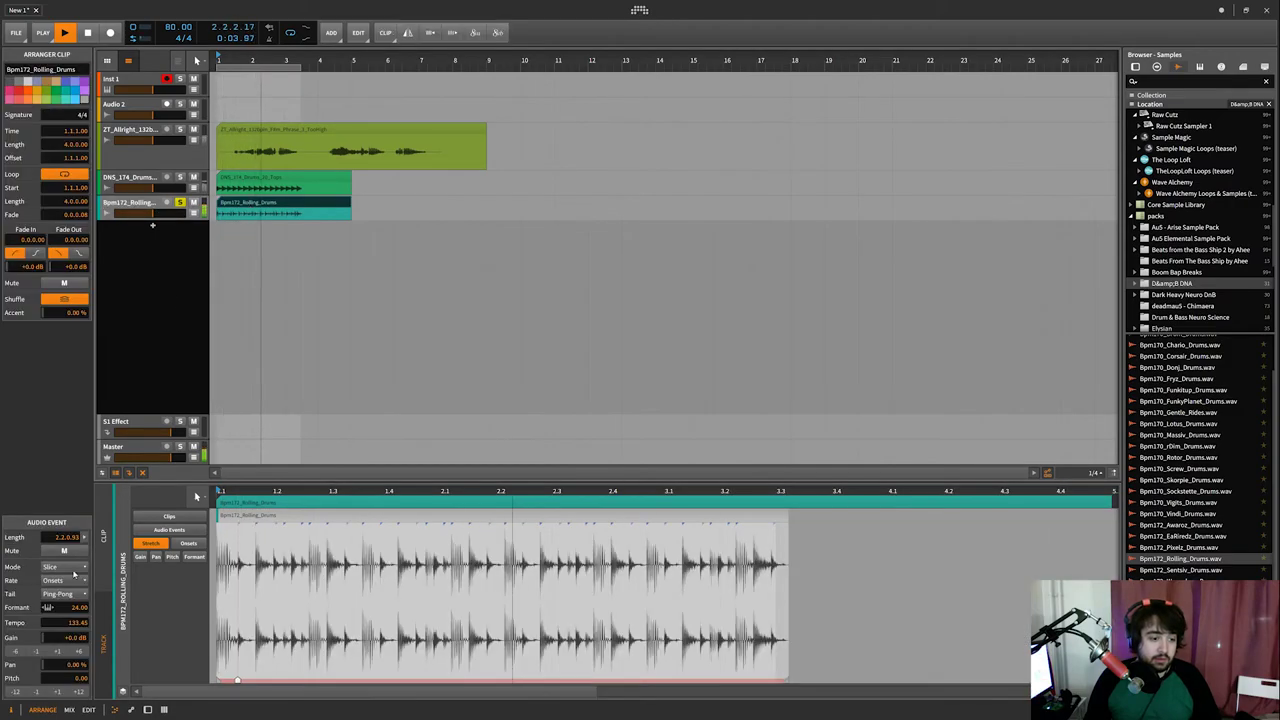
left_click(57, 594)
left_click(65, 615)
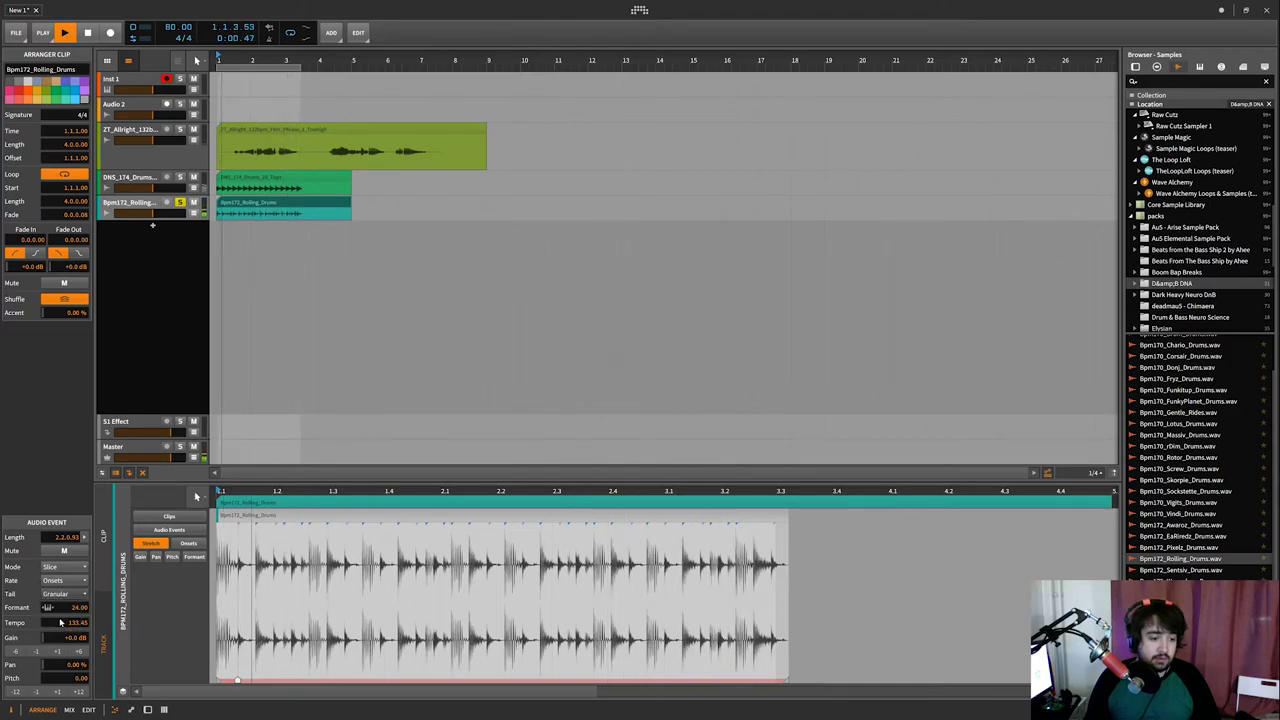
Set the slice Rate to 1/4 after briefly trying 1/32
left_click(65, 580)
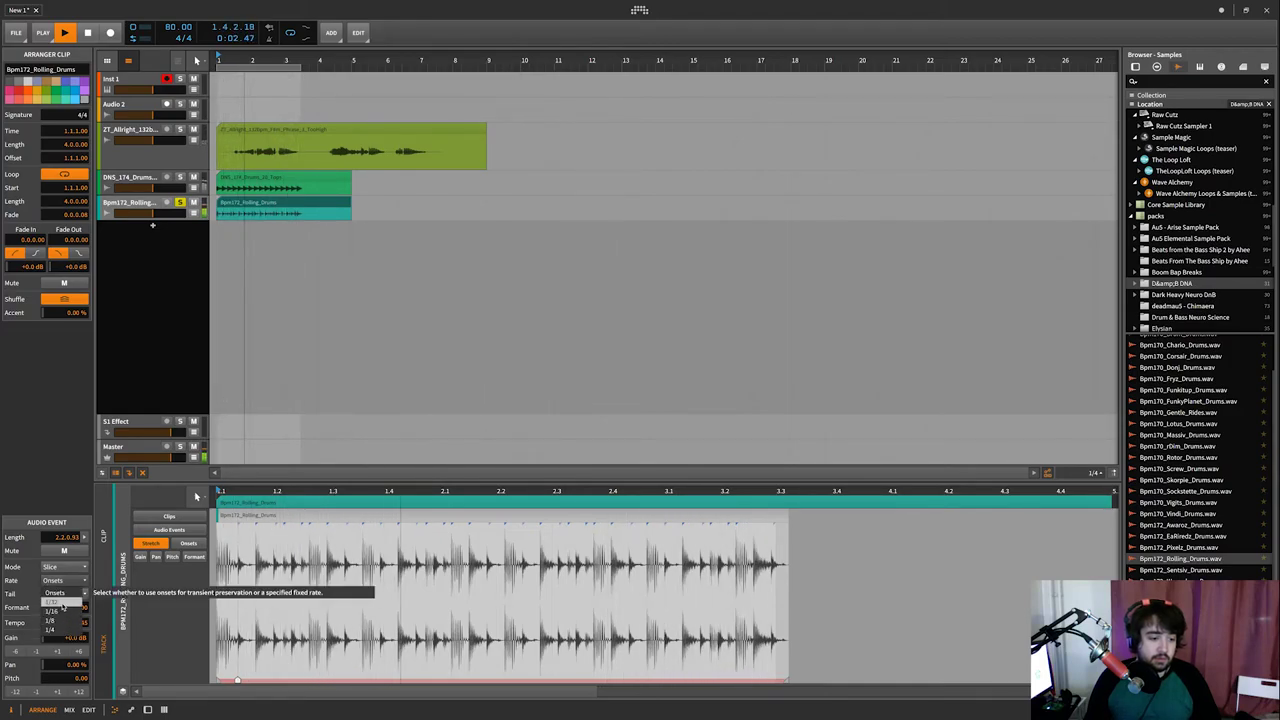
left_click(53, 602)
left_click(60, 583)
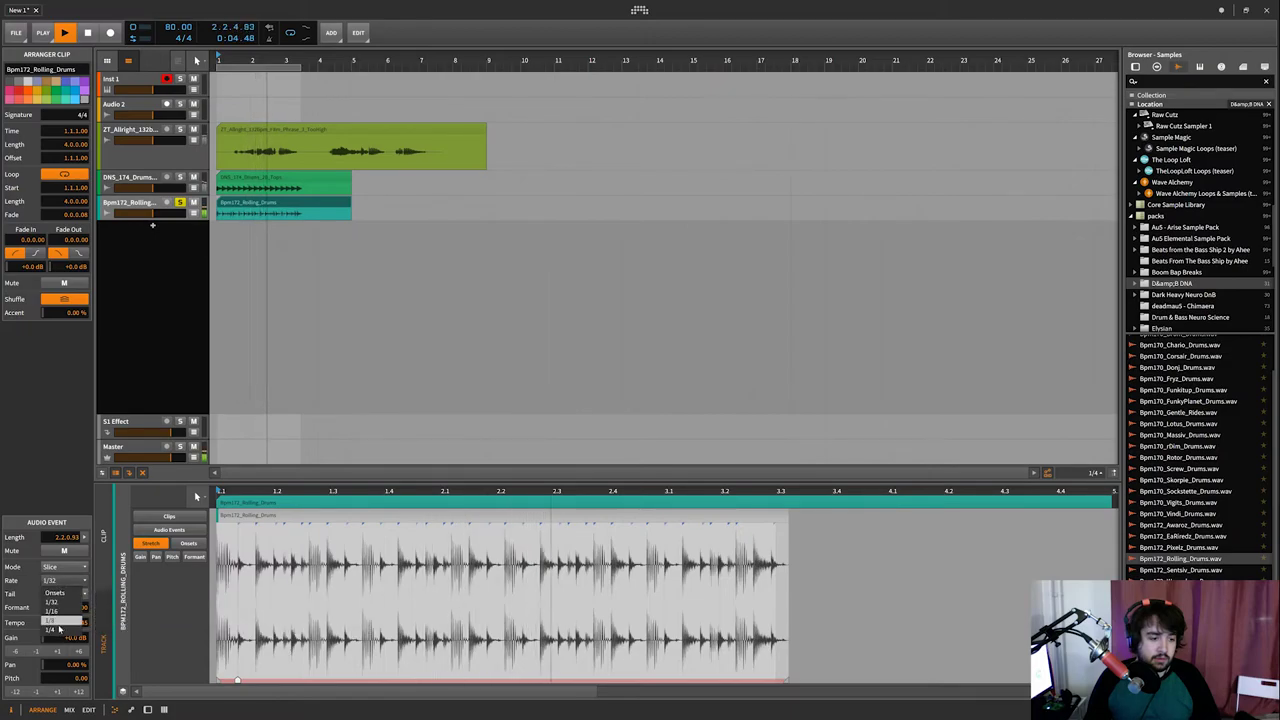
left_click(60, 632)
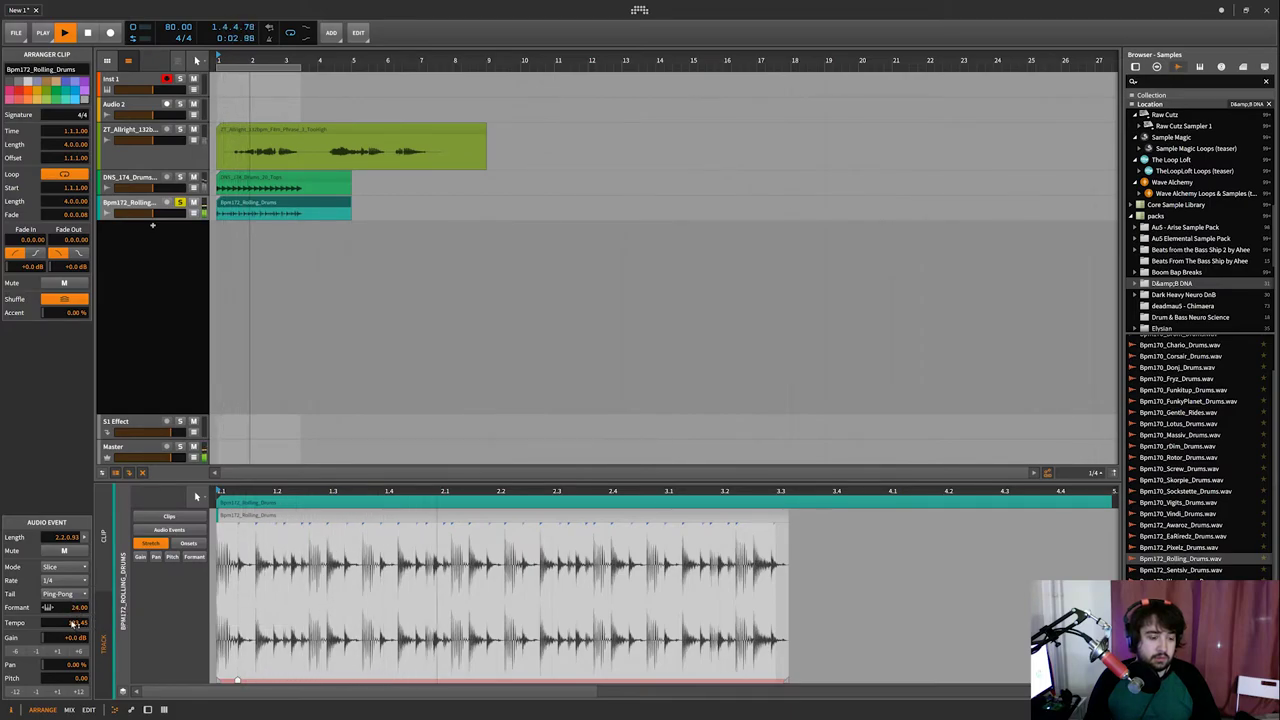
Return the event Tempo to 110, stop playback and reselect the drum clip
left_click_drag(69, 622, 77, 618)
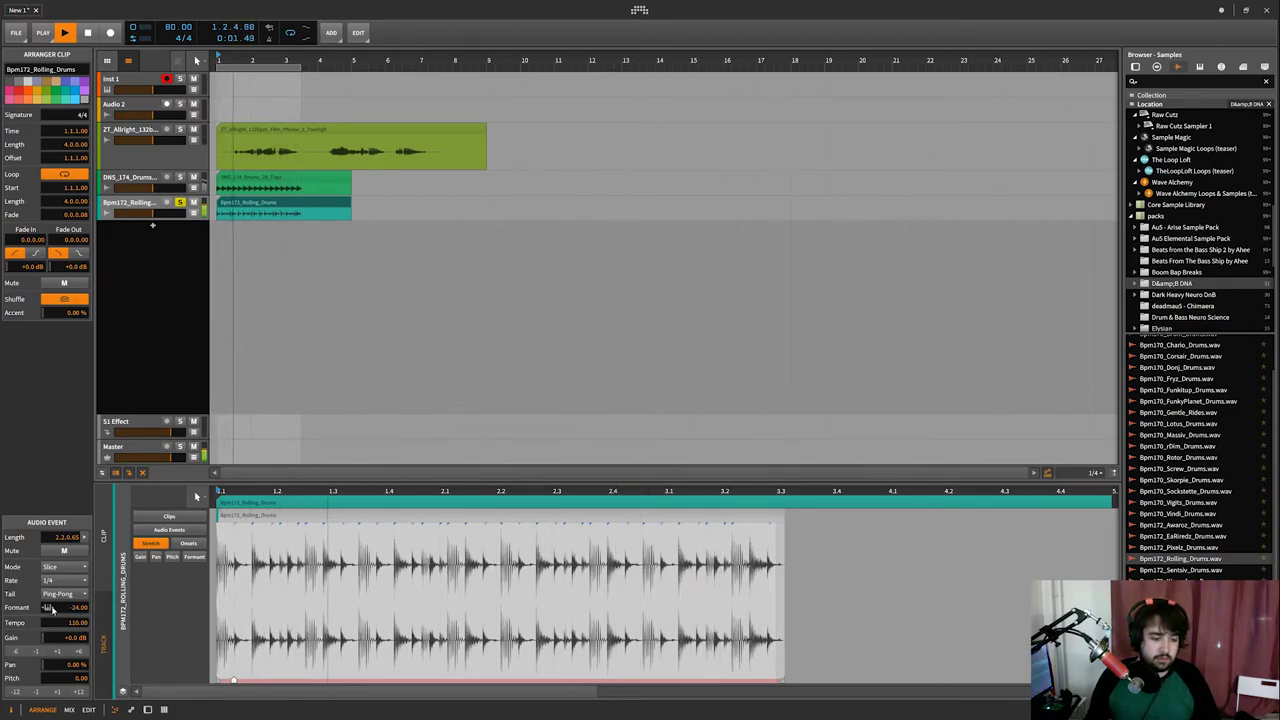
left_click(72, 607)
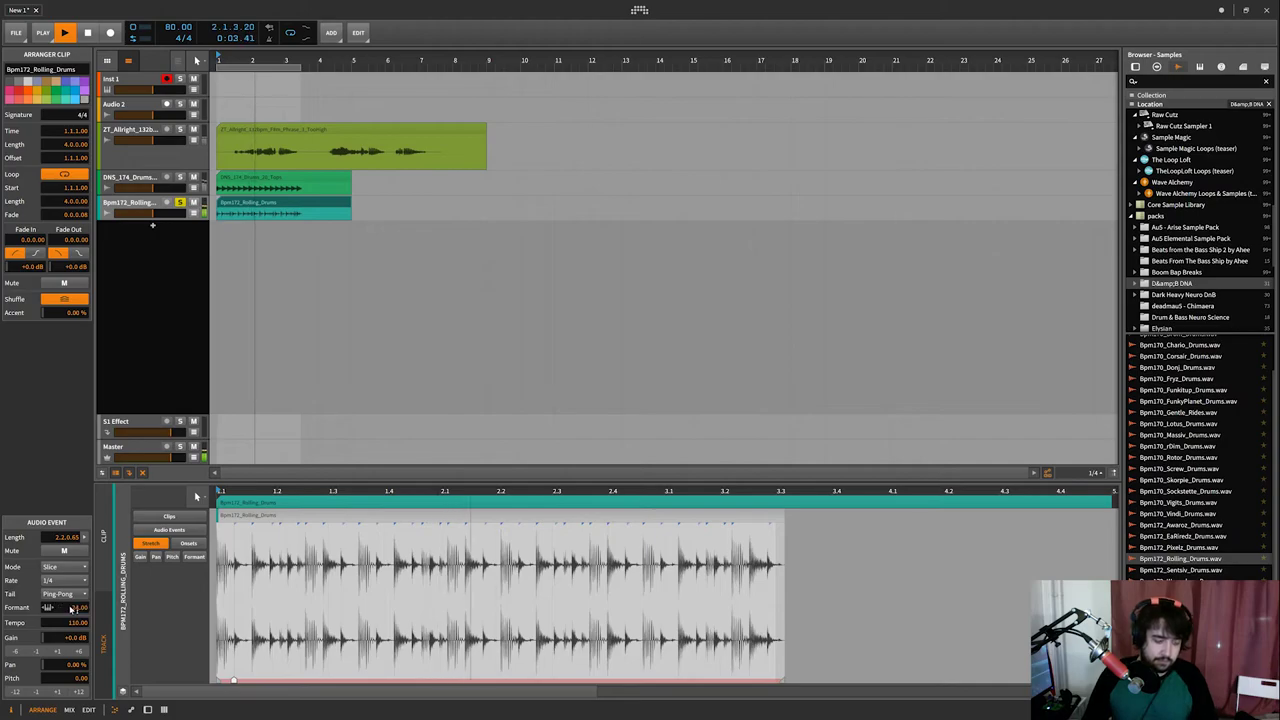
key("space")
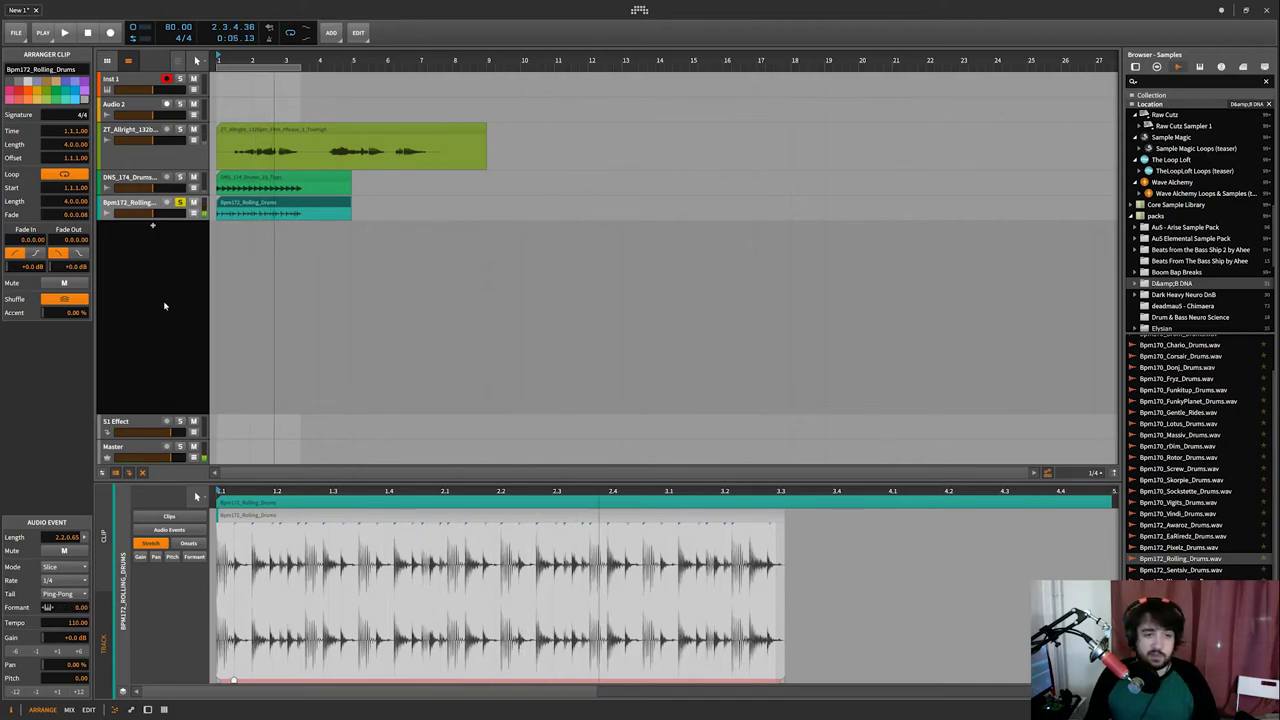
left_click(258, 205)
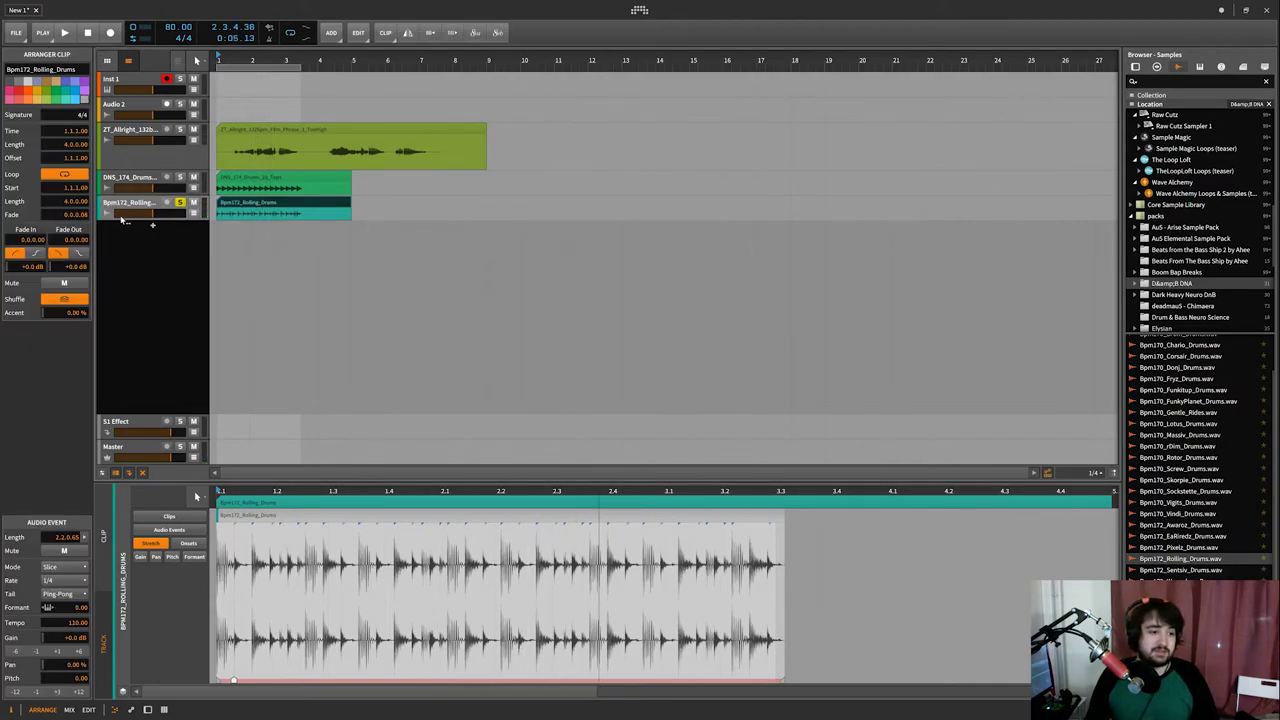
left_click(231, 203)
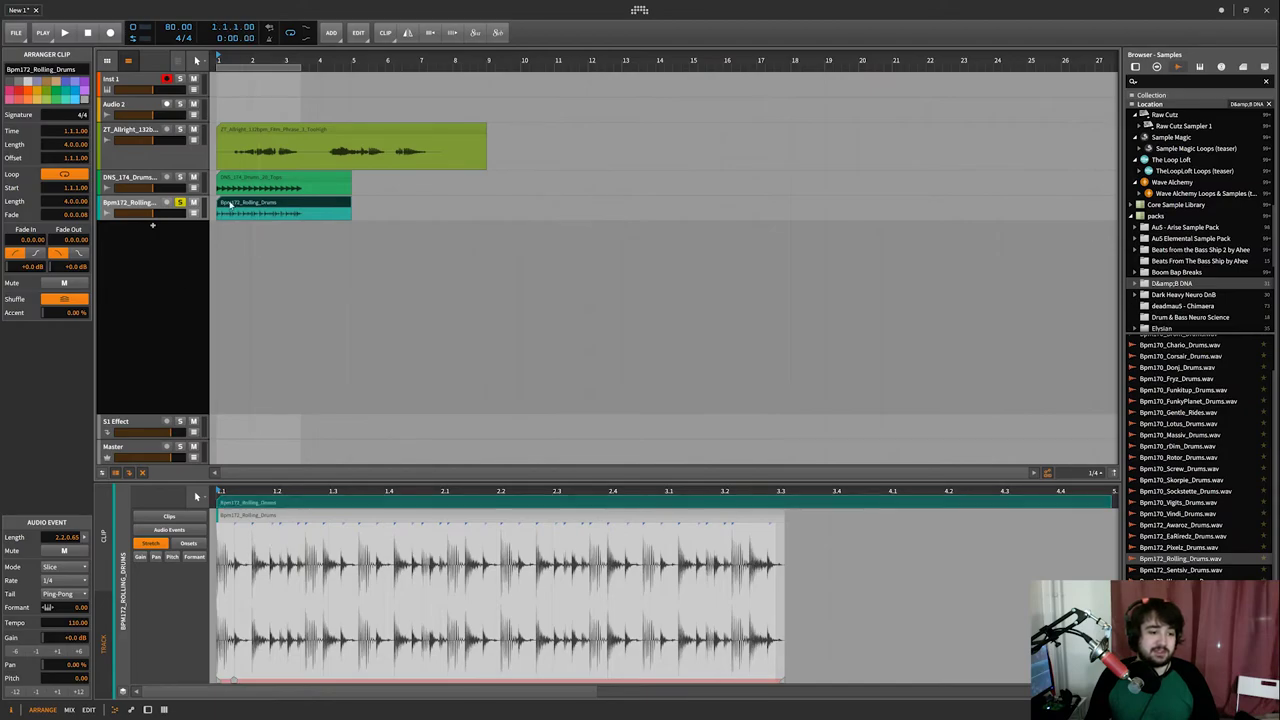
left_click(70, 566)
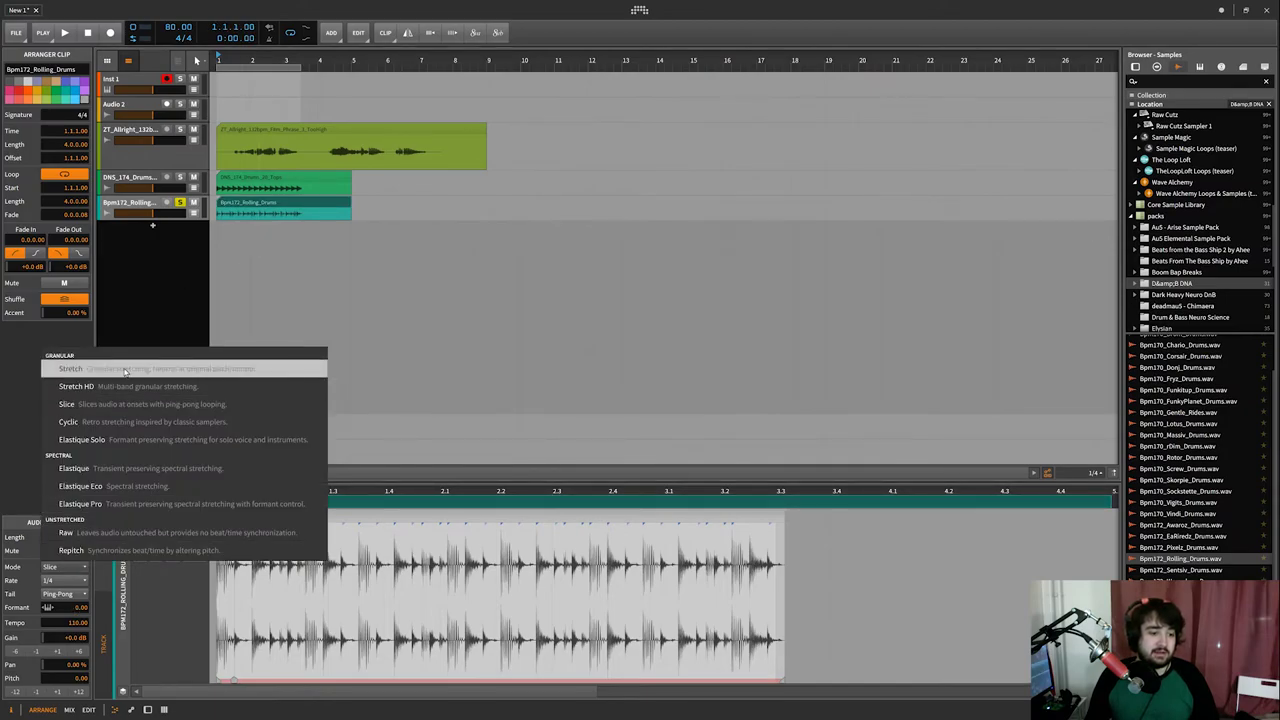
Switch the drum loop to Stretch HD and play it back to compare
left_click(233, 393)
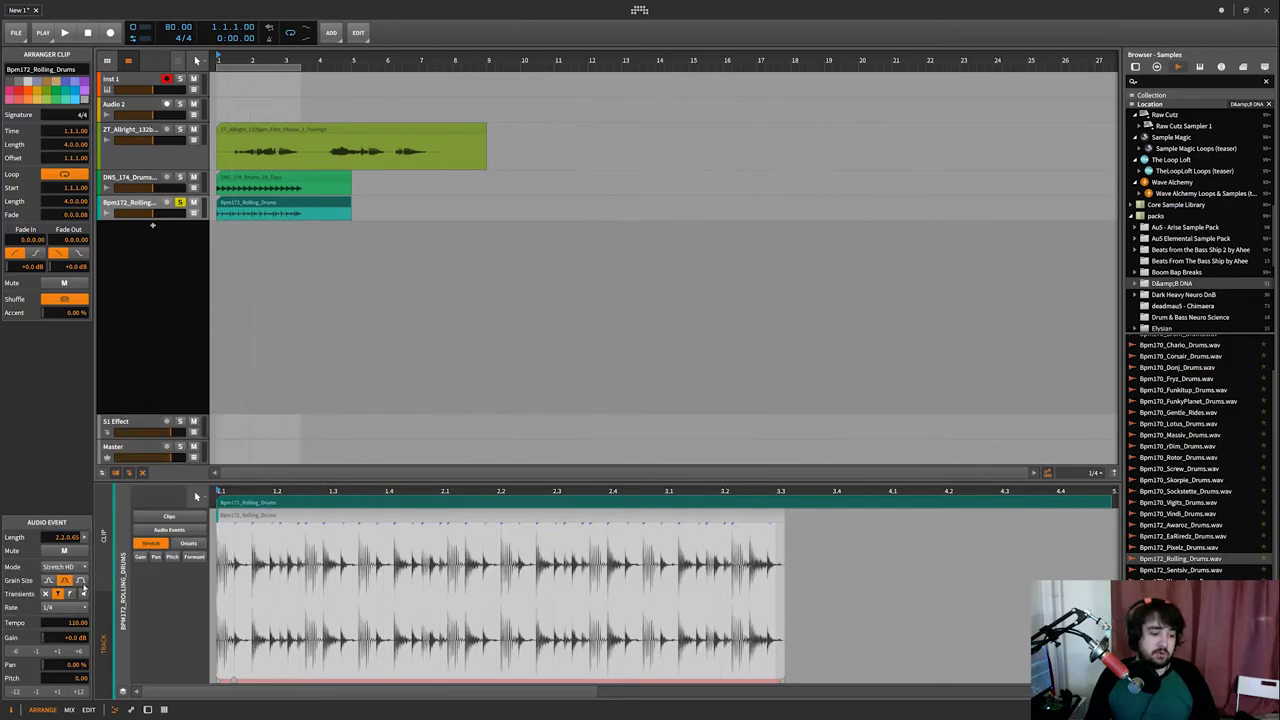
key("space")
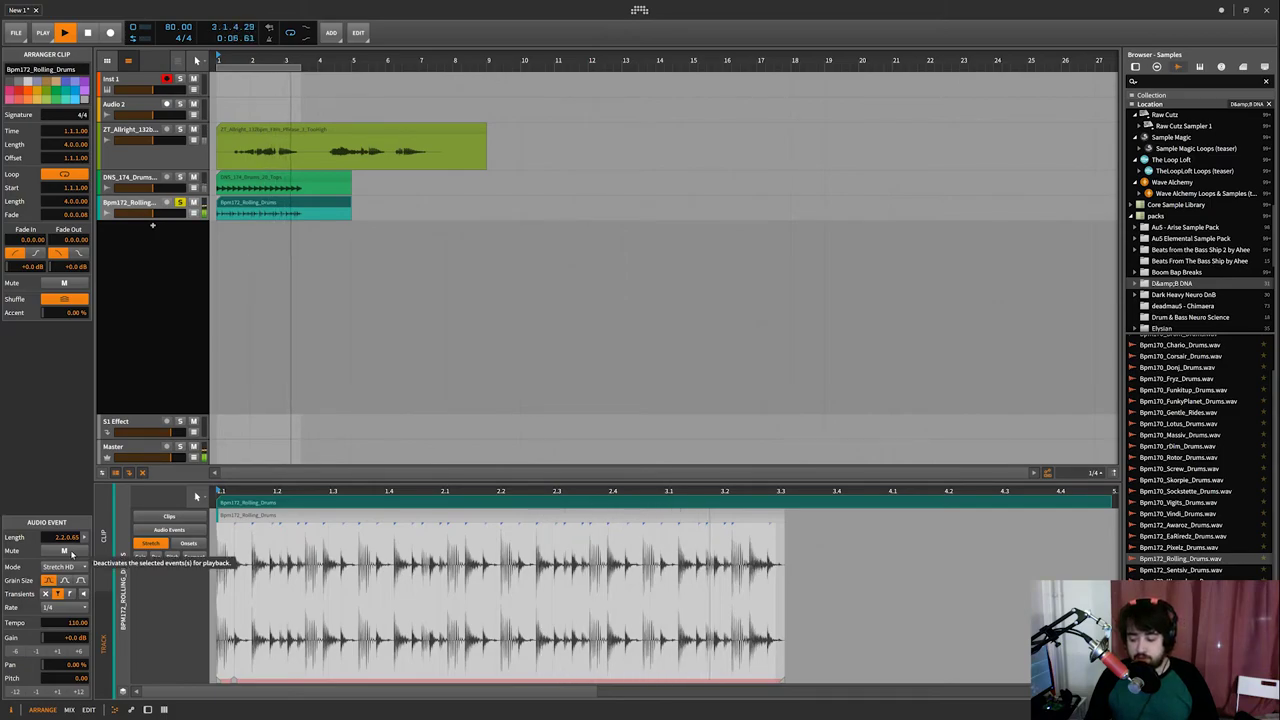
key("space")
left_click(66, 551)
left_click(66, 551)
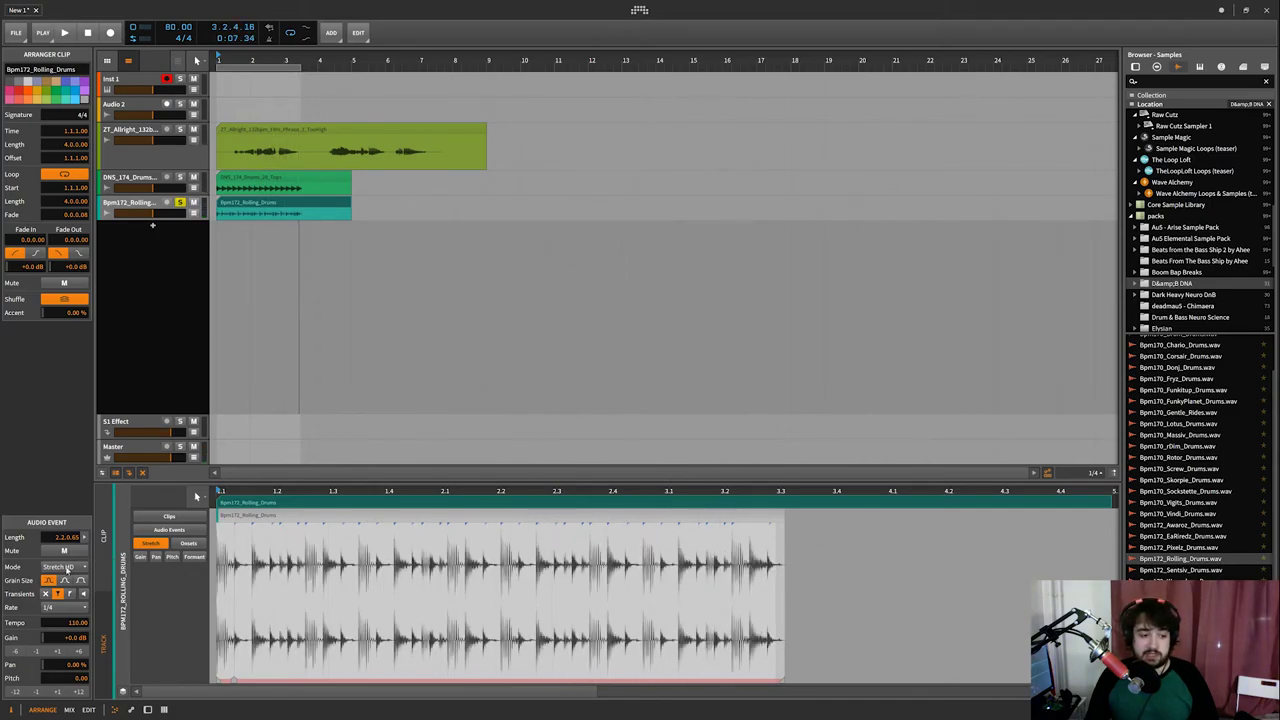
left_click(67, 567)
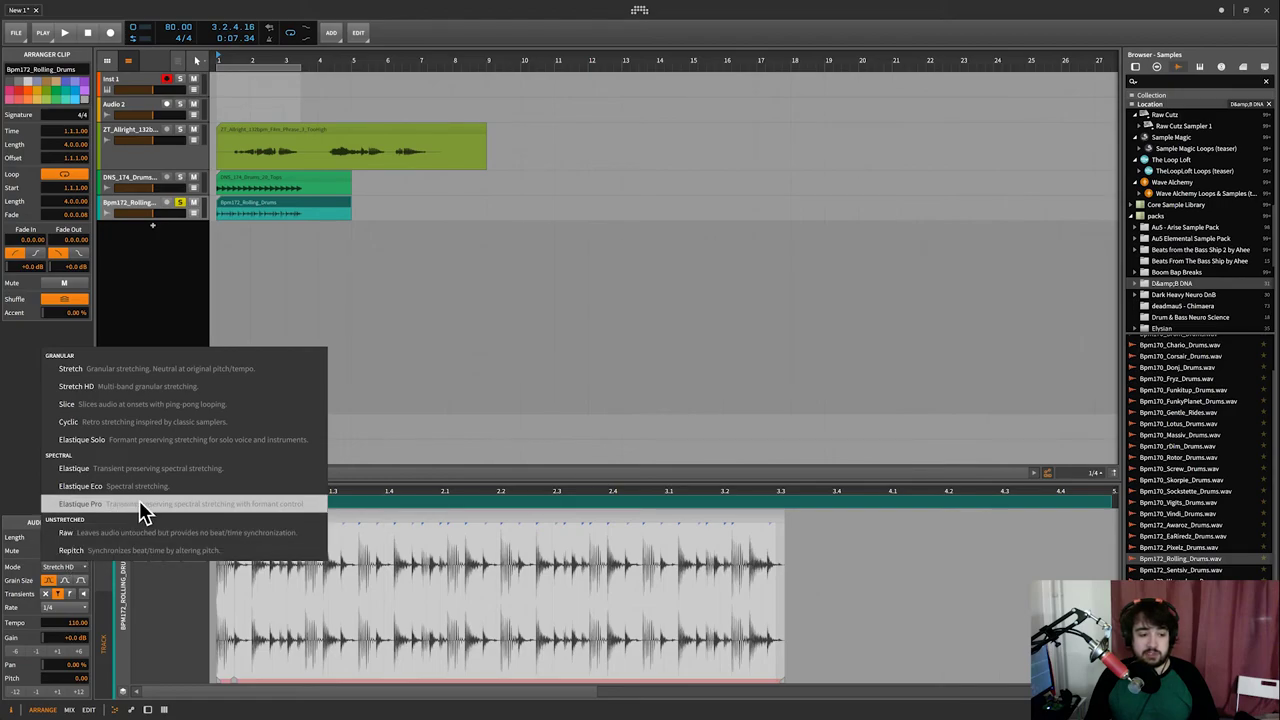
key("Escape")
key("space")
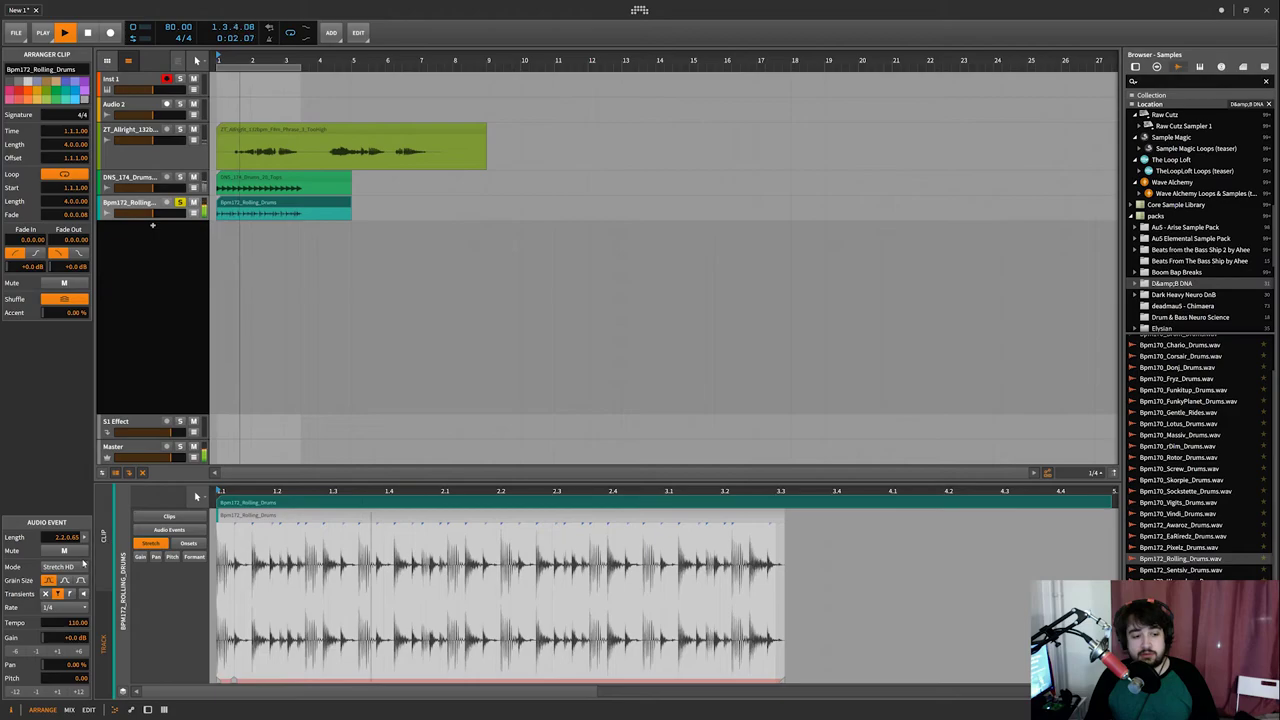
key("space")
Set the Bpm172_Rolling_Drums clip's stretch mode to Elastique Pro and play the loop
left_click(67, 567)
left_click(114, 503)
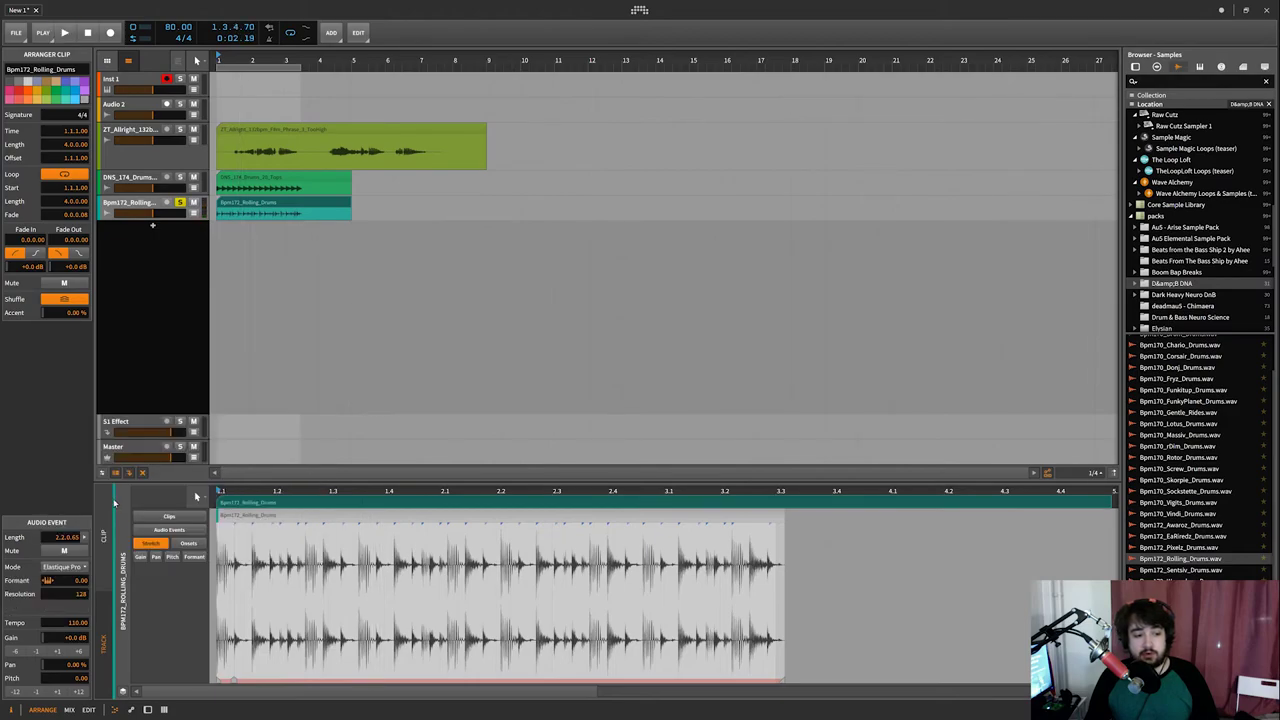
key("space")
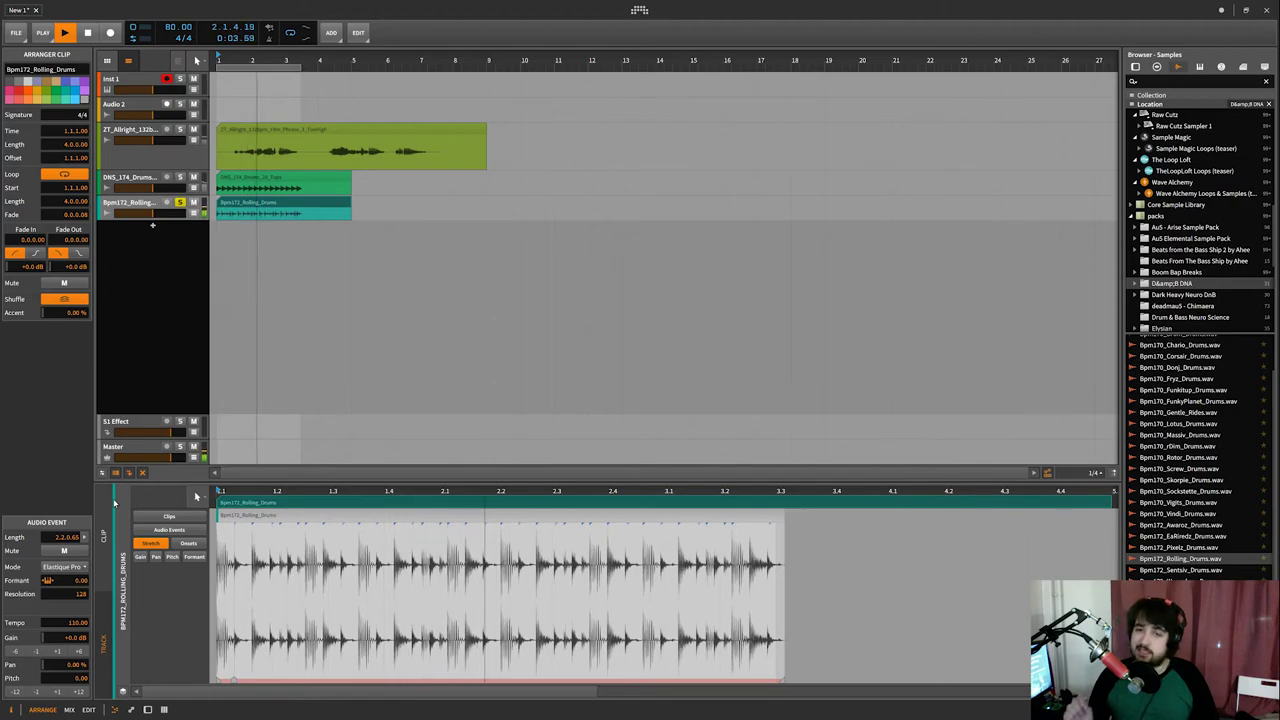
key("space")
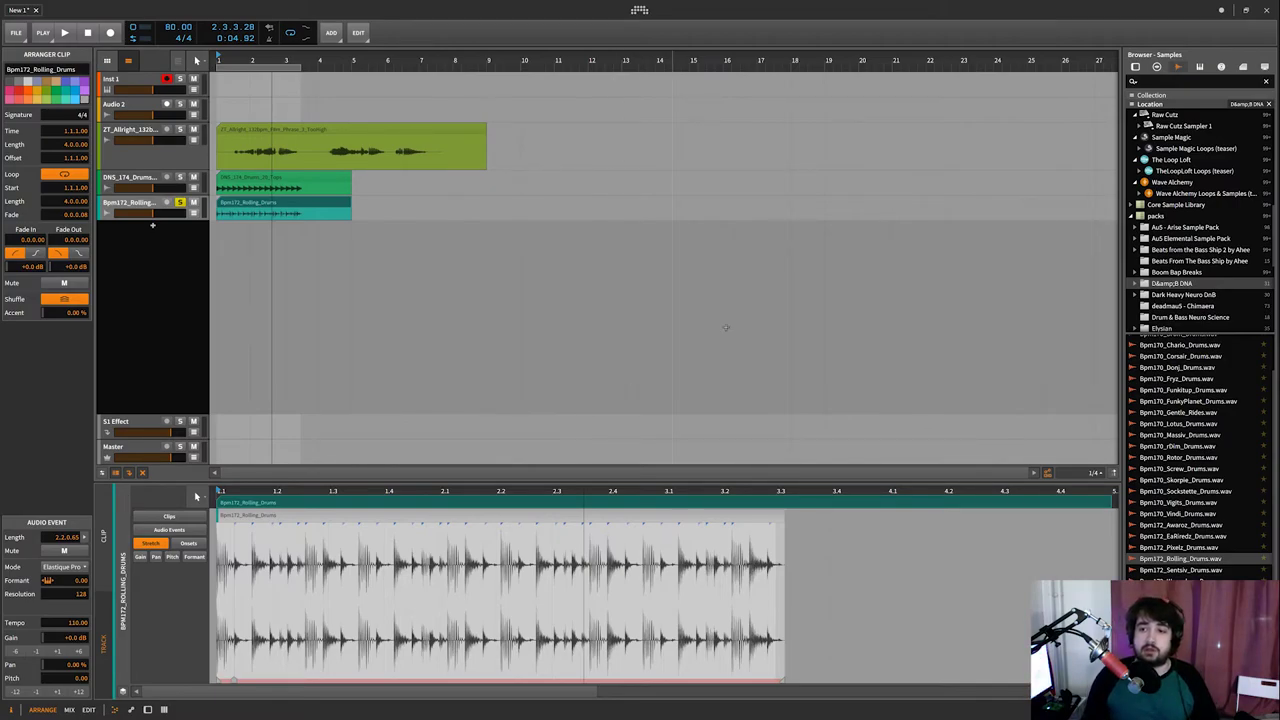
scroll(1205, 300, "up", 8)
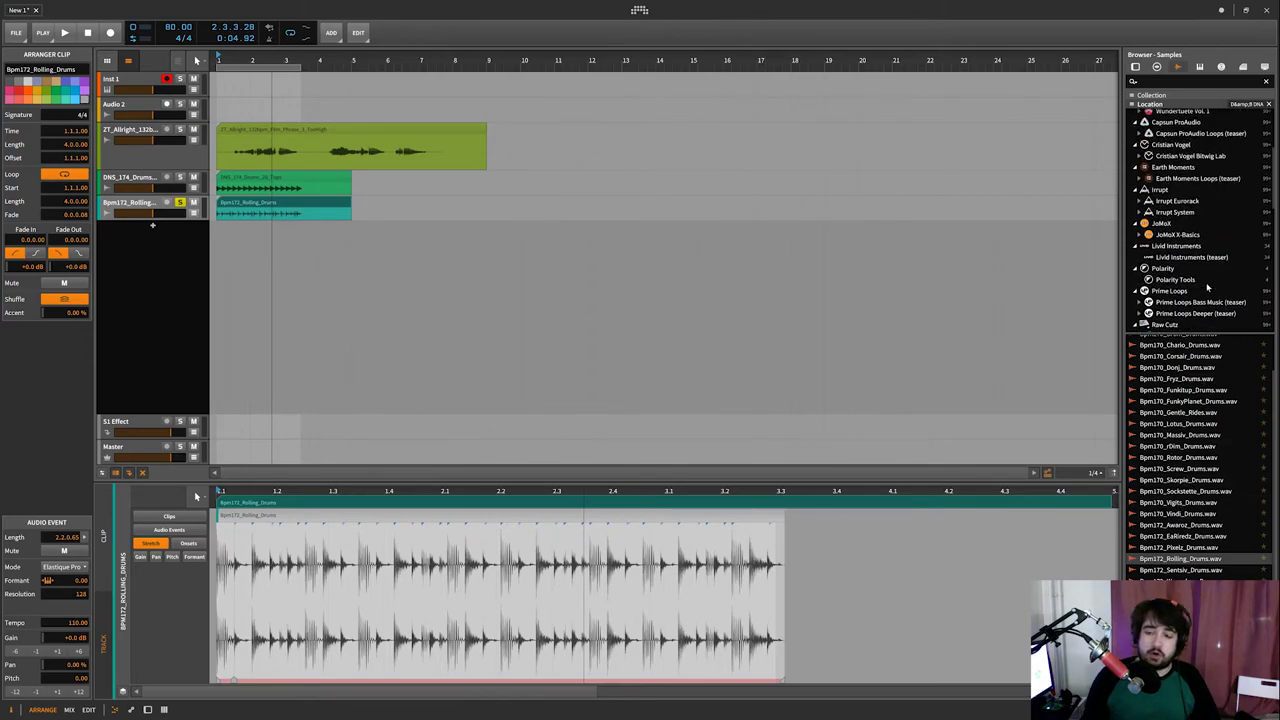
scroll(1206, 282, "down", 4)
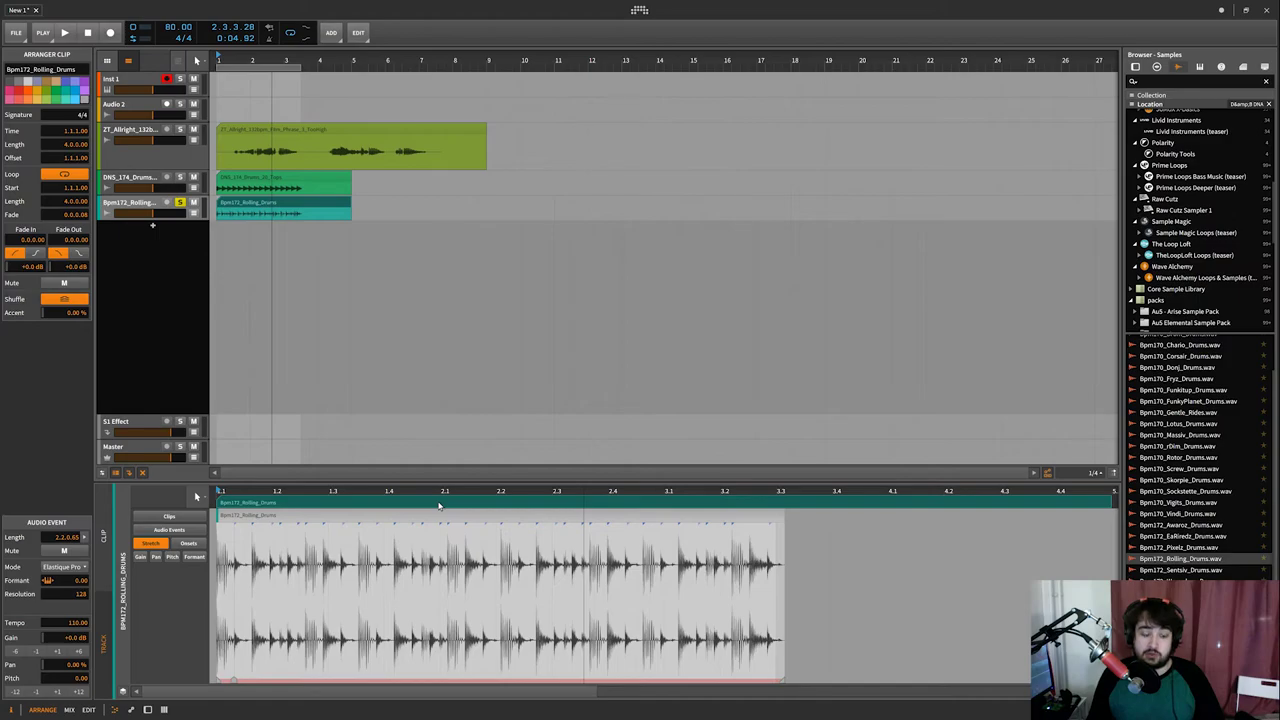
Show the drum clip's formant envelope, add a 17.00 formant point, then delete it
left_click(192, 557)
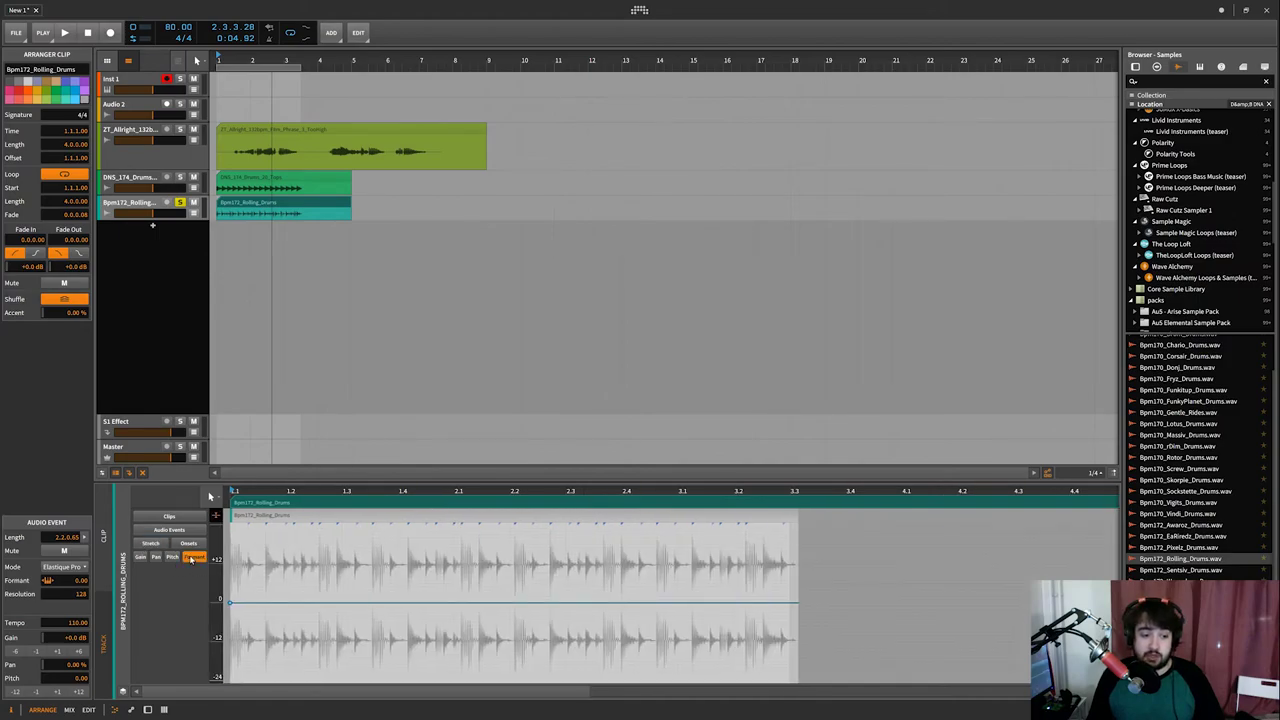
left_click_drag(292, 600, 292, 550)
double_click(292, 550)
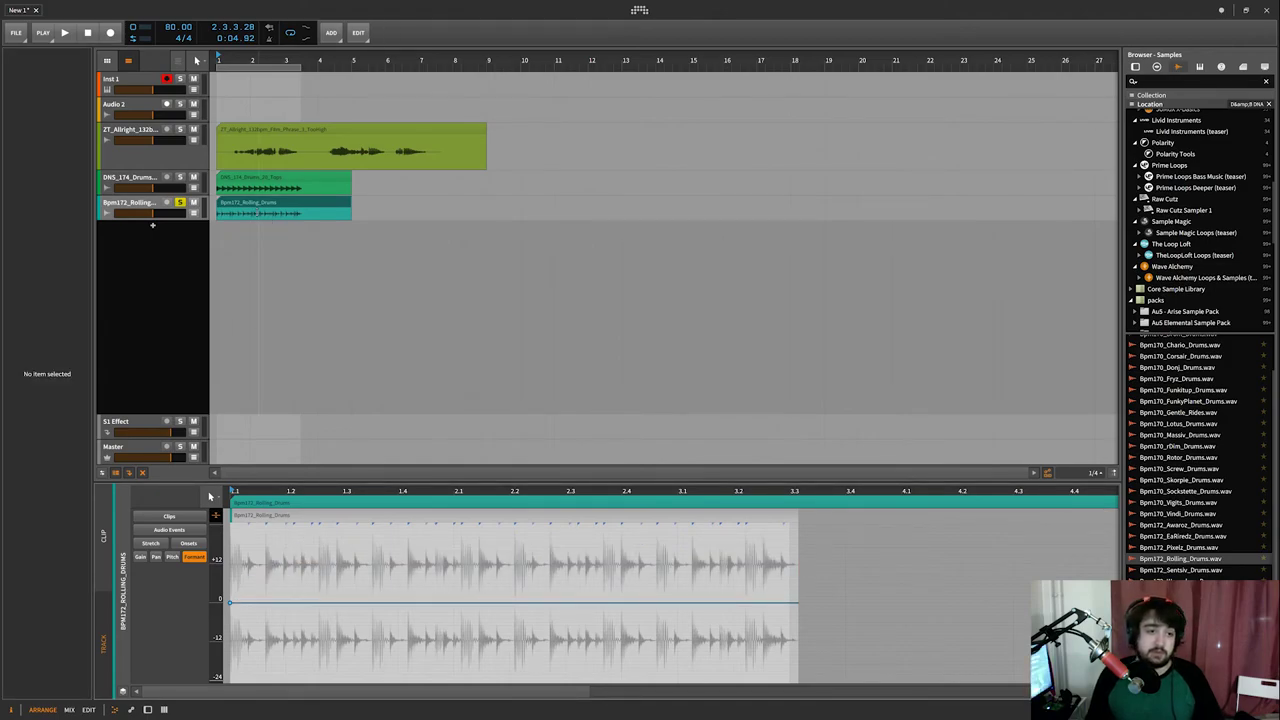
Shorten the Bpm172_Rolling_Drums clip to end at 2.3.0.00 and select the ZT_Allright track
left_click(237, 205)
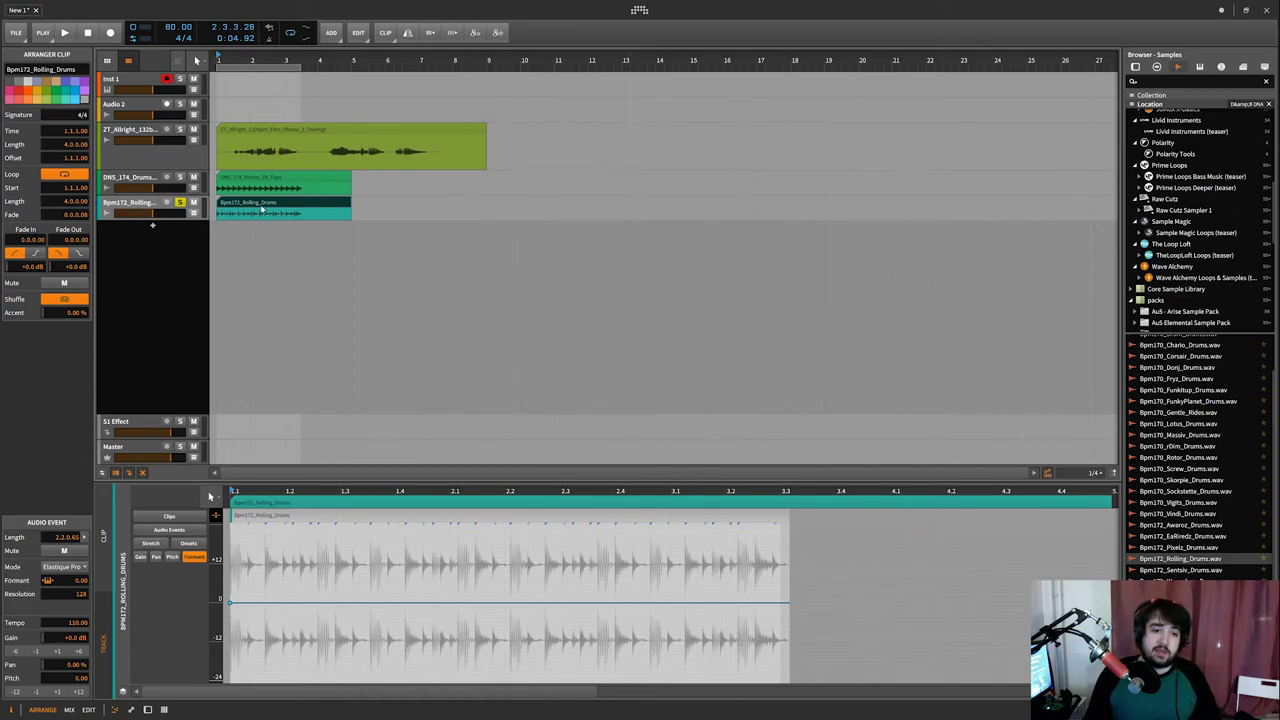
left_click_drag(352, 200, 310, 205)
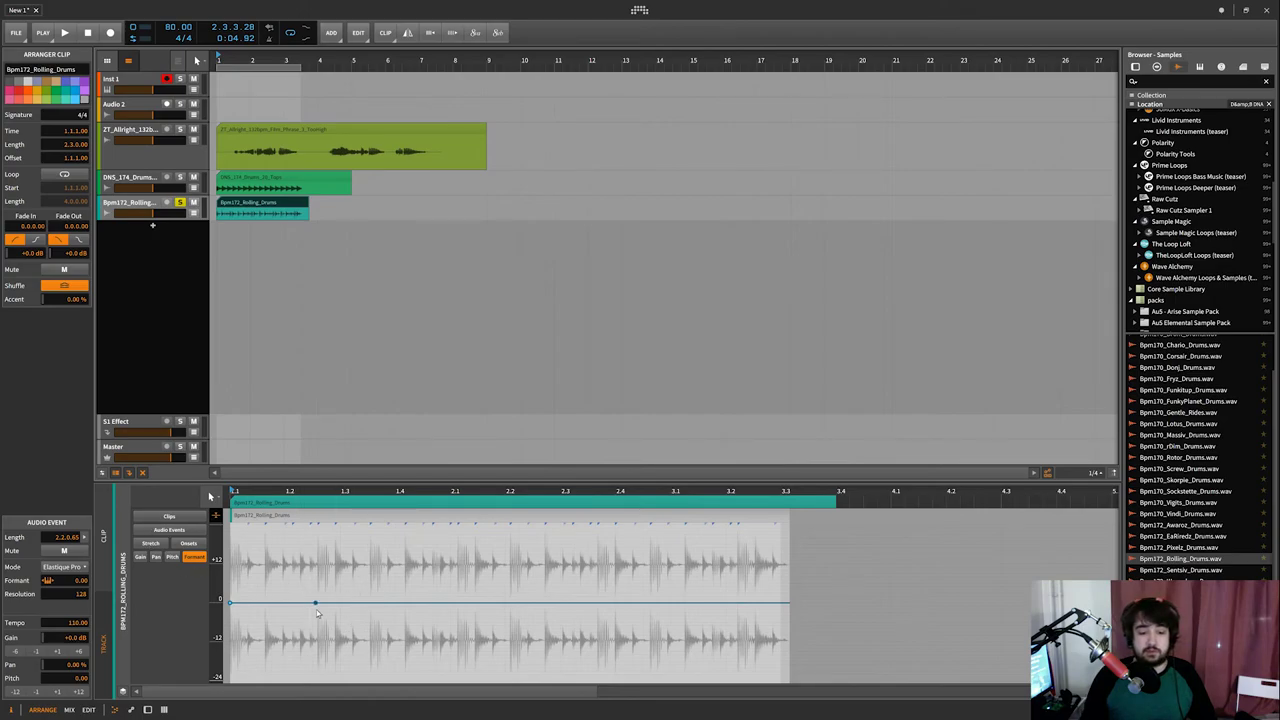
left_click(380, 570)
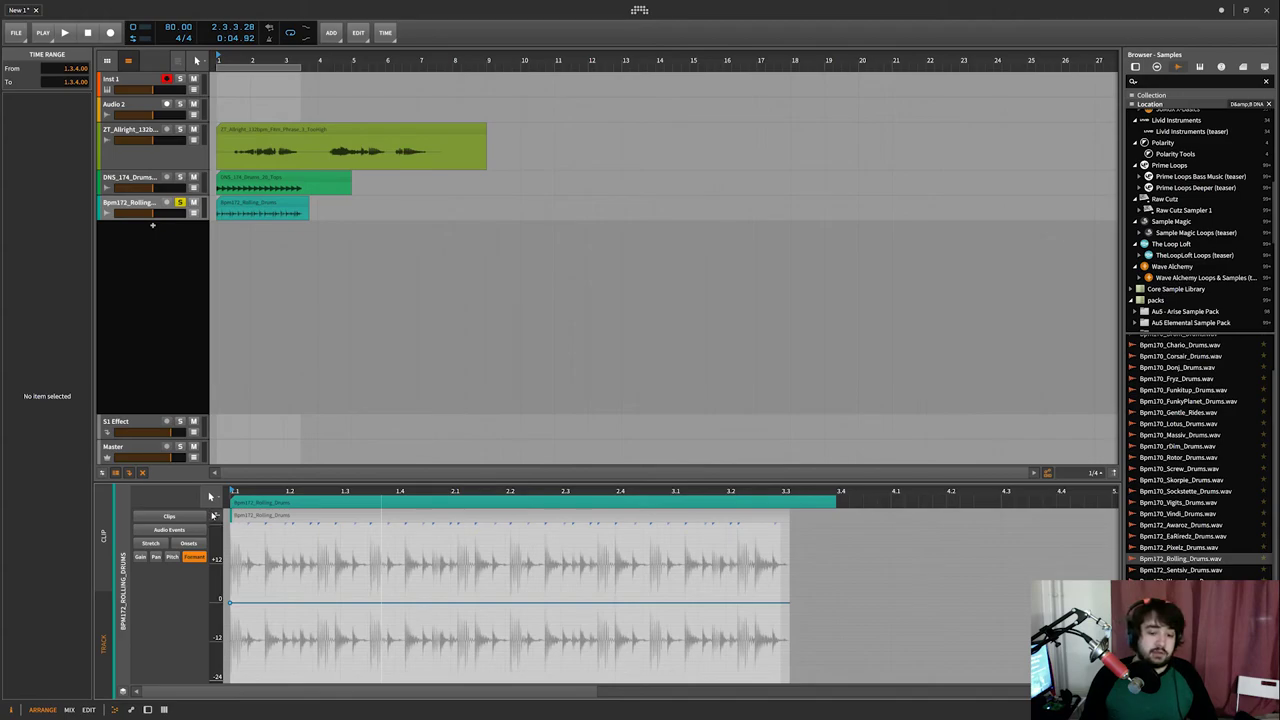
left_click_drag(216, 553, 216, 560)
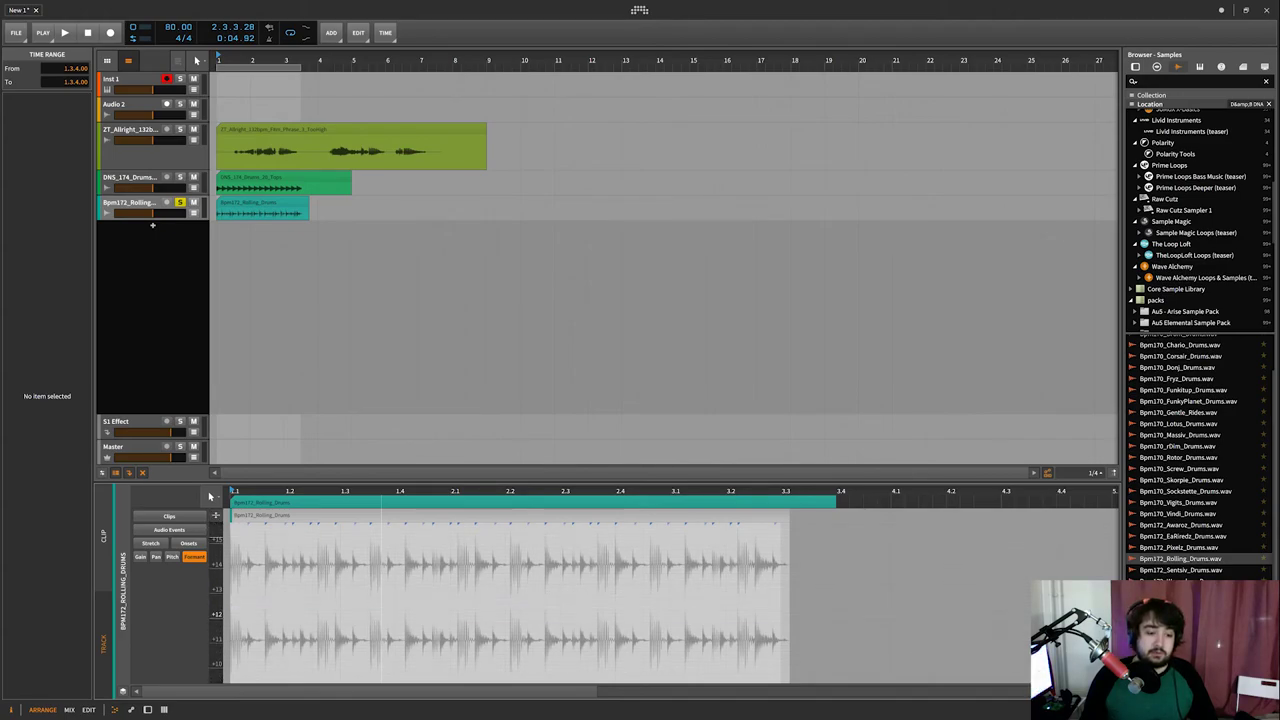
left_click_drag(216, 620, 216, 570)
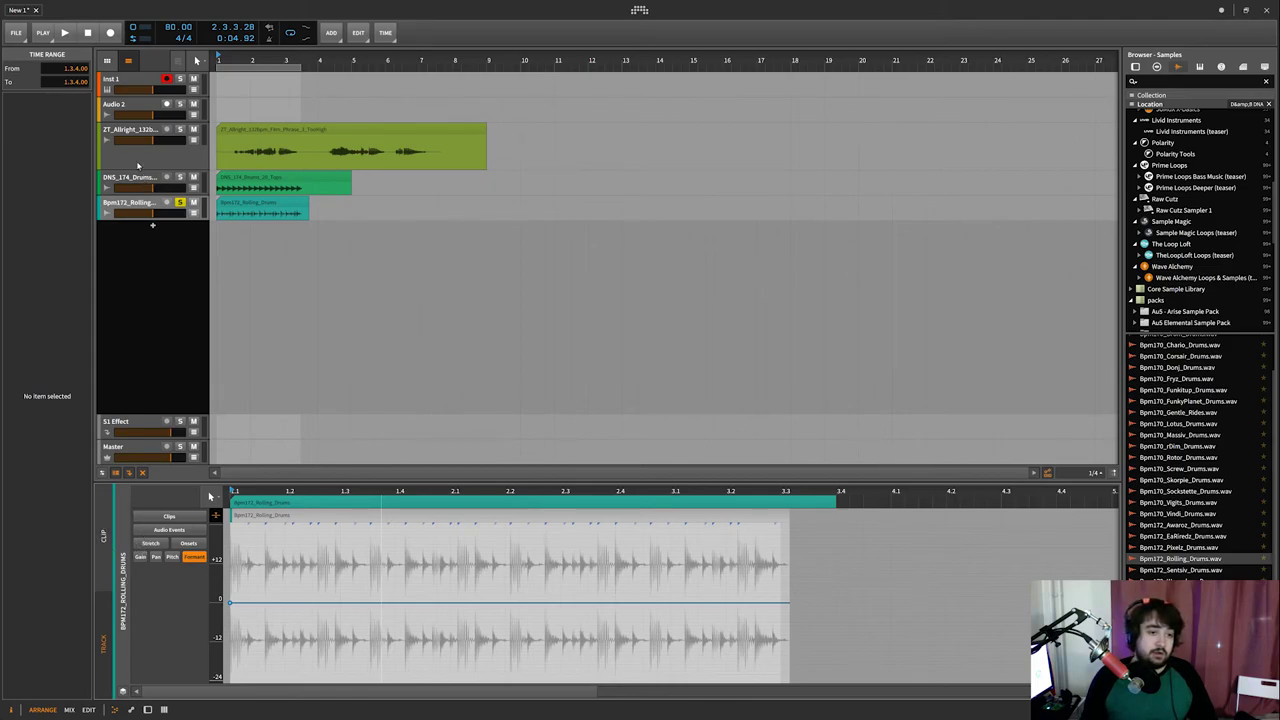
left_click(133, 135)
Select the green phrase clip, toggle the Sampler envelope to Shot and back to AHDSR, then expand the Sampler
left_click(262, 131)
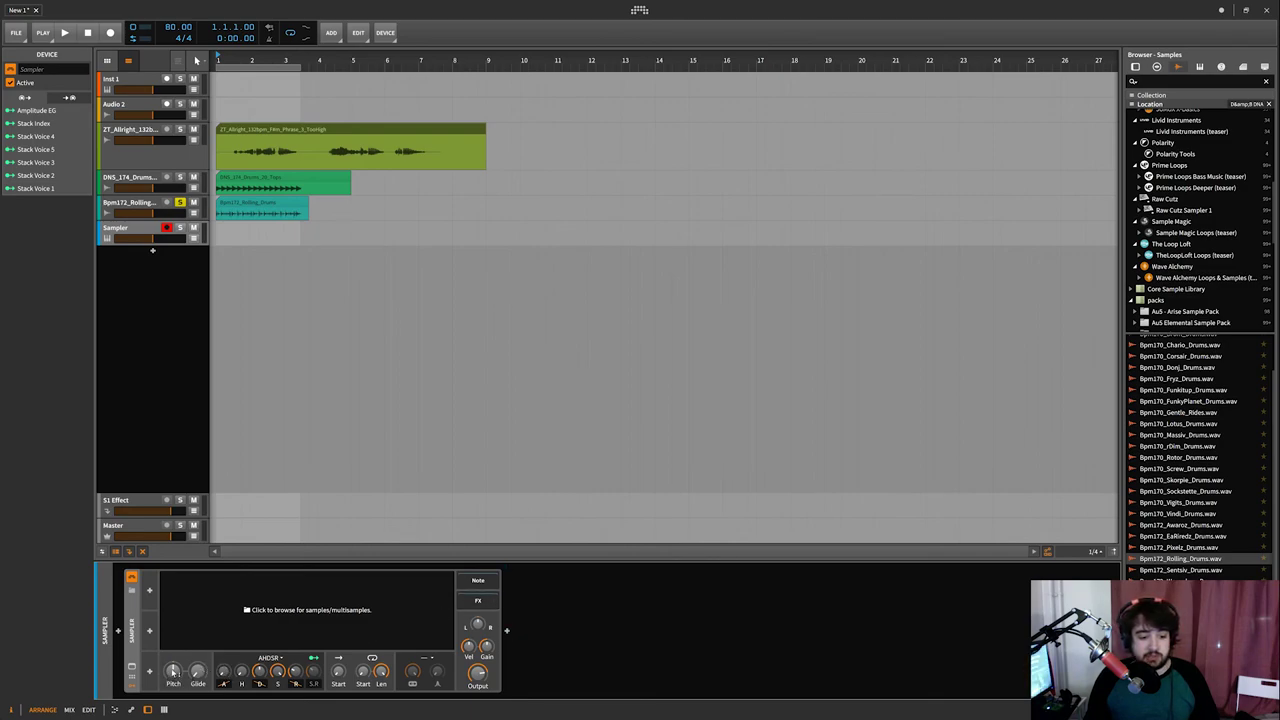
mouse_move(173, 673)
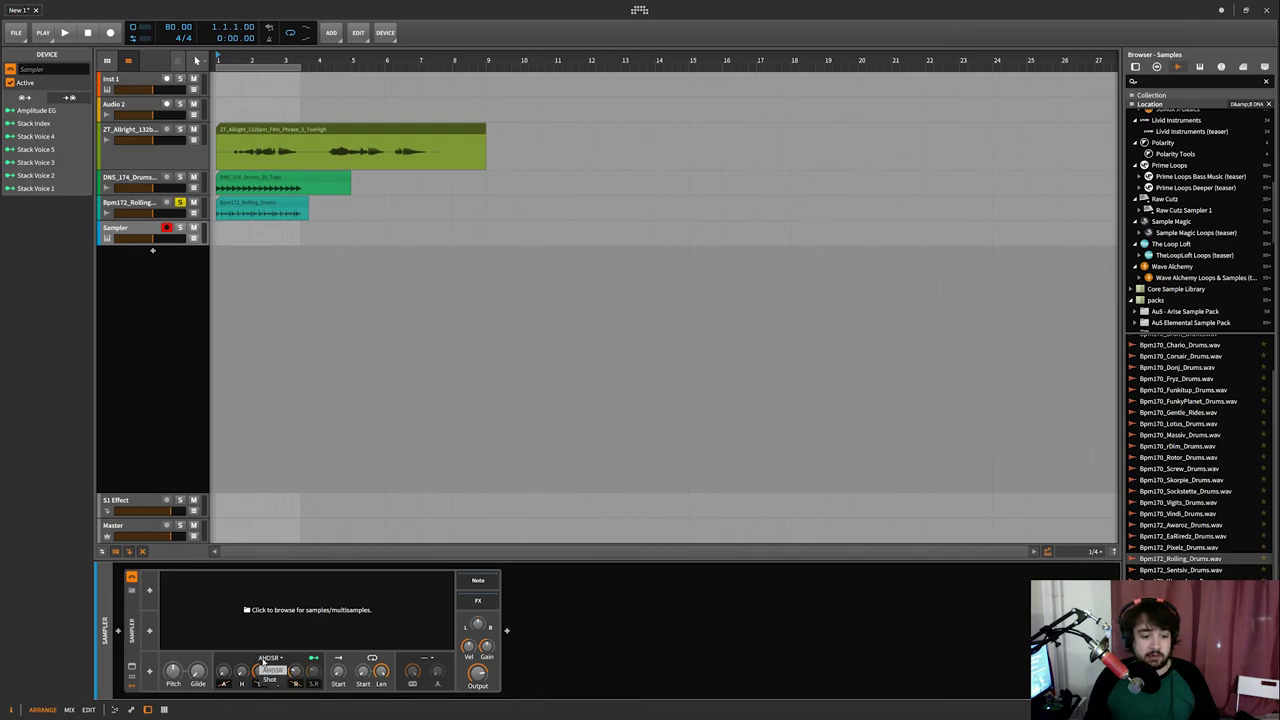
left_click(270, 679)
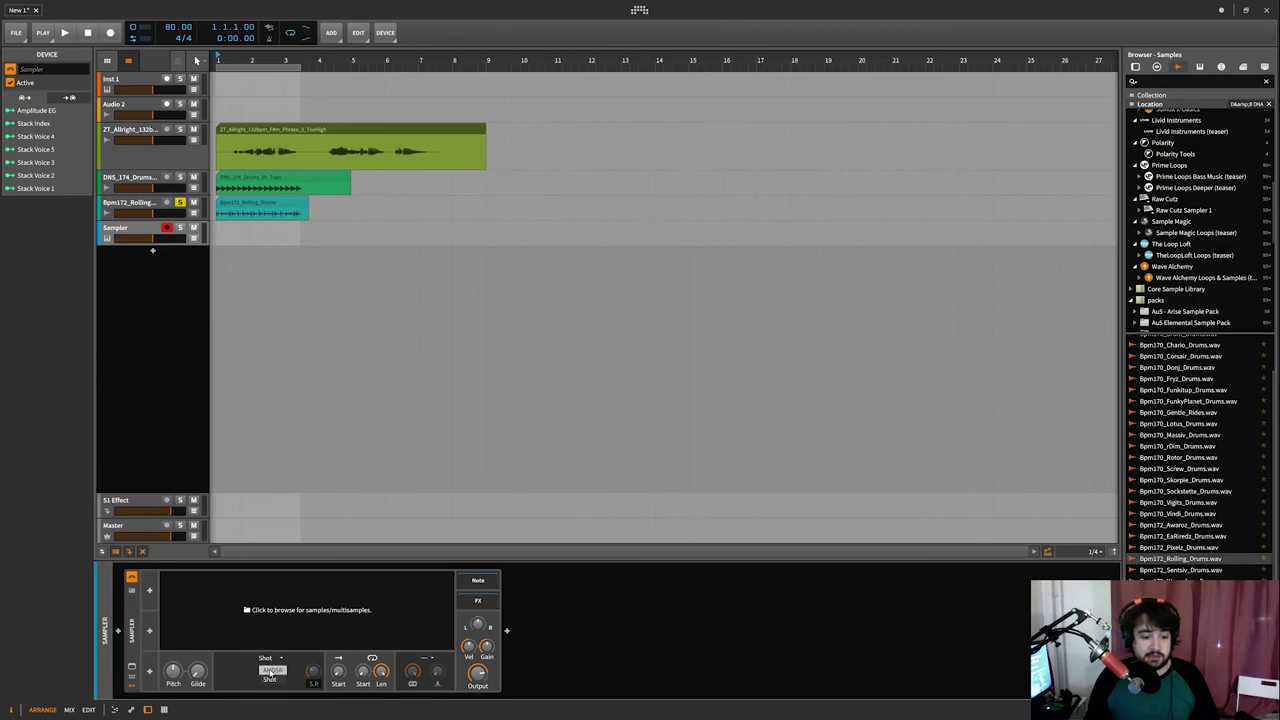
left_click(270, 676)
left_click(131, 667)
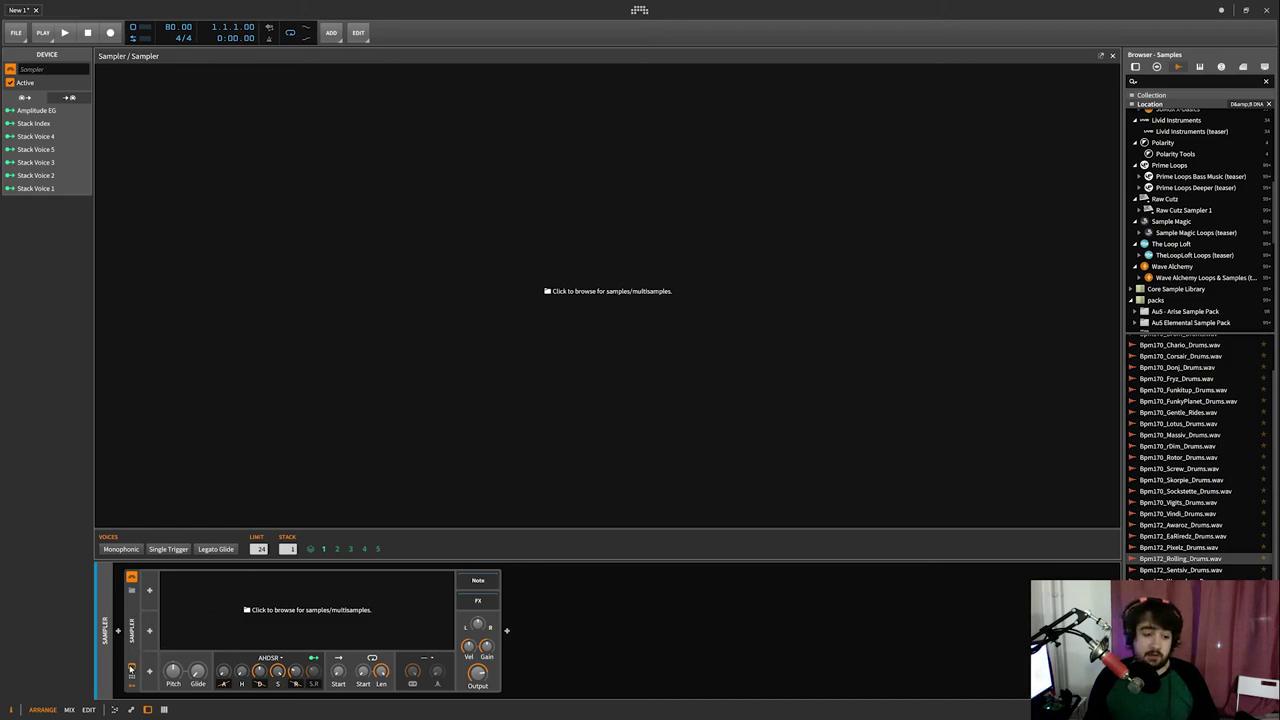
Collapse the full-size Sampler editor back to the arrangement view
left_click(131, 668)
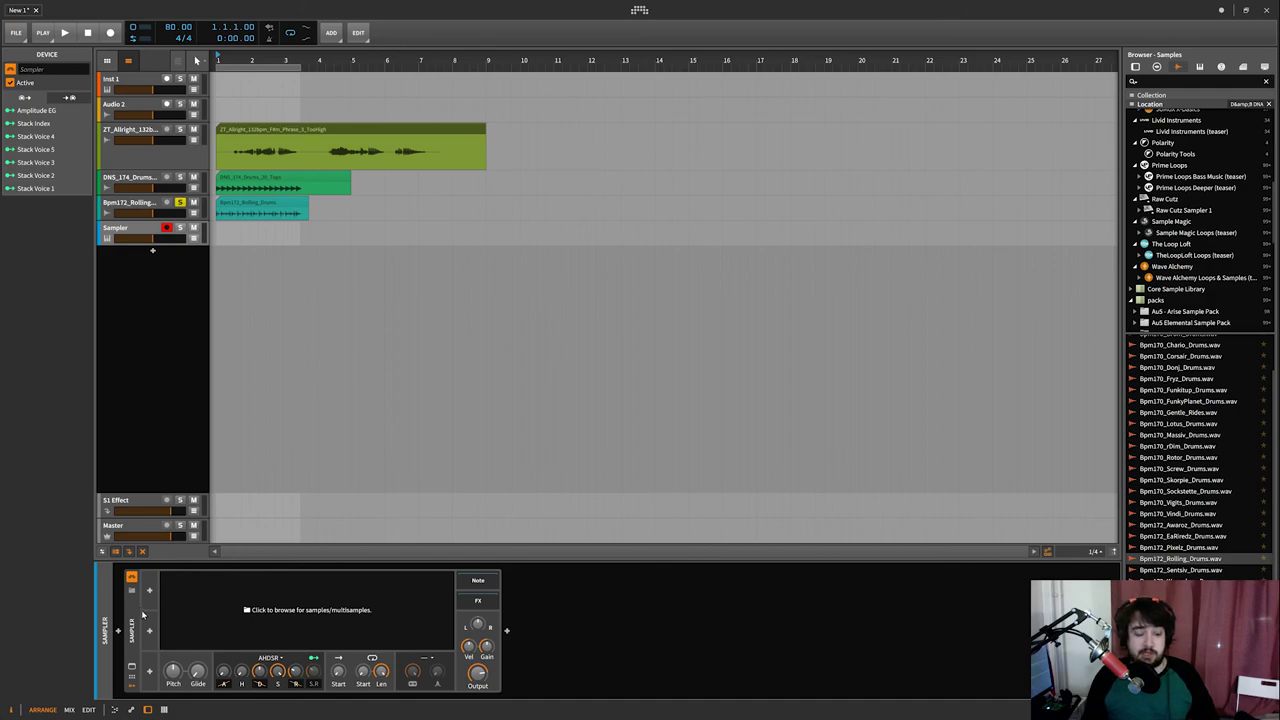
left_click(129, 203)
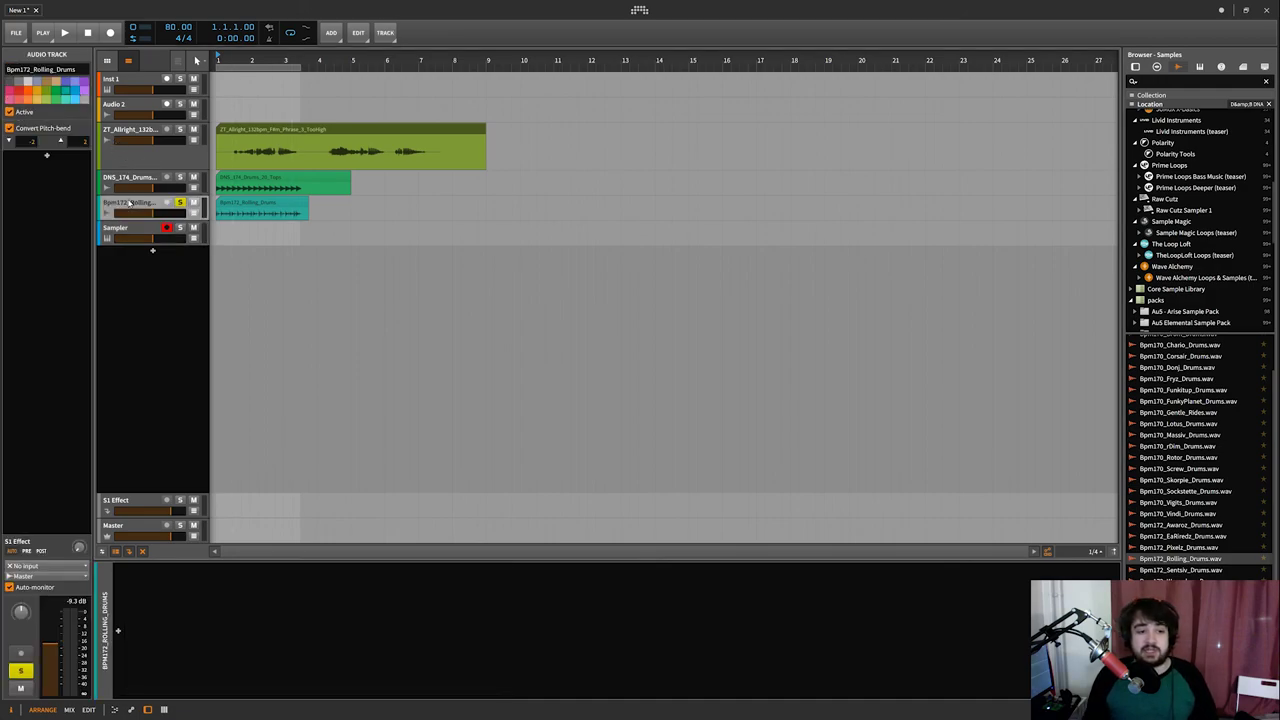
left_click(259, 204)
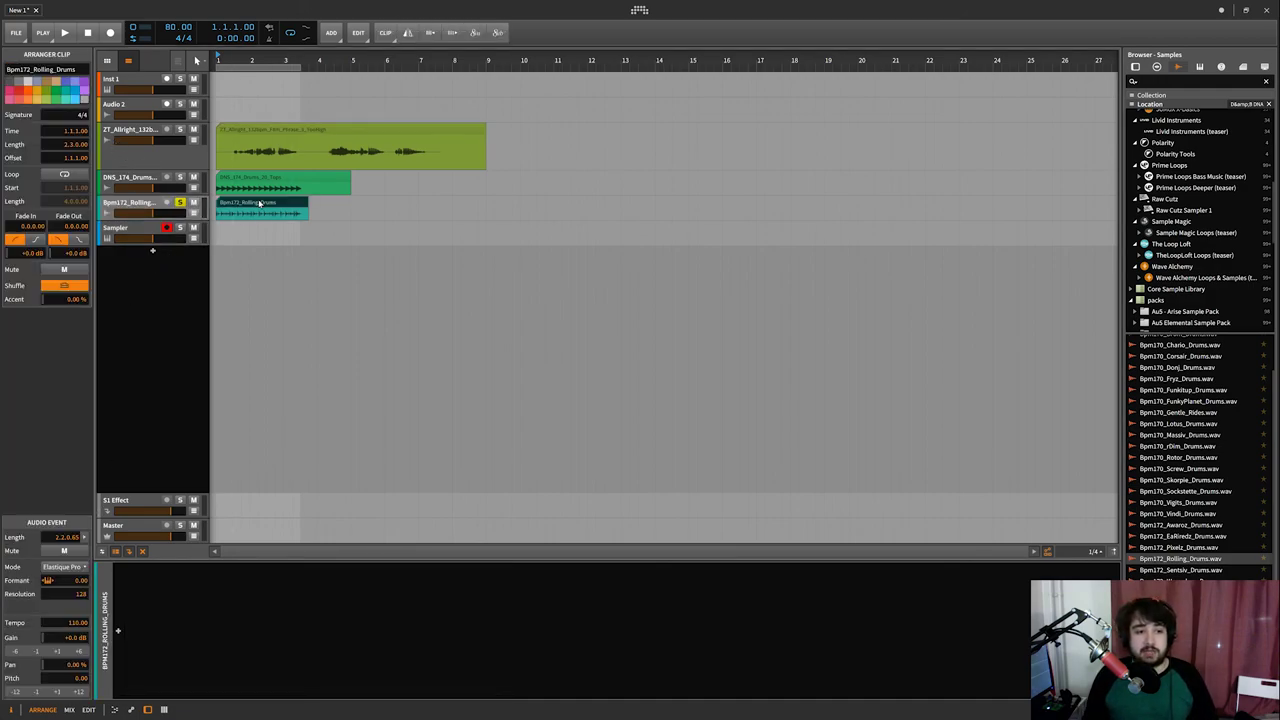
left_click(64, 567)
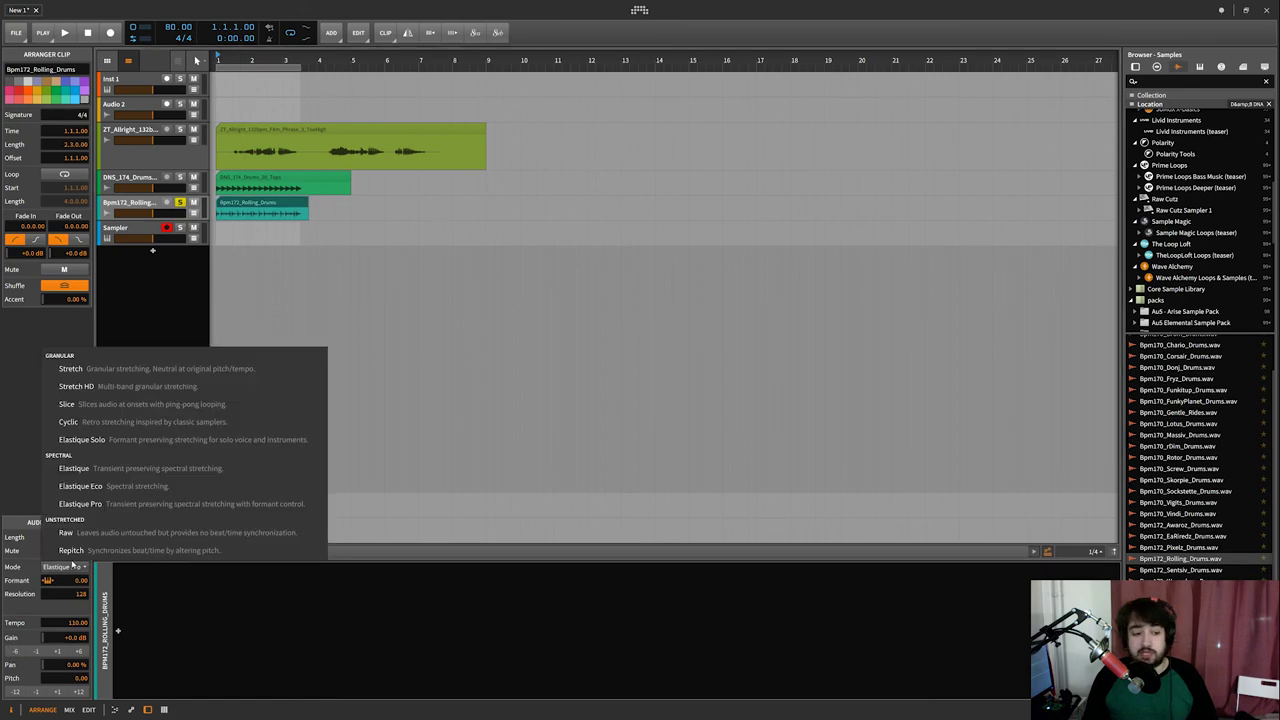
left_click(113, 511)
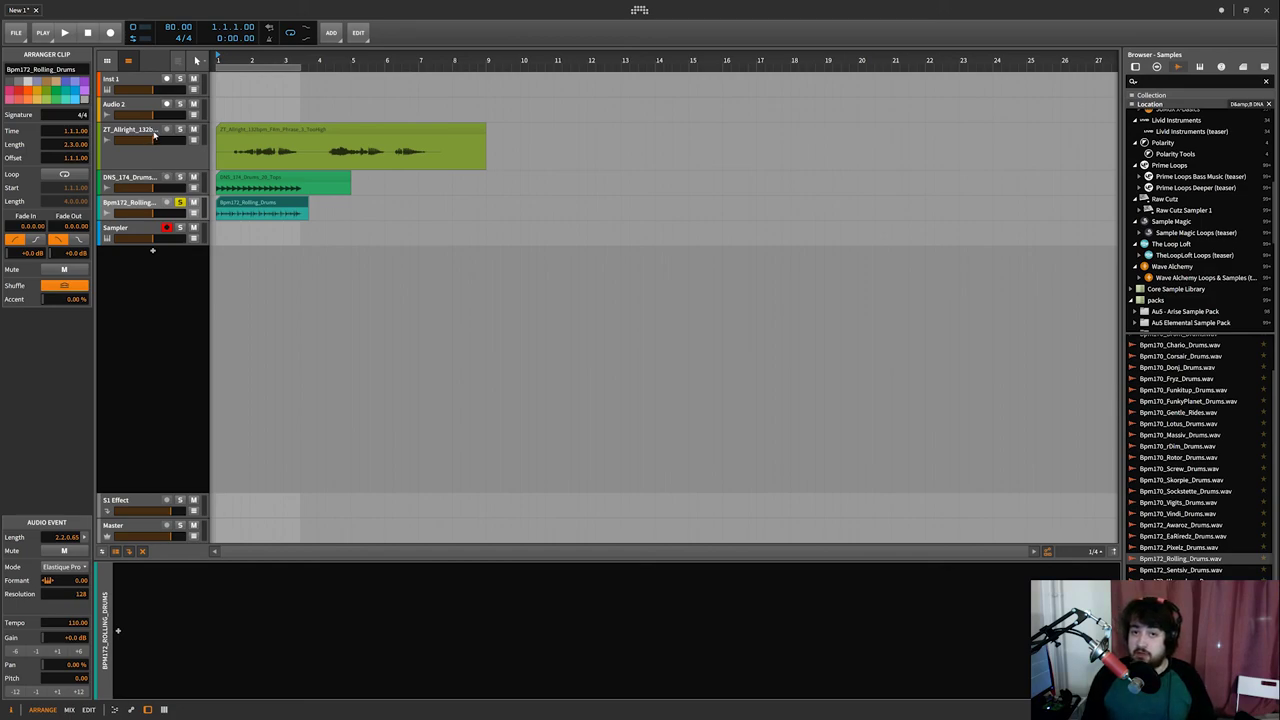
left_click(155, 135)
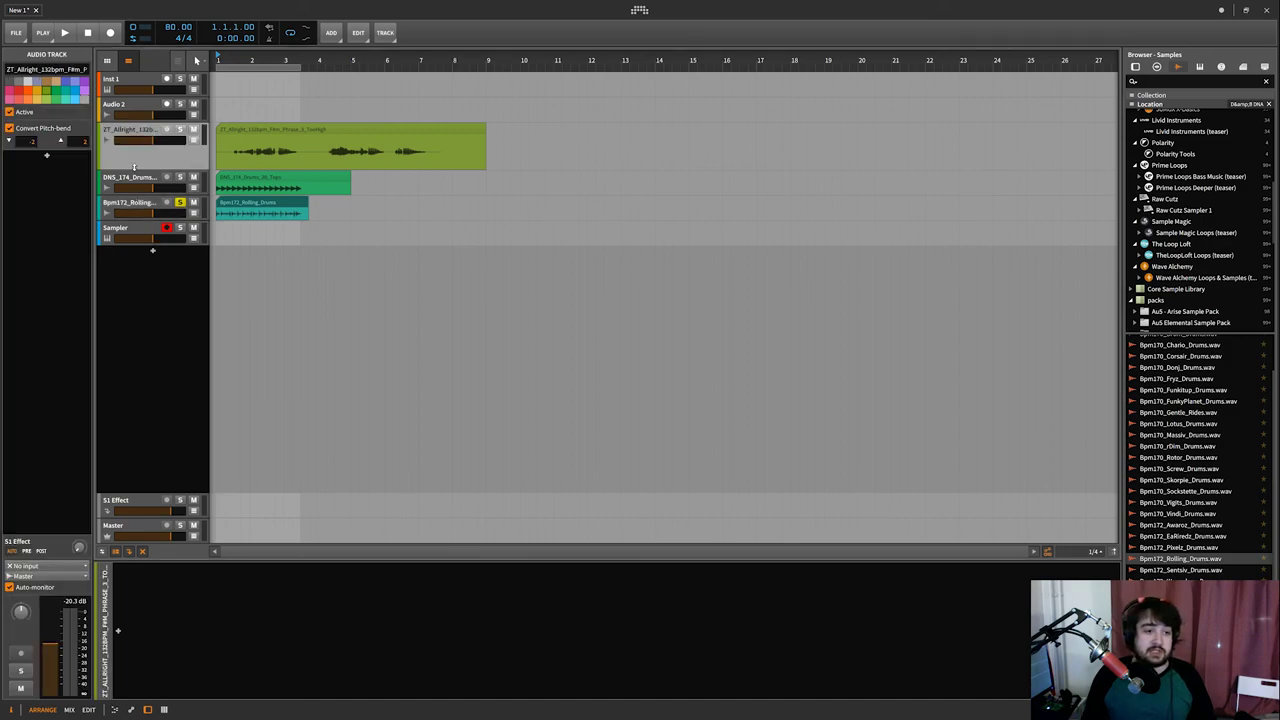
left_click(132, 180)
left_click(141, 110)
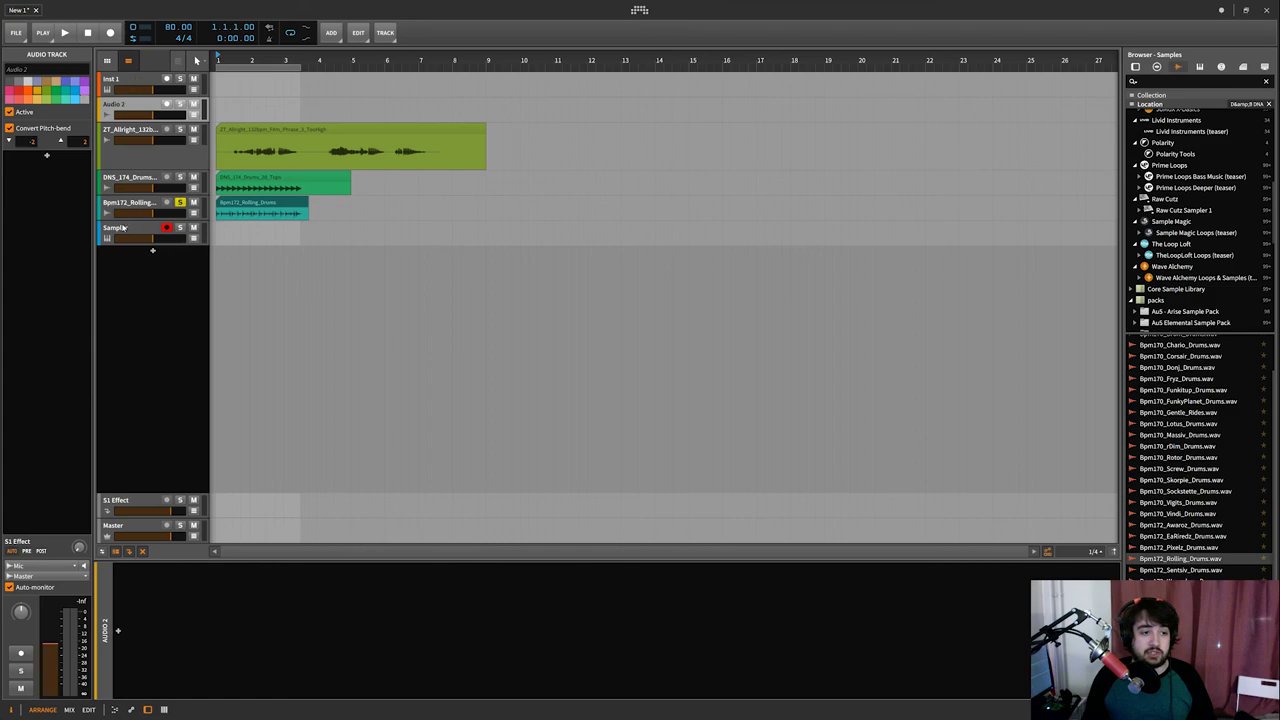
left_click(120, 228)
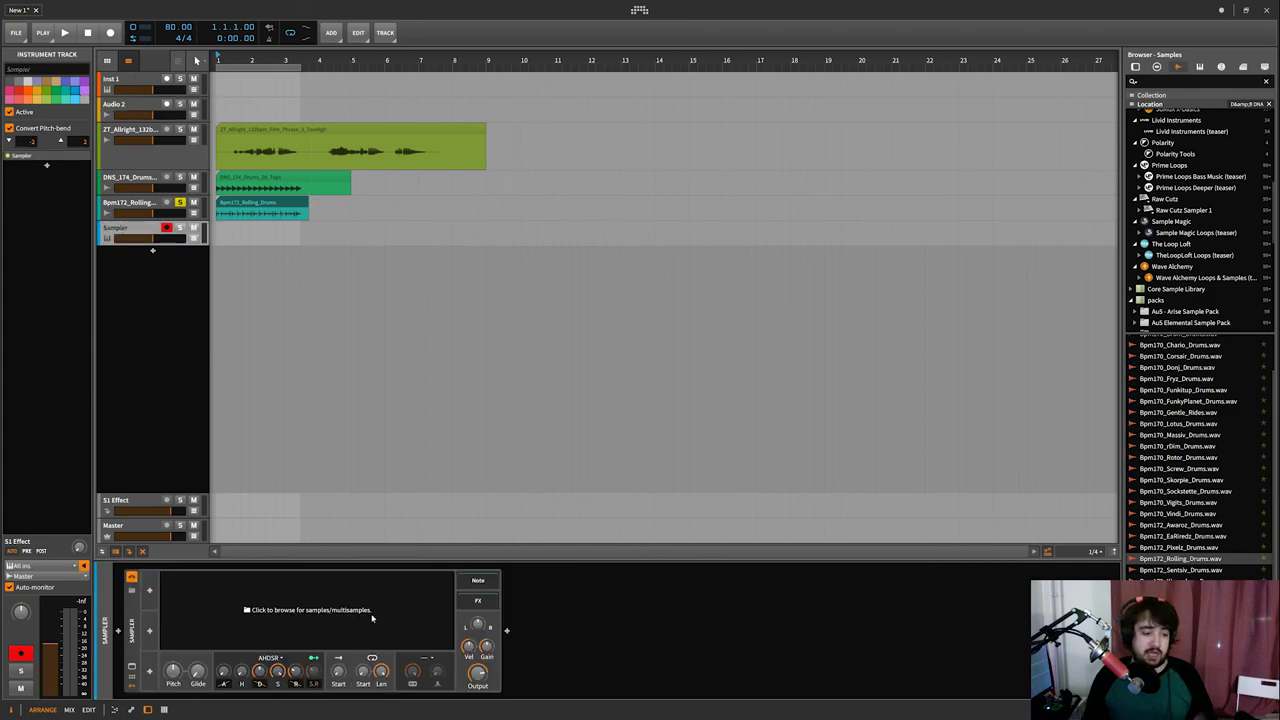